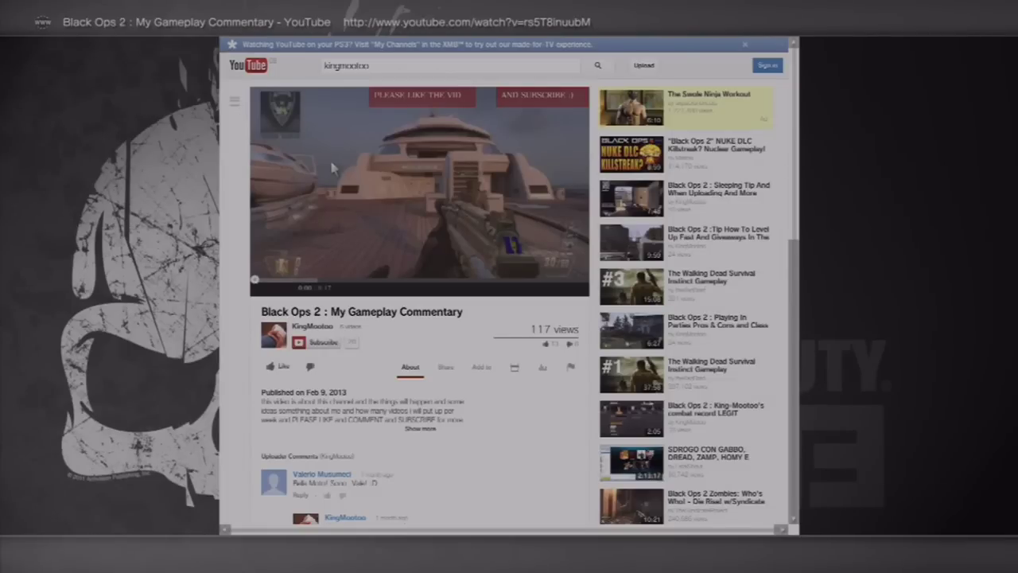
- Play the Black Ops 2 gameplay commentary video fullscreen in YouTube
double_click(424, 167)
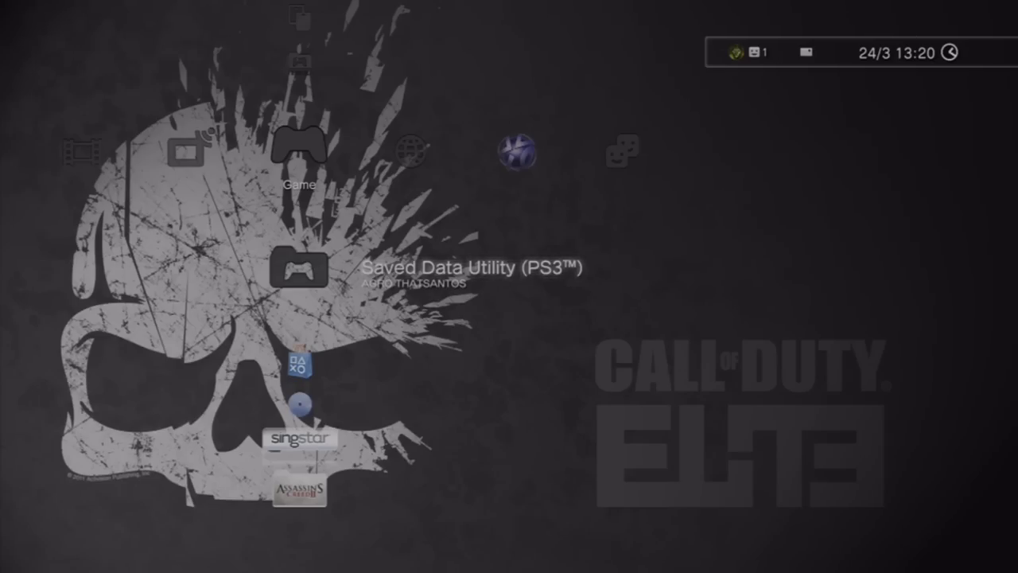
- Start creating a new user profile in Users and clear the default name
key(Left)
key(Left)
key(Left)
key(Left)
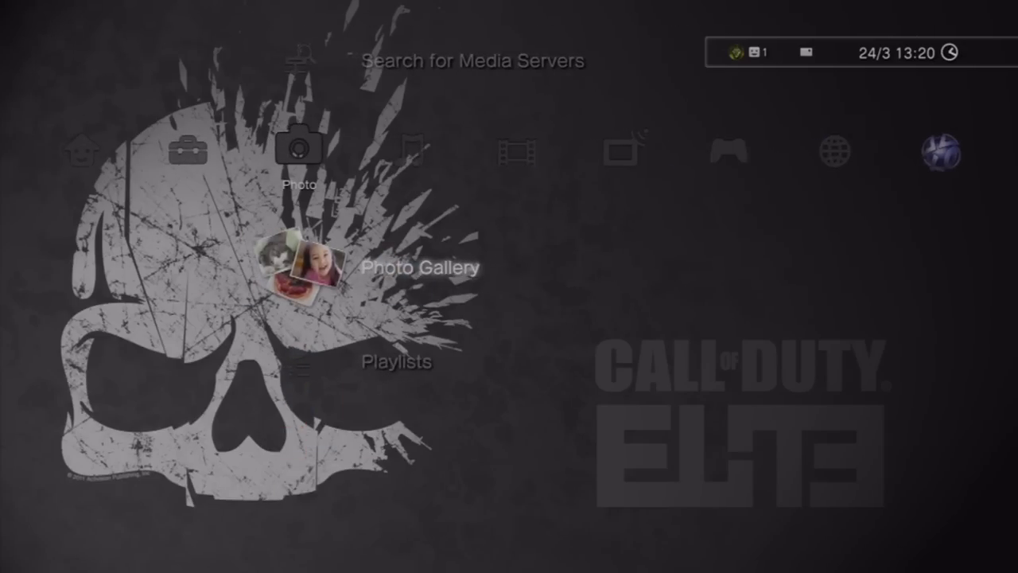
key(Left)
key(Left)
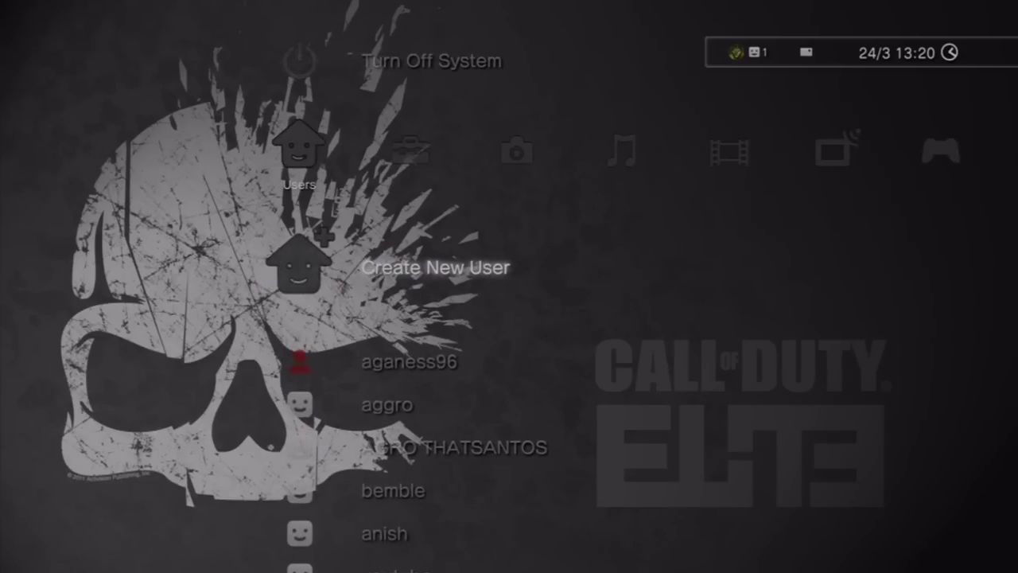
key(Return)
key(Return)
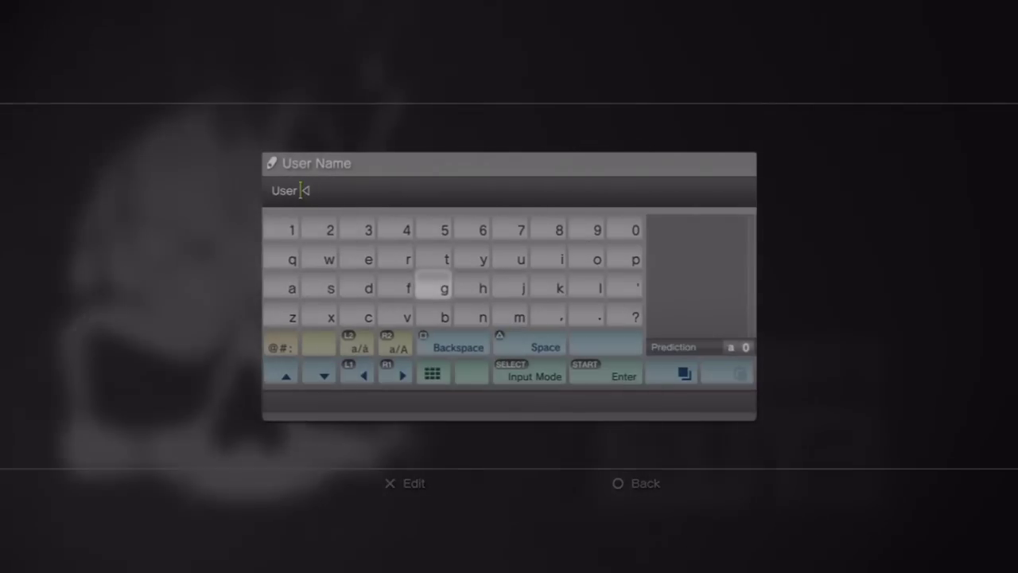
key(BackSpace)
key(BackSpace)
key(BackSpace)
key(BackSpace)
- Enter the user name 'youtube 1' on the on-screen keyboard
text(y)
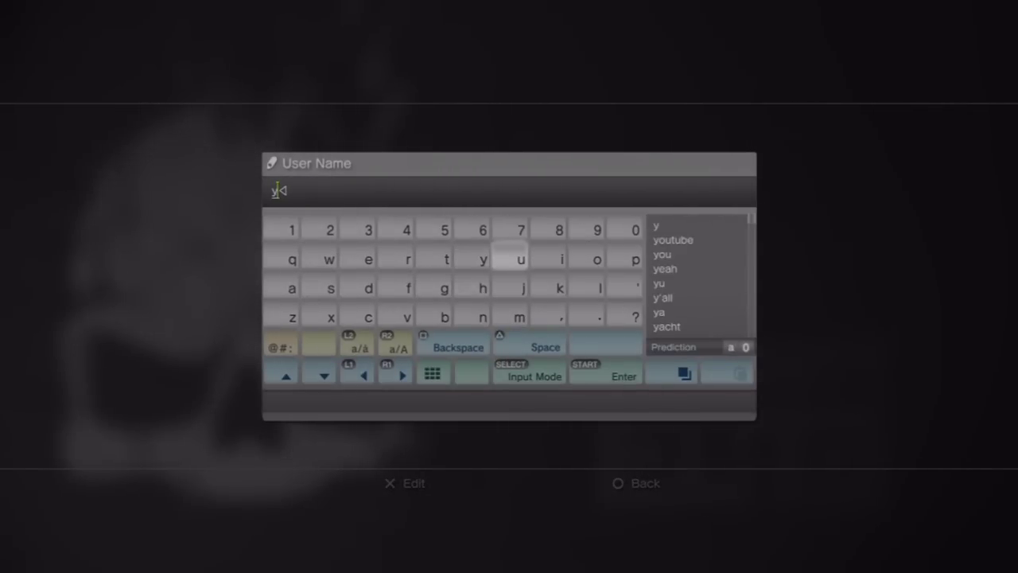
text(u)
key(BackSpace)
key(Right)
key(Right)
key(Right)
key(Left)
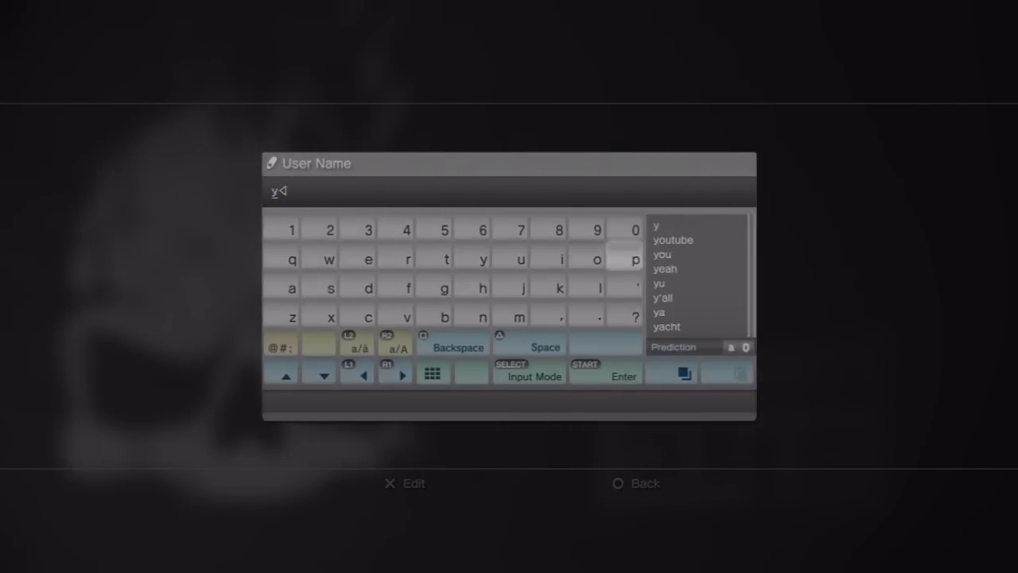
text(o)
key(Left)
key(Left)
text(ut)
key(Right)
key(Right)
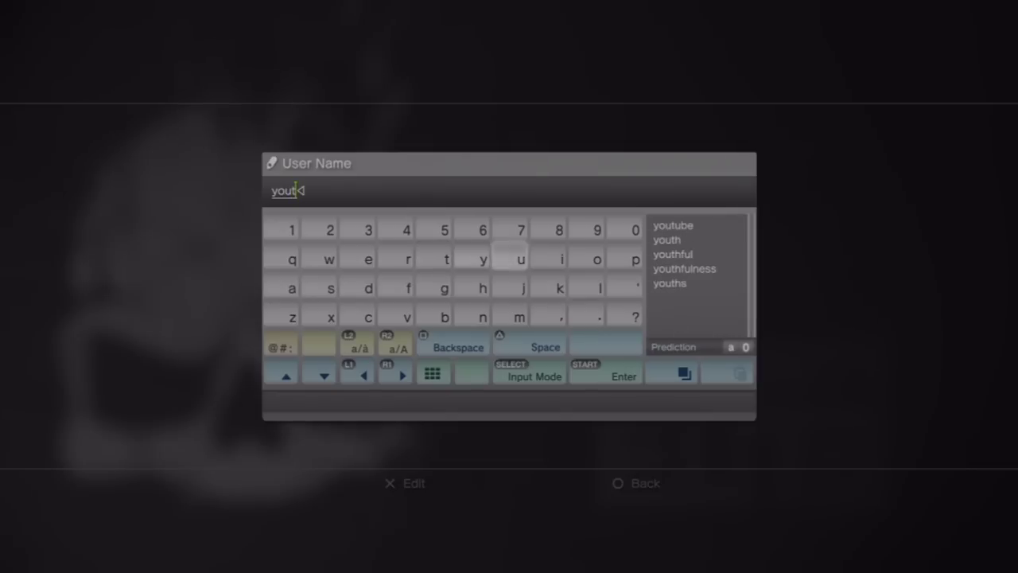
key(Left)
key(Left)
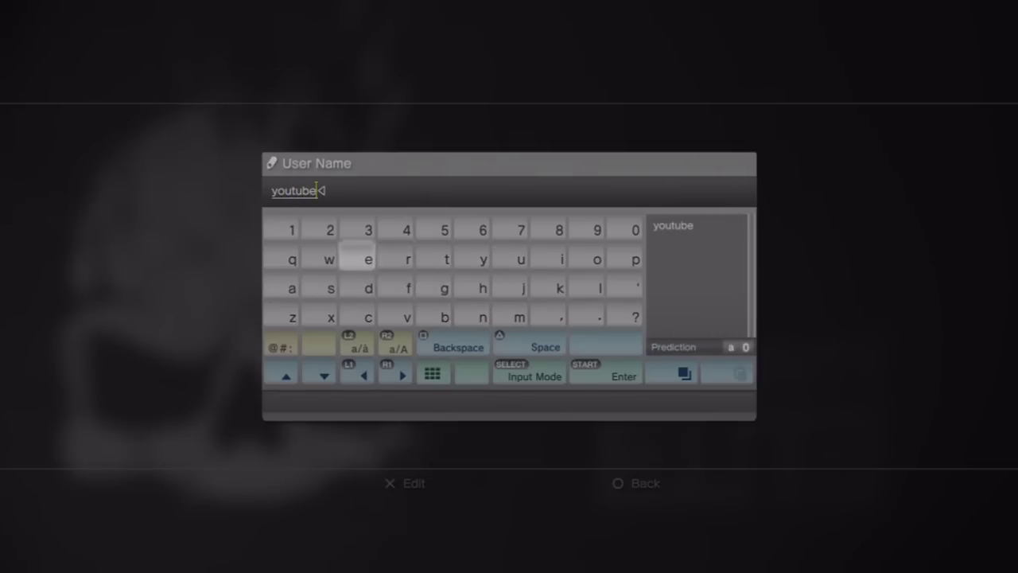
text(ube)
key(Left)
text(1)
- Confirm the name 'youtube 1' and select the new user to log in
key(Return)
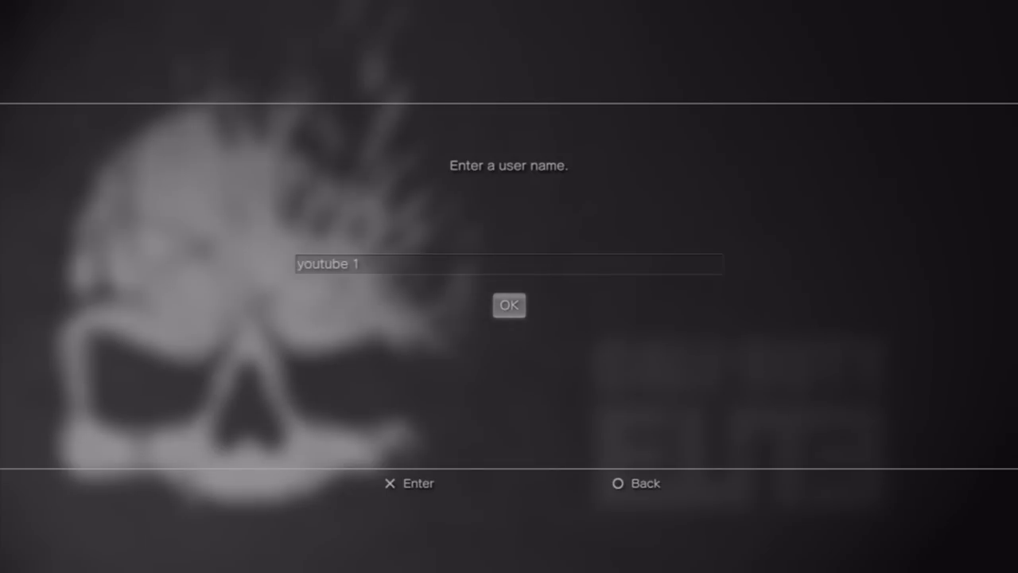
key(Return)
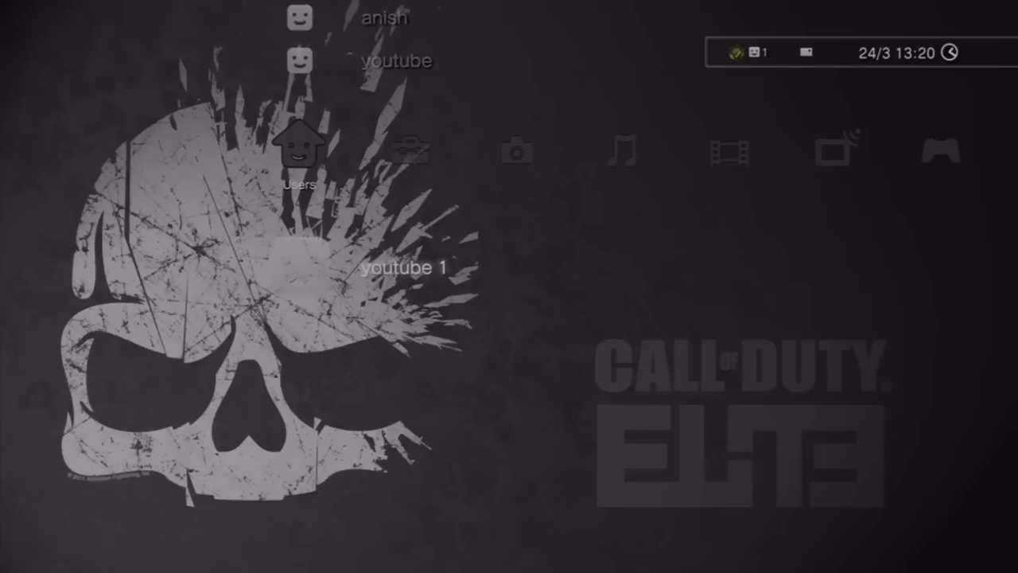
key(Return)
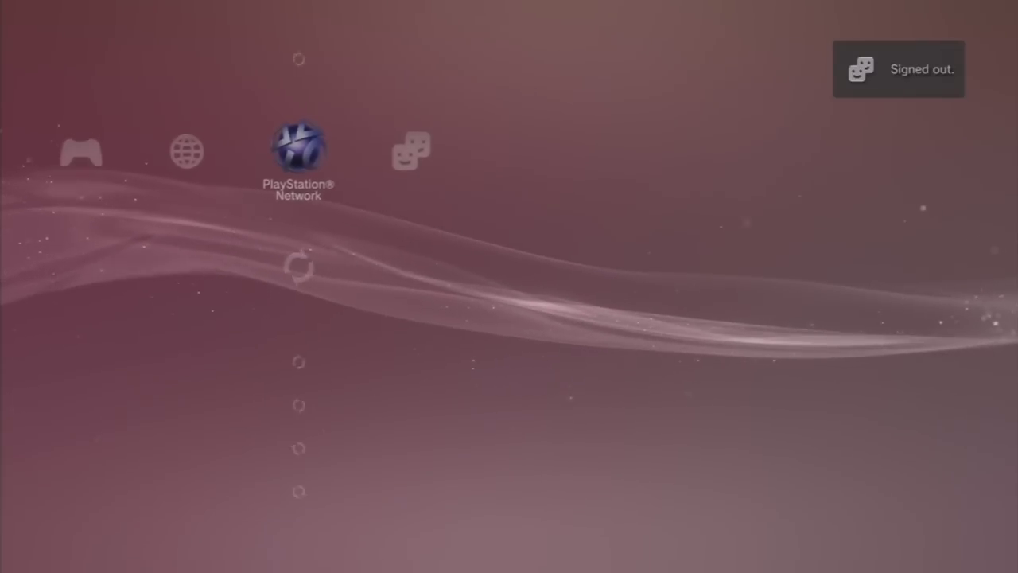
- Begin PlayStation Network Sign Up with Create a New Account (New Users) and continue
key(Up)
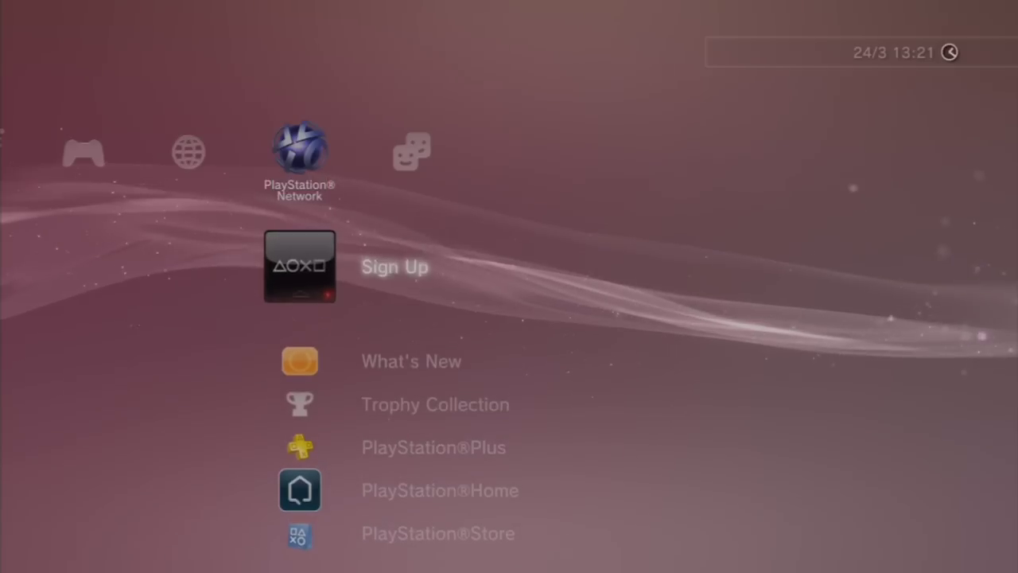
key(Return)
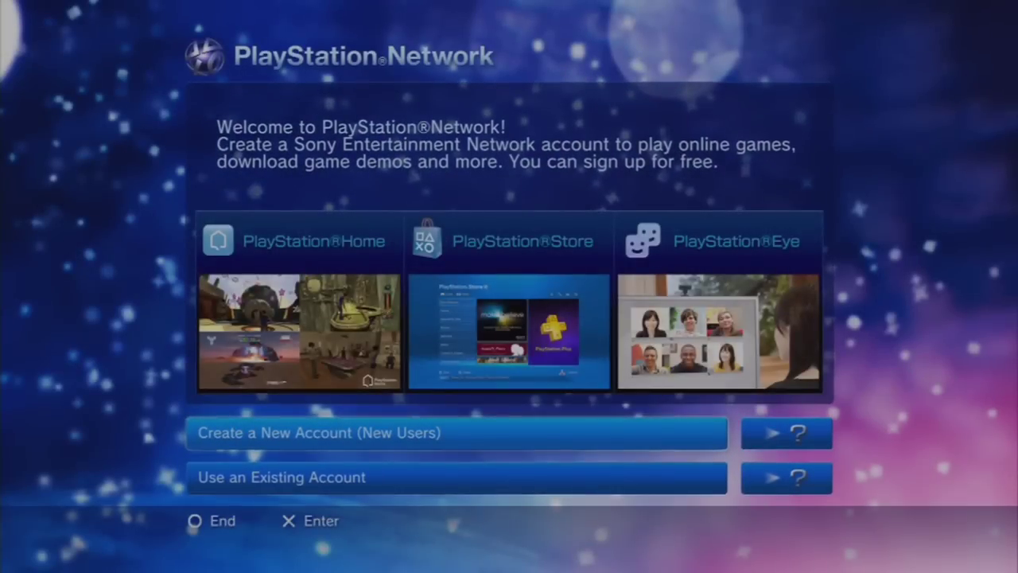
key(Return)
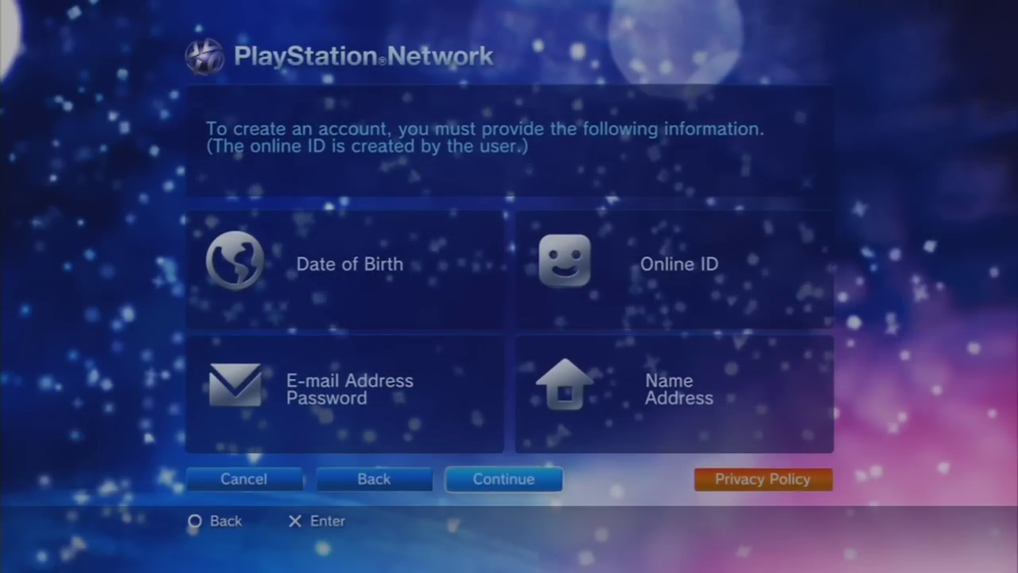
key(Return)
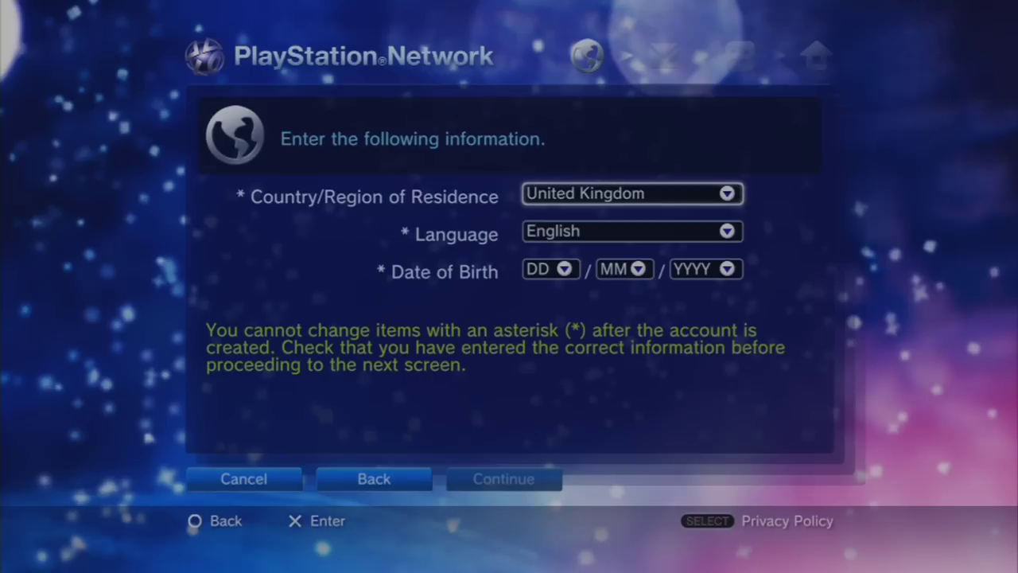
- Set Country/Region of Residence to United States
key(Return)
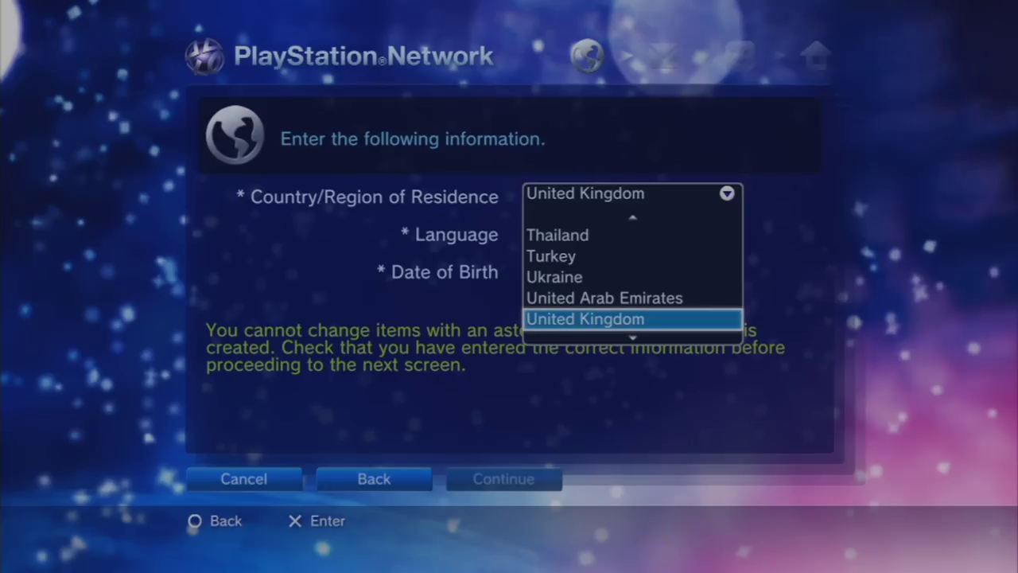
key(Down)
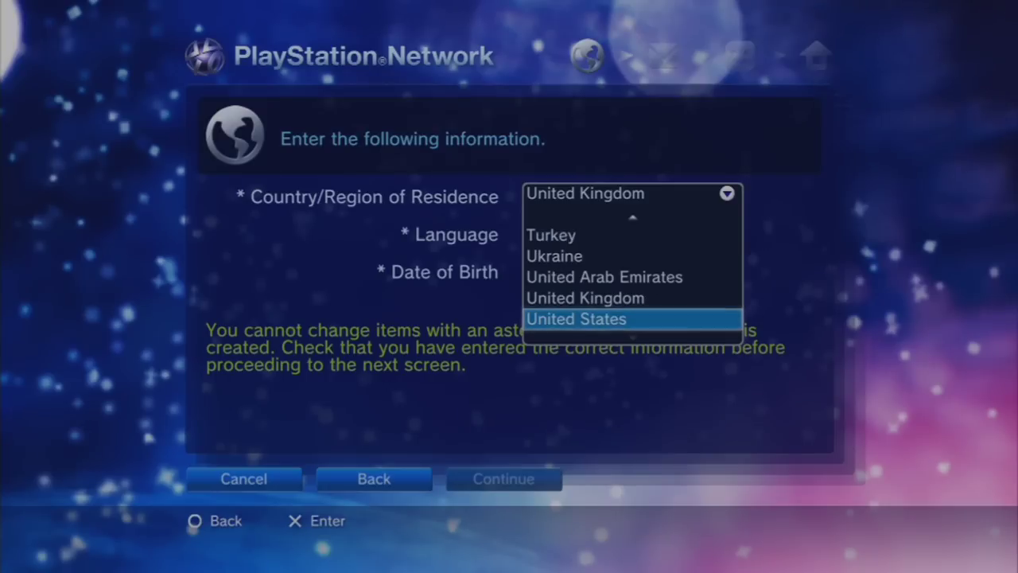
key(Return)
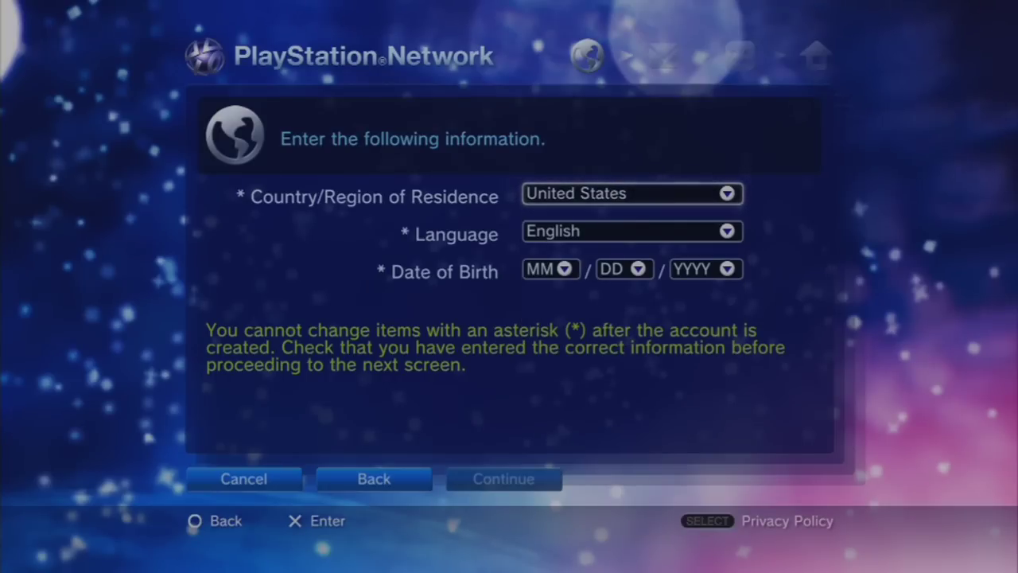
- Set the date of birth to 01 / 01 / 1990 and focus Continue
key(Down)
key(Down)
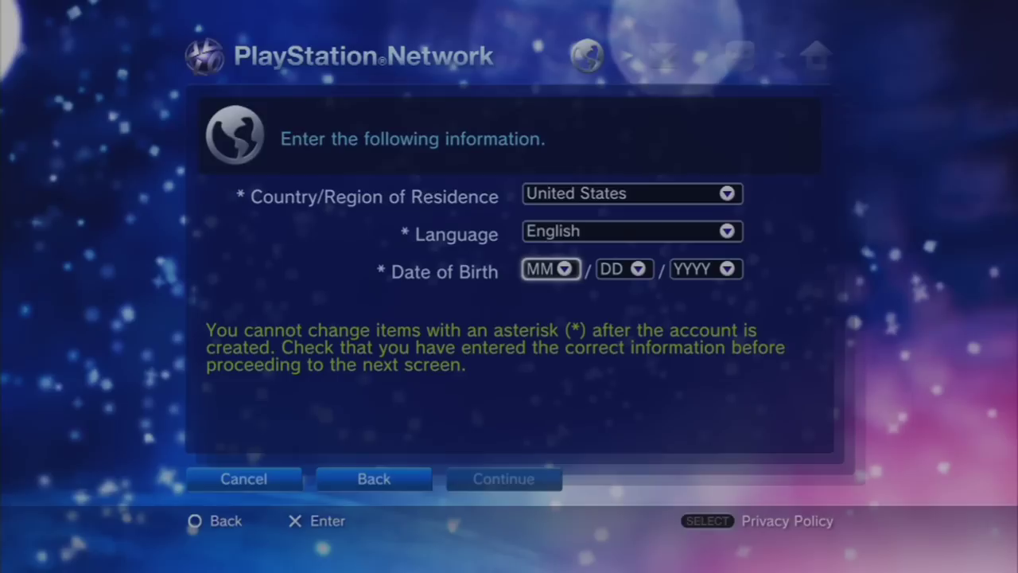
key(Return)
key(Return)
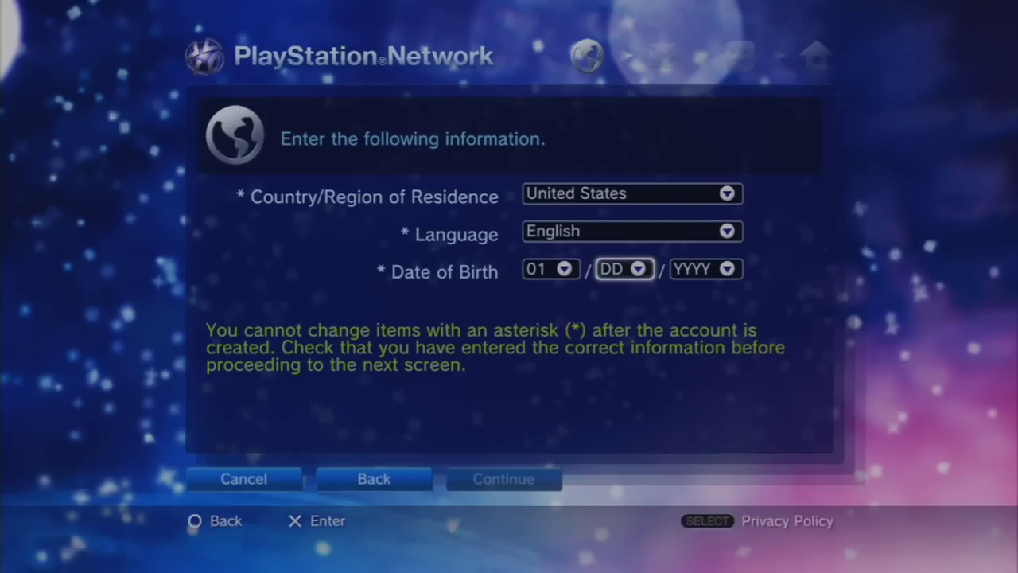
key(Return)
key(Return)
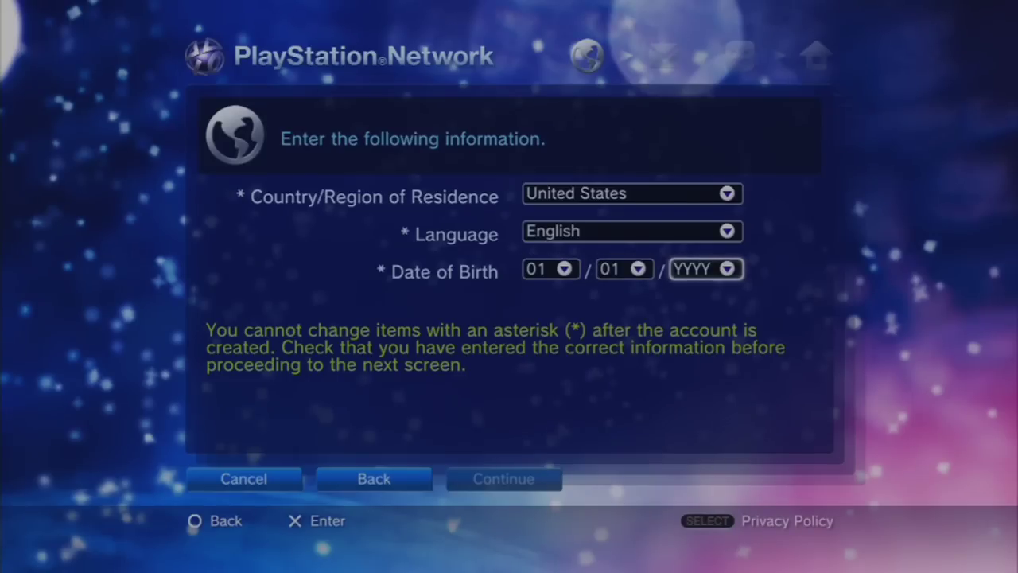
key(Return)
key(Down)
key(Down)
key(Down)
key(Down)
key(Down)
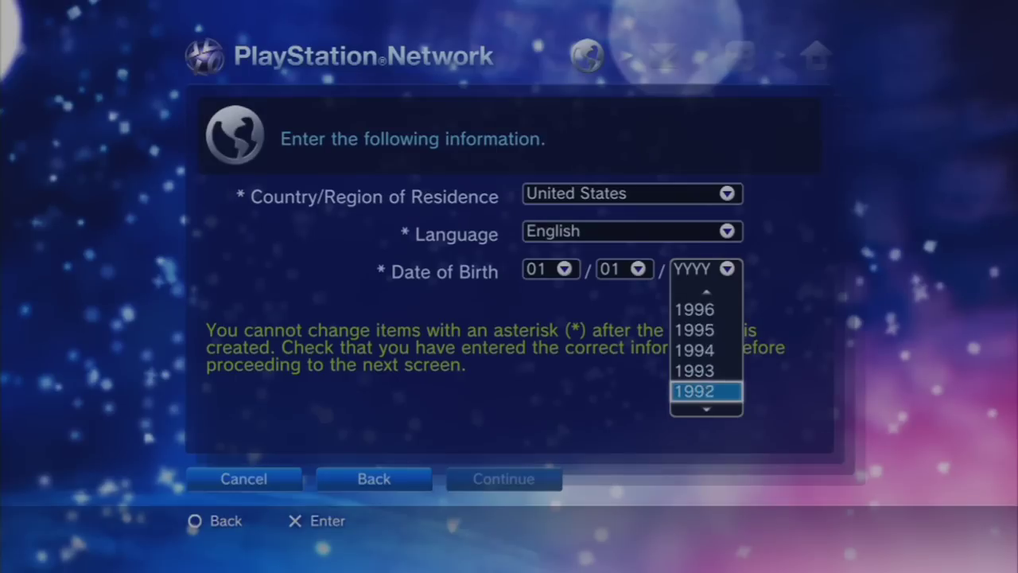
key(Return)
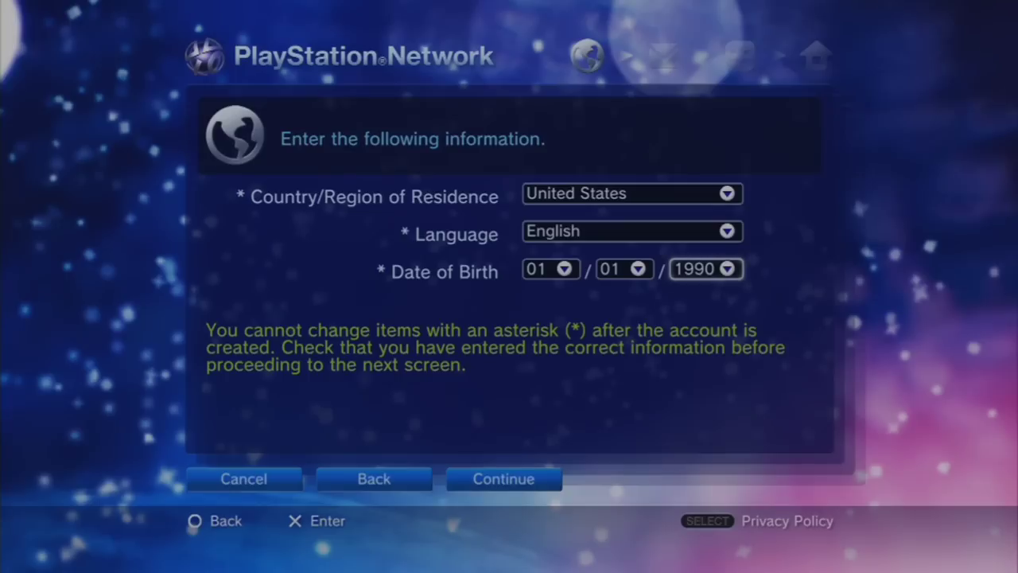
key(Down)
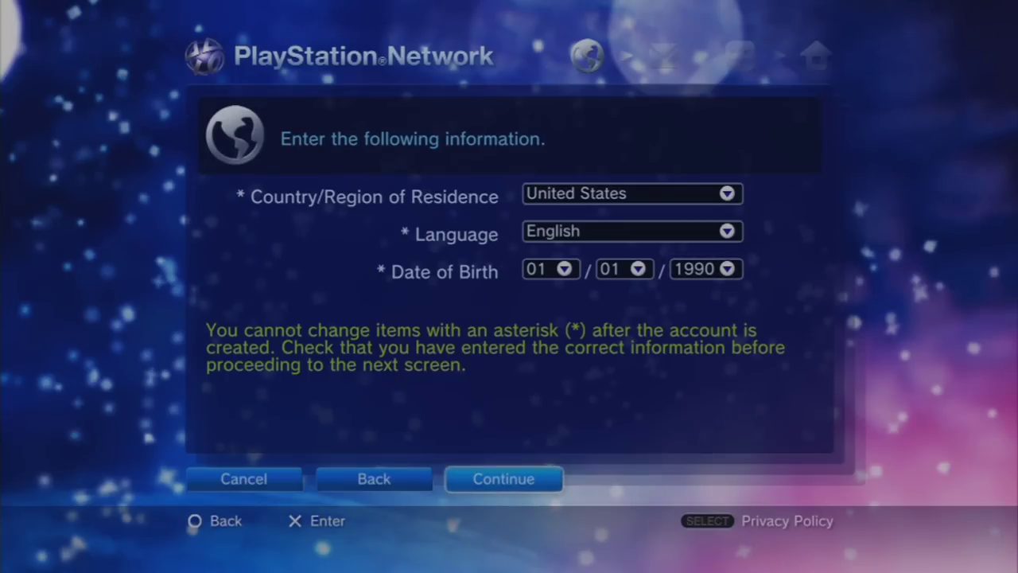
- Submit country and birth date, then accept the Terms of Service and Privacy Policy
key(Return)
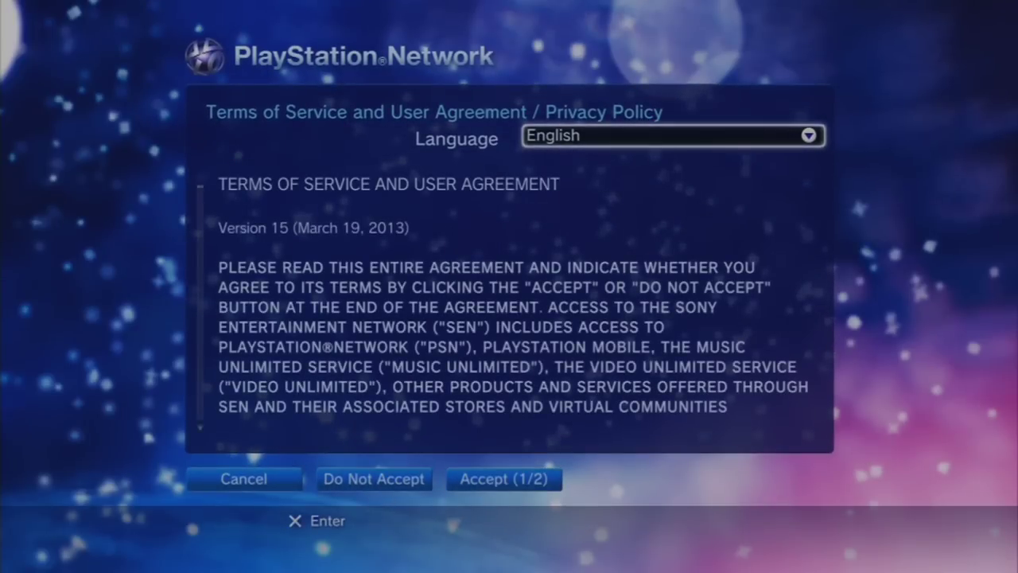
key(Down)
key(Down)
key(Right)
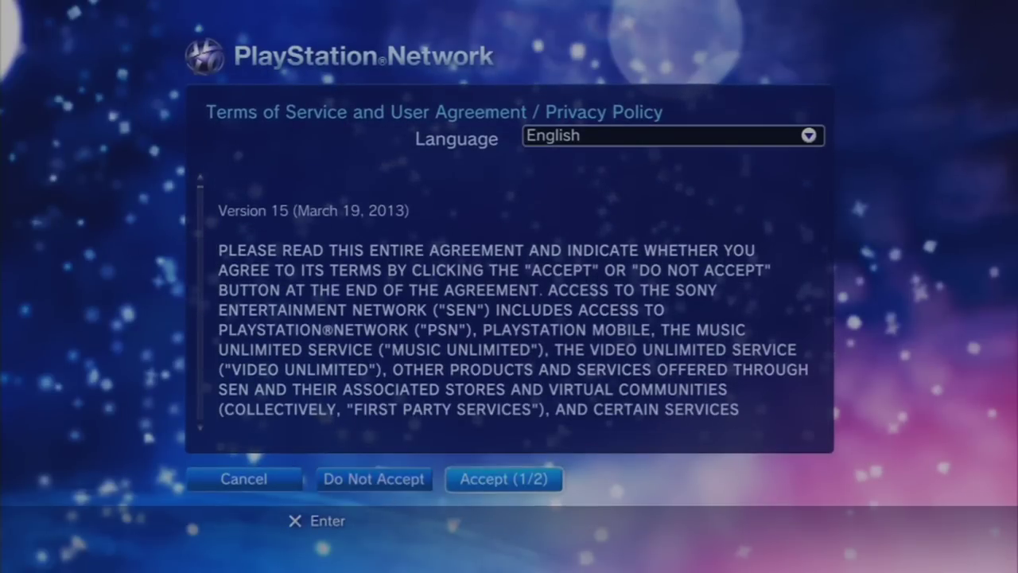
key(Return)
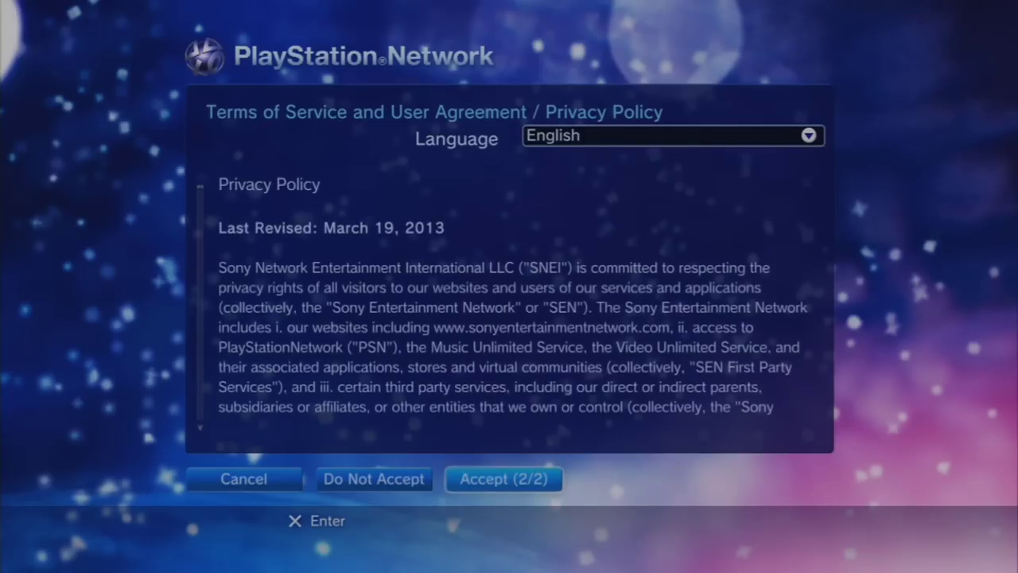
key(Return)
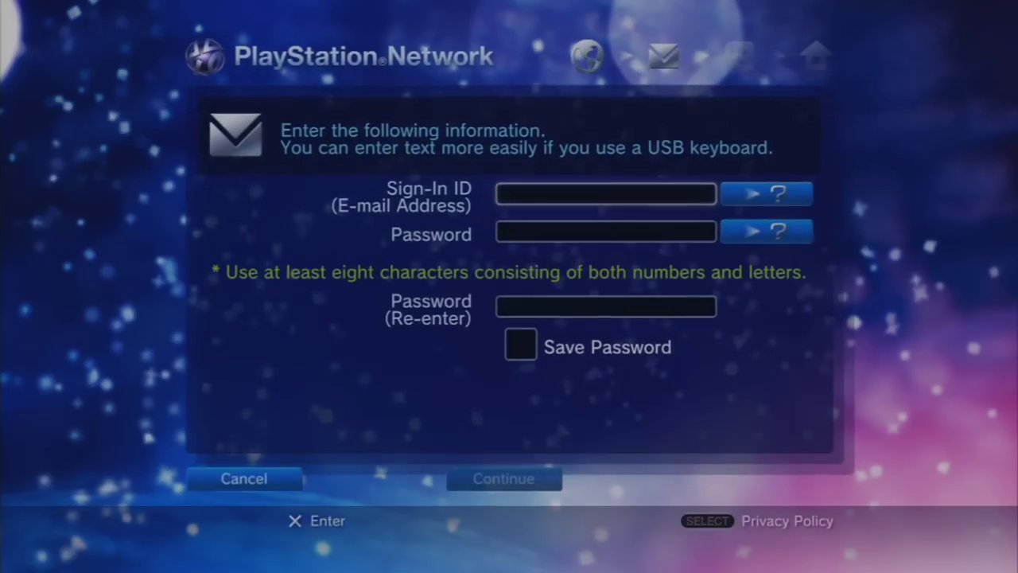
- Open text entry for the Sign-In ID (E-mail Address) field
key(Down)
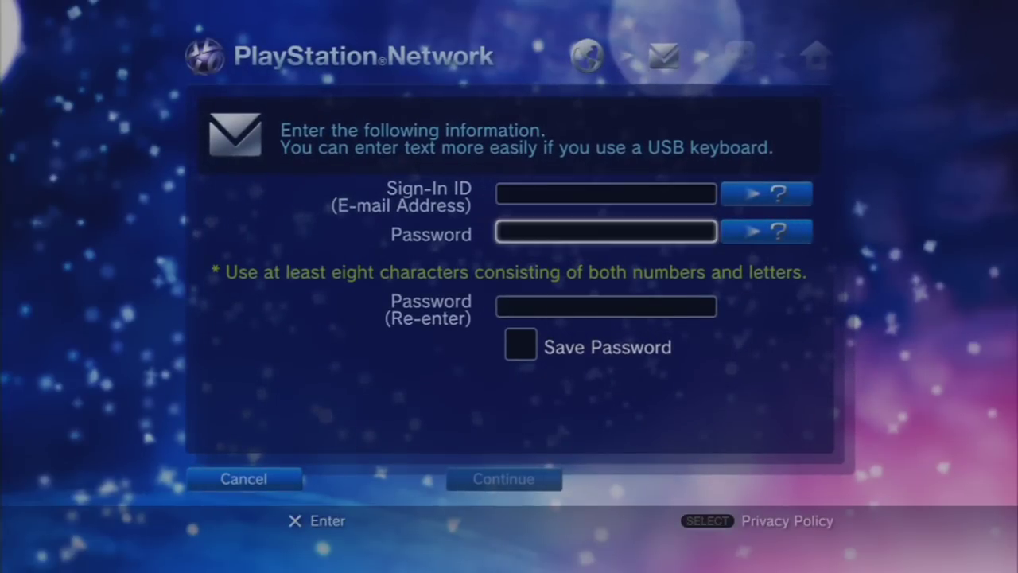
key(Up)
key(Down)
key(Right)
key(Up)
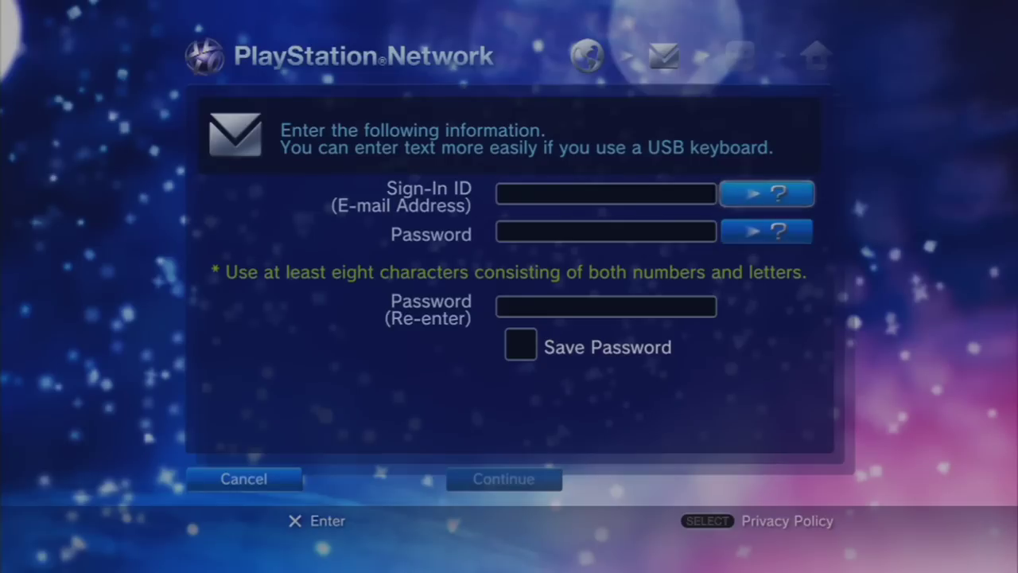
key(Left)
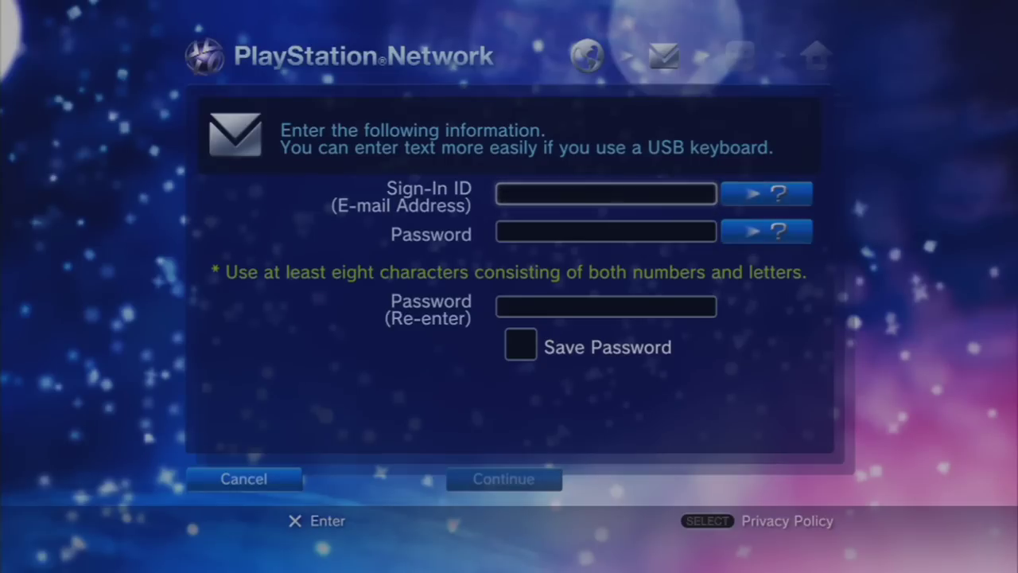
key(Return)
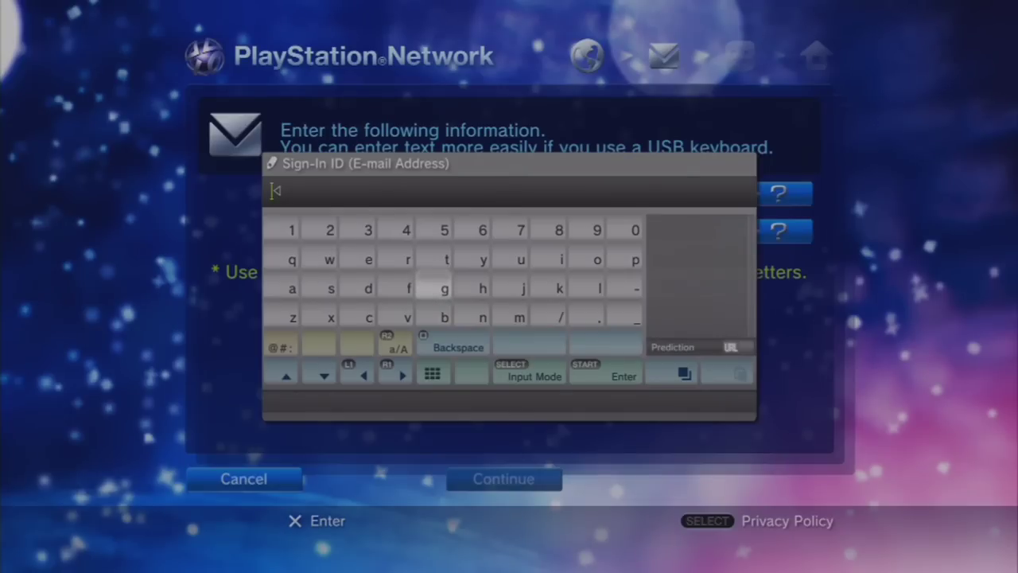
- Spell the first word of the e-mail address's user name on the on-screen keyboard
key(Up)
key(Left)
key(Right)
key(Down)
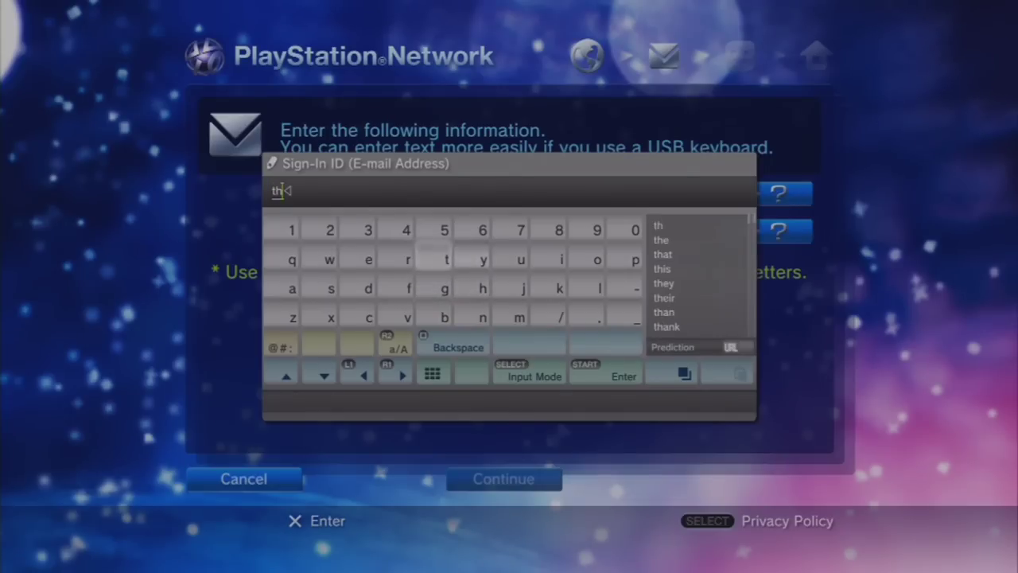
key(Left)
key(Left)
key(Down)
key(Right)
key(Left)
key(Left)
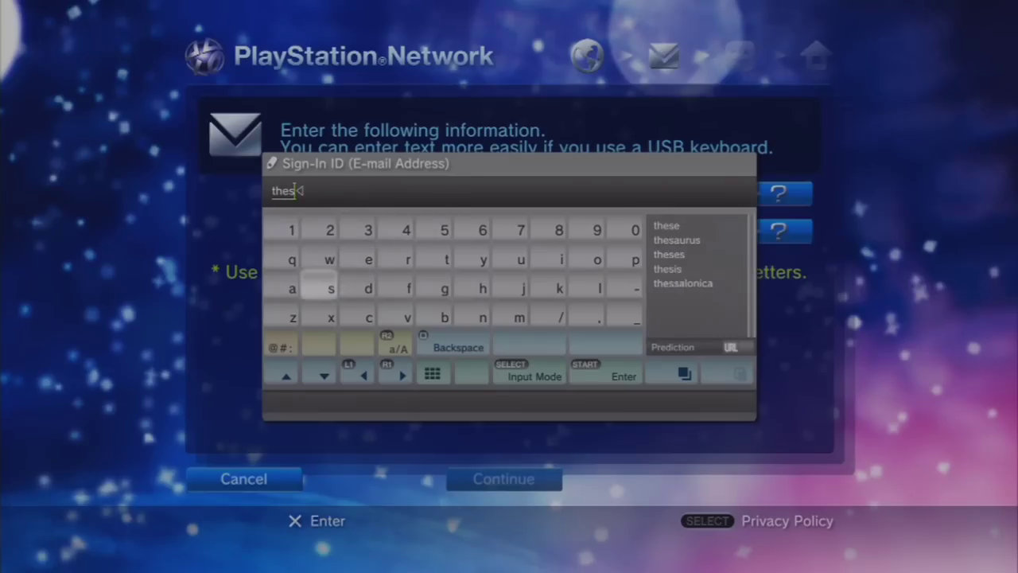
key(Left)
key(Right)
key(Right)
key(Right)
key(Right)
key(Right)
key(Right)
key(Right)
key(Up)
key(Down)
key(Down)
key(Left)
key(Left)
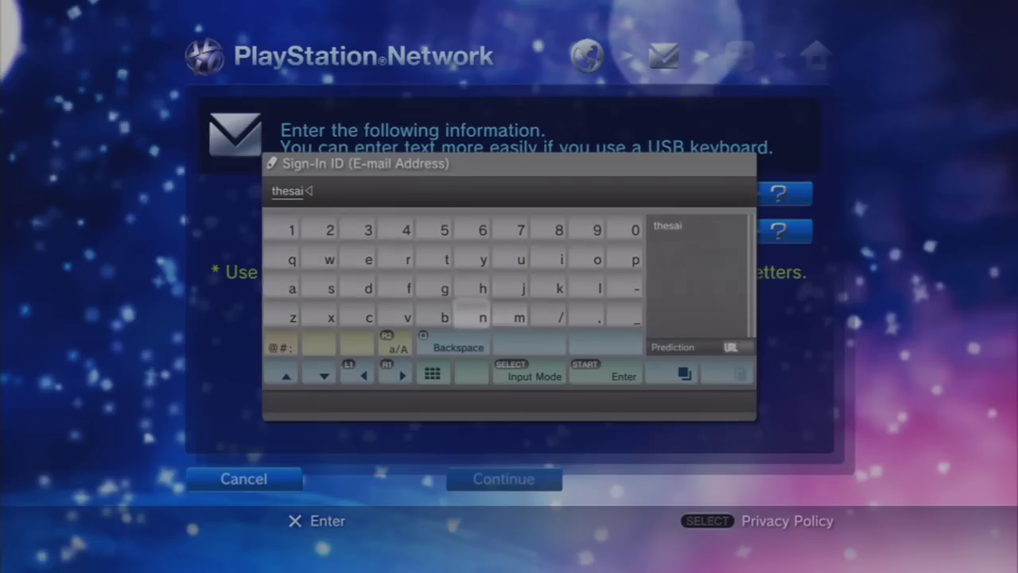
key(Up)
key(Up)
key(Left)
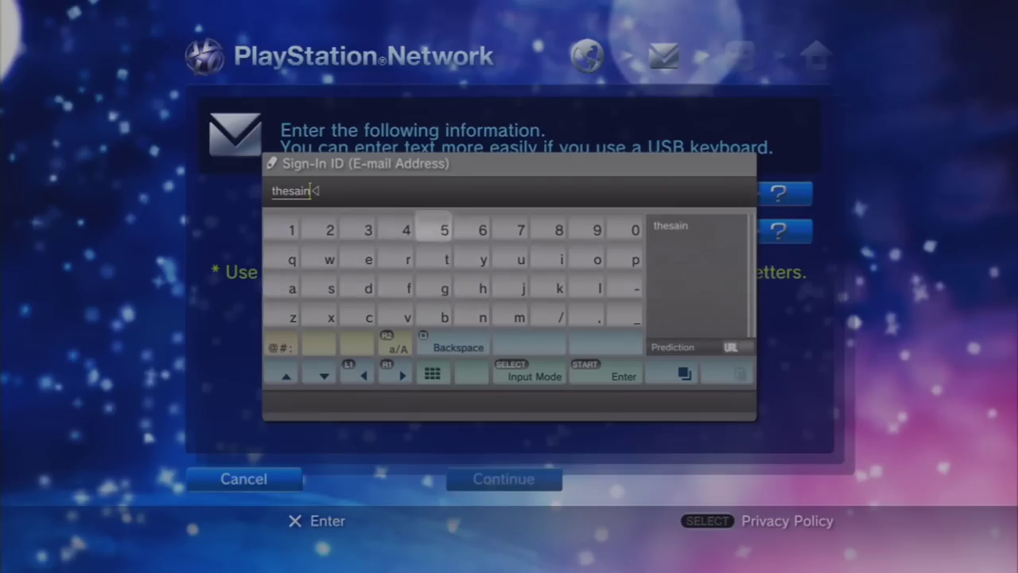
key(Down)
key(Down)
key(Left)
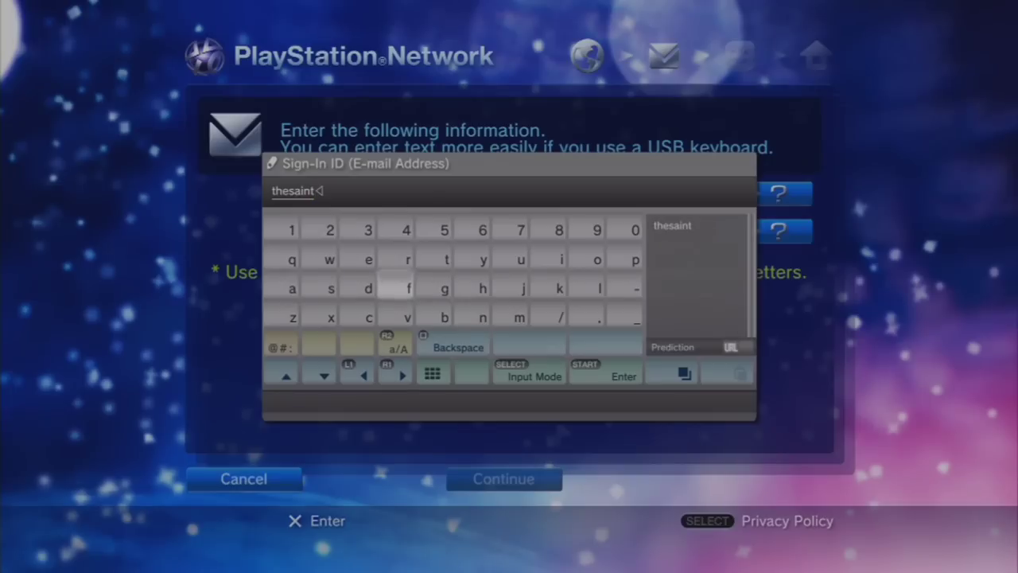
key(Down)
key(Down)
- Spell the second word of the e-mail user name
key(Right)
key(Up)
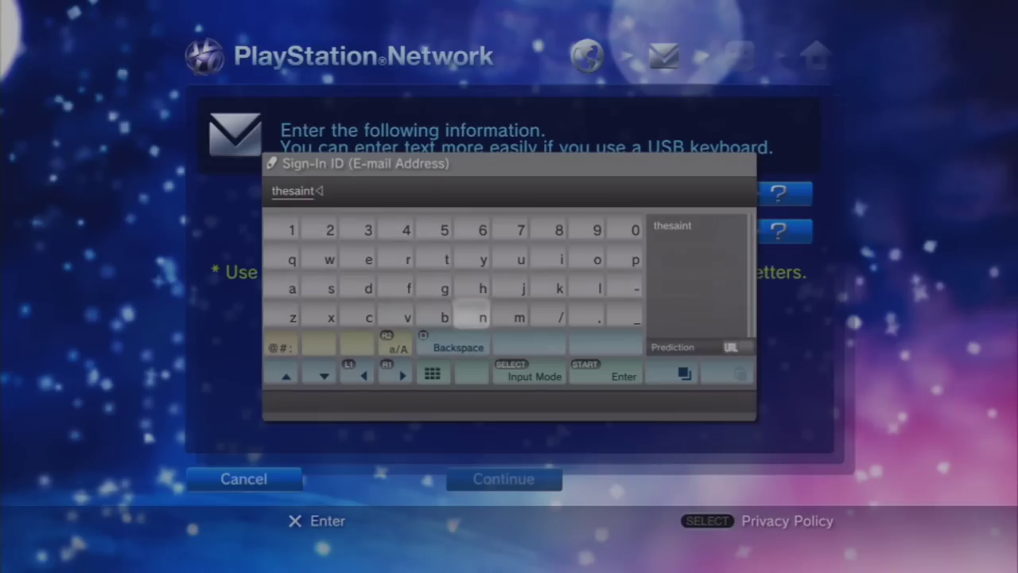
key(Right)
key(Right)
key(Right)
key(Right)
key(Up)
key(Left)
key(Left)
key(Left)
key(Left)
key(Left)
key(Left)
key(Left)
key(Left)
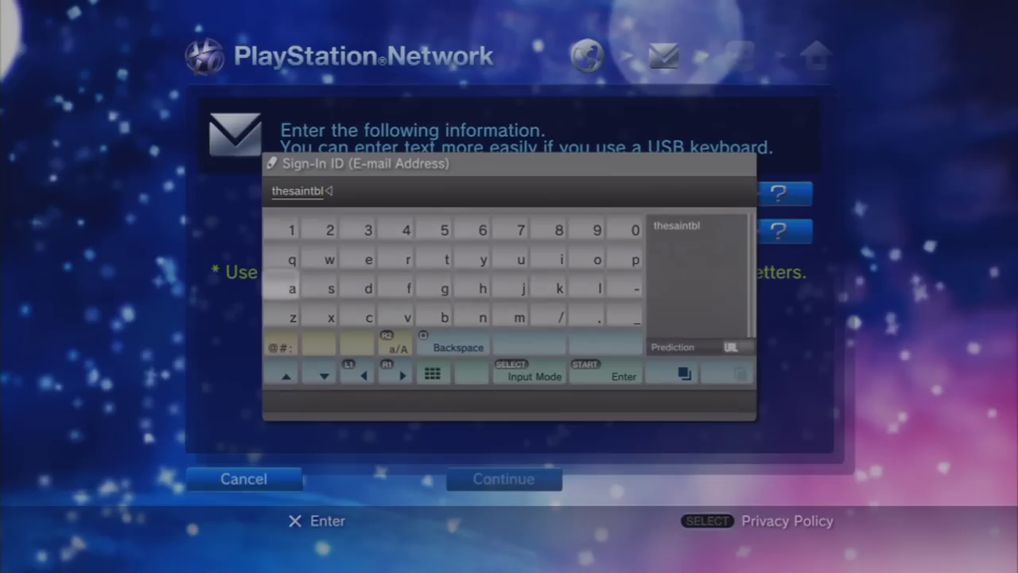
key(Right)
key(Right)
key(Right)
key(Right)
key(Up)
key(Left)
key(Left)
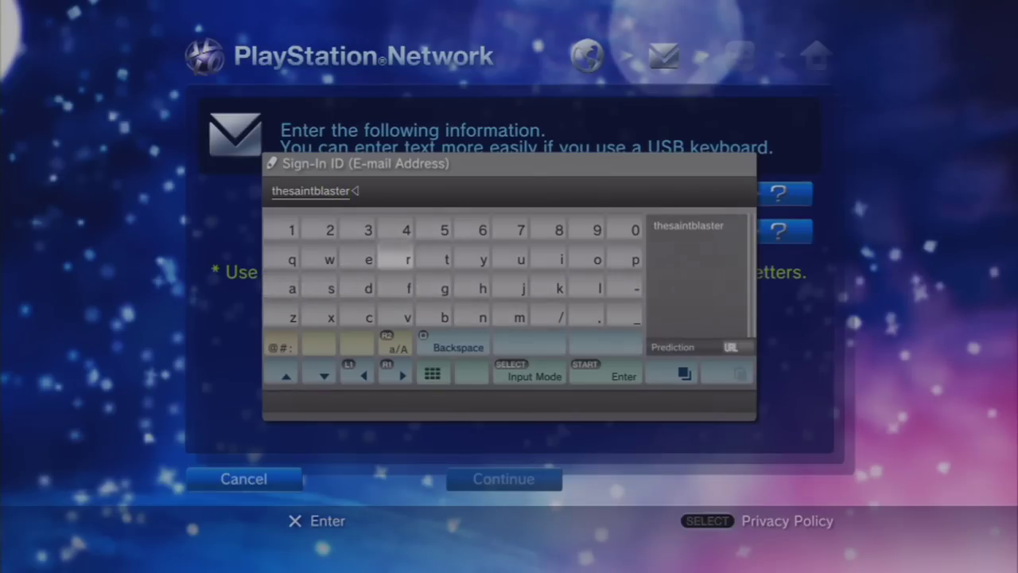
- Add the number part to the end of the e-mail user name
key(Up)
key(Up)
key(Left)
key(Down)
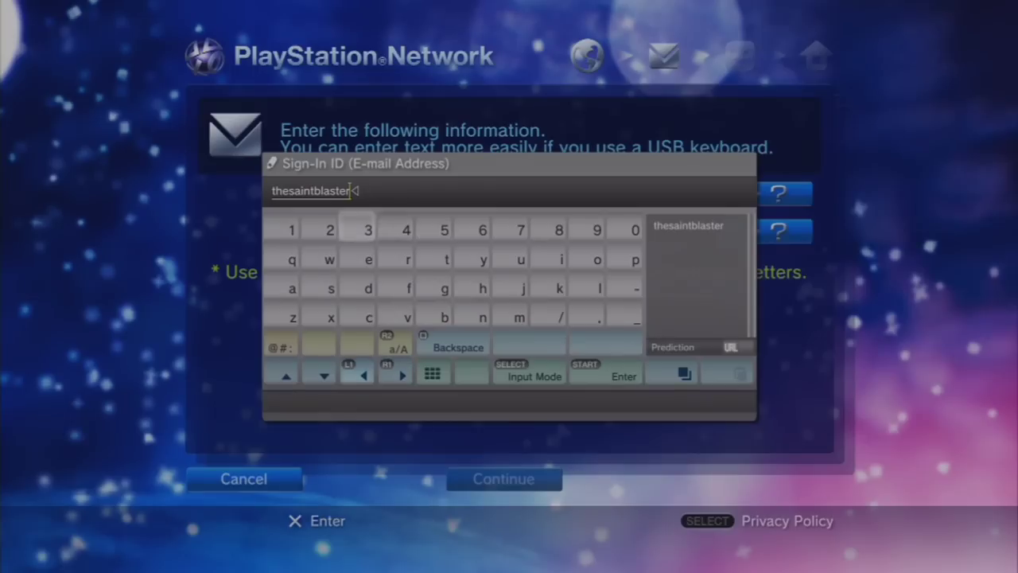
key(Left)
key(Right)
key(Right)
key(Right)
key(Right)
key(Right)
key(Right)
key(Right)
key(Right)
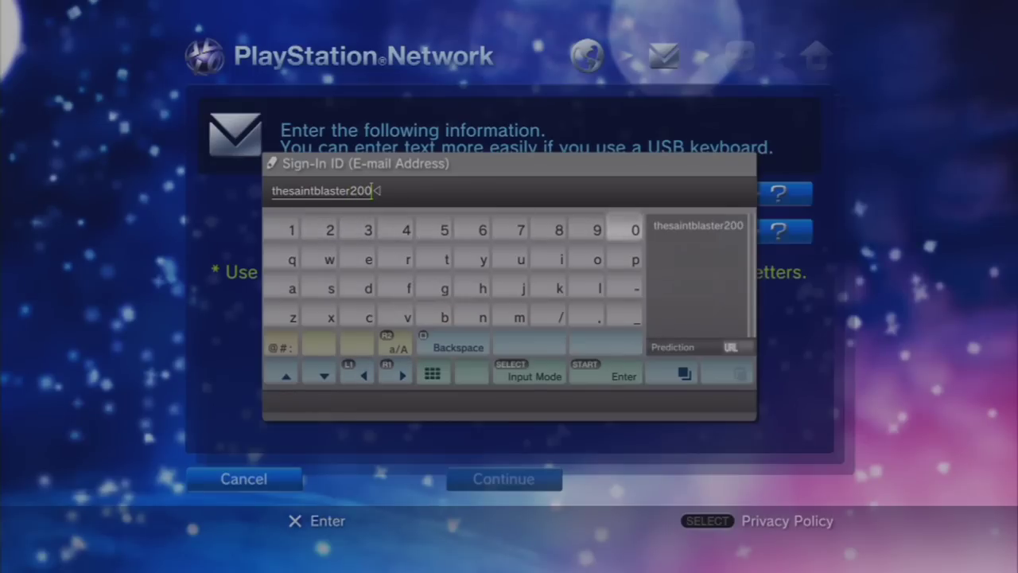
- Insert the @ sign from the @#: symbol panel after the user name
key(Down)
key(Down)
key(Left)
key(Left)
key(Left)
key(Left)
key(Left)
key(Left)
key(Left)
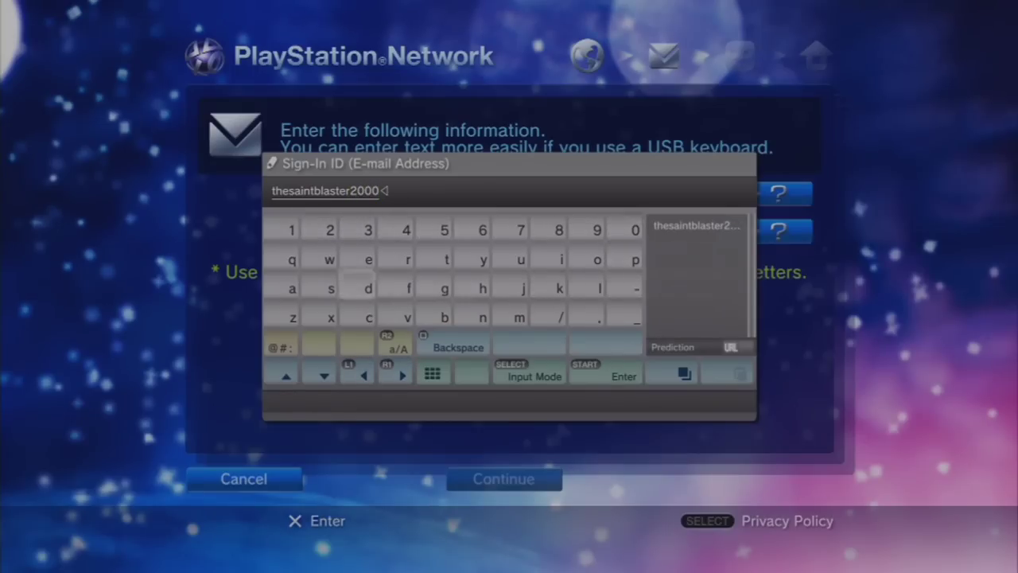
key(Down)
key(Left)
key(Down)
key(Left)
key(Return)
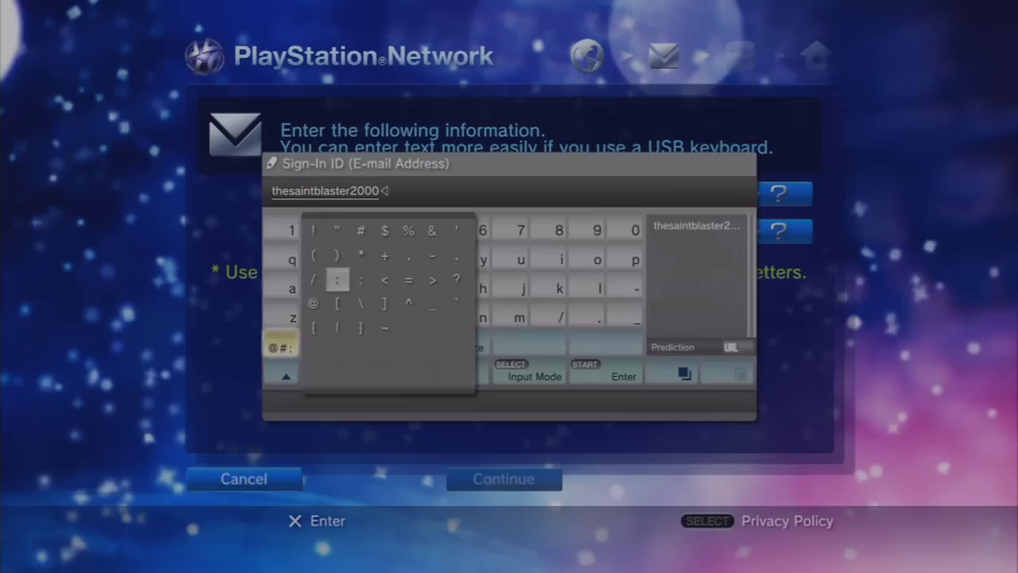
key(Left)
key(Escape)
- Spell the mail provider's name after the @ sign
key(Up)
key(Right)
key(Right)
key(Right)
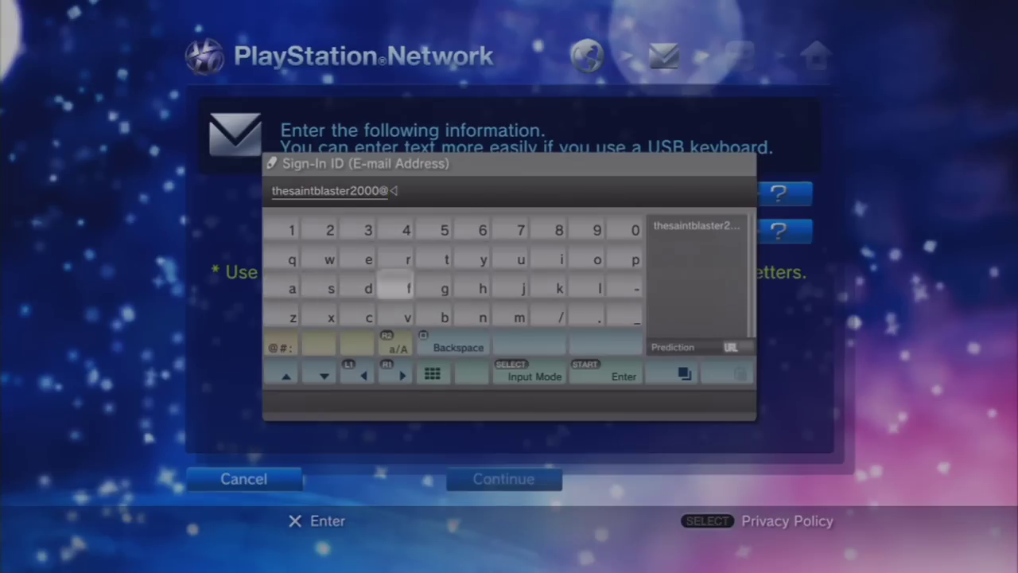
key(Up)
key(Right)
key(Up)
key(Down)
key(Down)
key(Right)
key(Return)
key(Up)
key(Right)
key(Right)
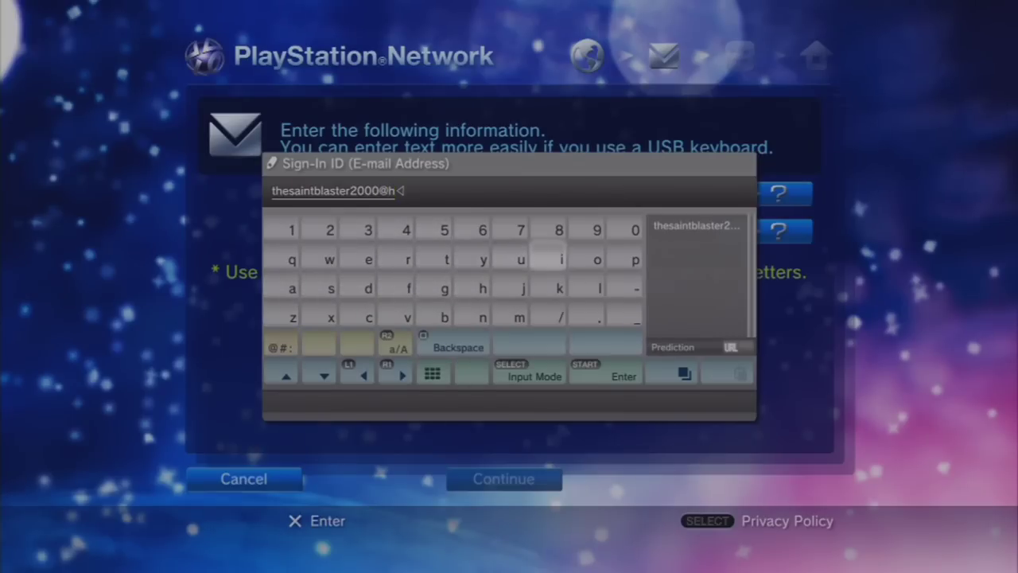
key(Right)
key(Return)
key(Left)
key(Left)
key(Left)
key(Left)
key(Return)
key(Right)
key(Right)
key(Down)
key(Down)
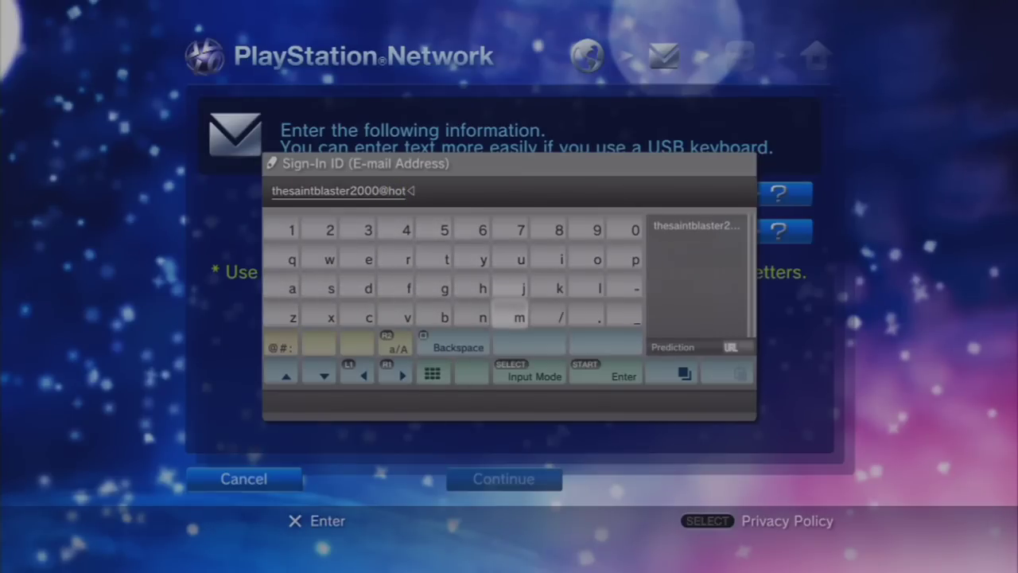
key(Left)
key(Left)
key(Left)
key(Left)
key(Left)
key(Up)
key(Return)
key(Right)
key(Right)
key(Right)
key(Right)
key(Right)
key(Right)
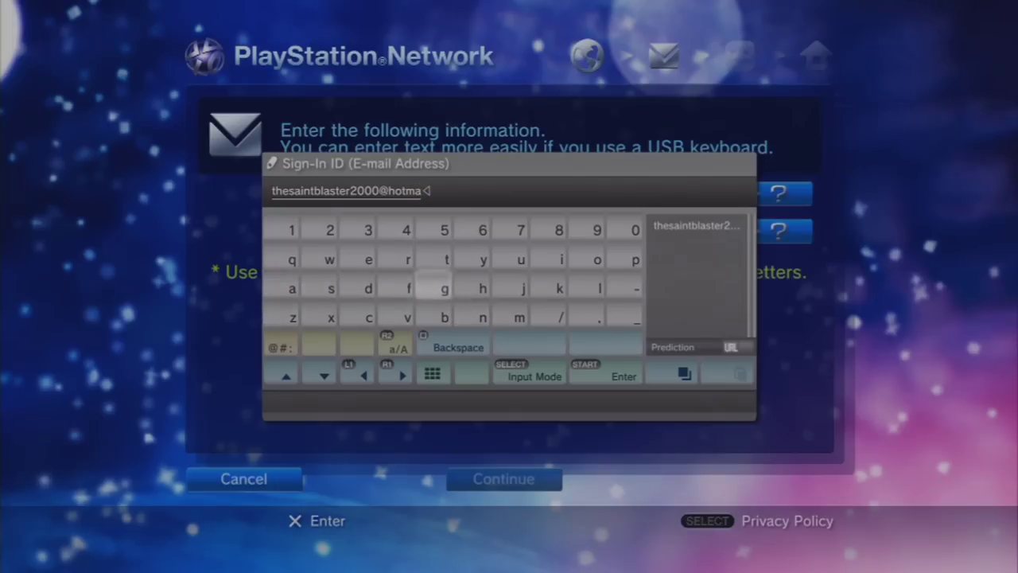
key(Up)
key(Right)
key(Return)
key(Down)
key(Right)
key(Return)
key(Down)
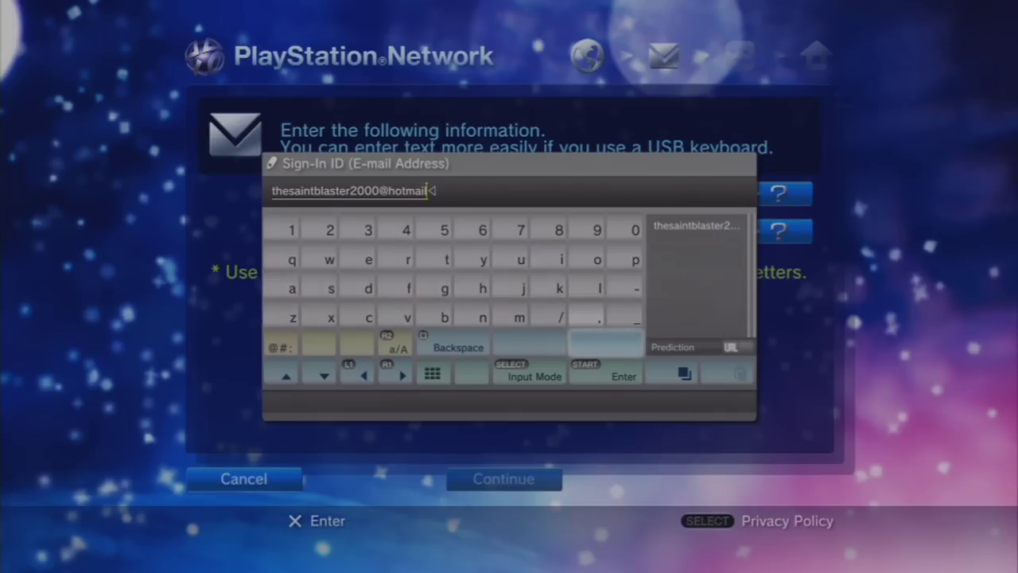
- Complete the domain ending with both dots and the country part, then submit the Sign-In ID
key(Return)
key(Left)
key(Left)
key(Left)
key(Left)
key(Left)
key(Left)
key(Return)
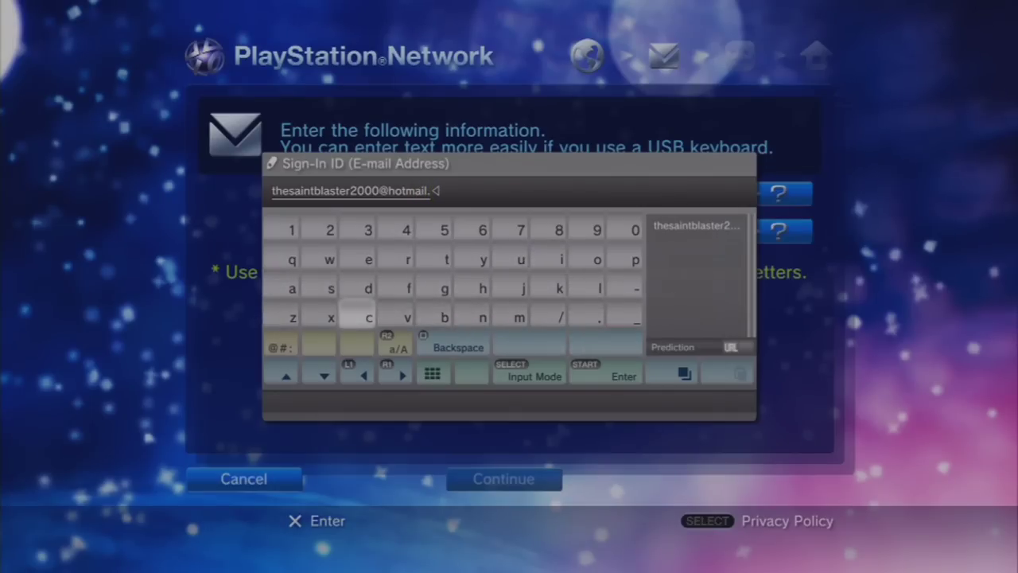
key(Right)
key(Right)
key(Right)
key(Right)
key(Right)
key(Right)
key(Up)
key(Up)
key(Return)
key(Down)
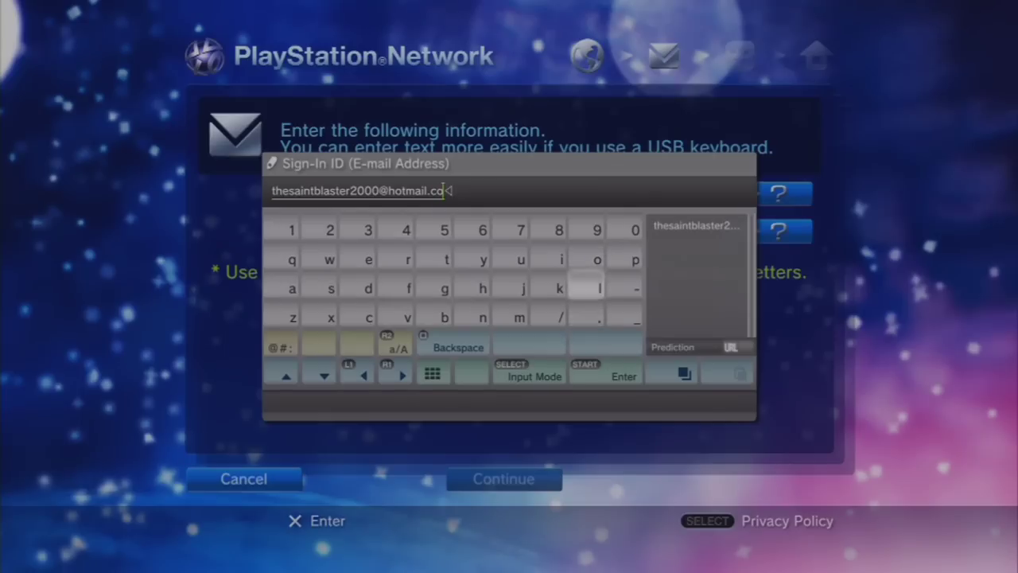
key(Left)
key(Left)
key(Up)
key(Down)
key(Right)
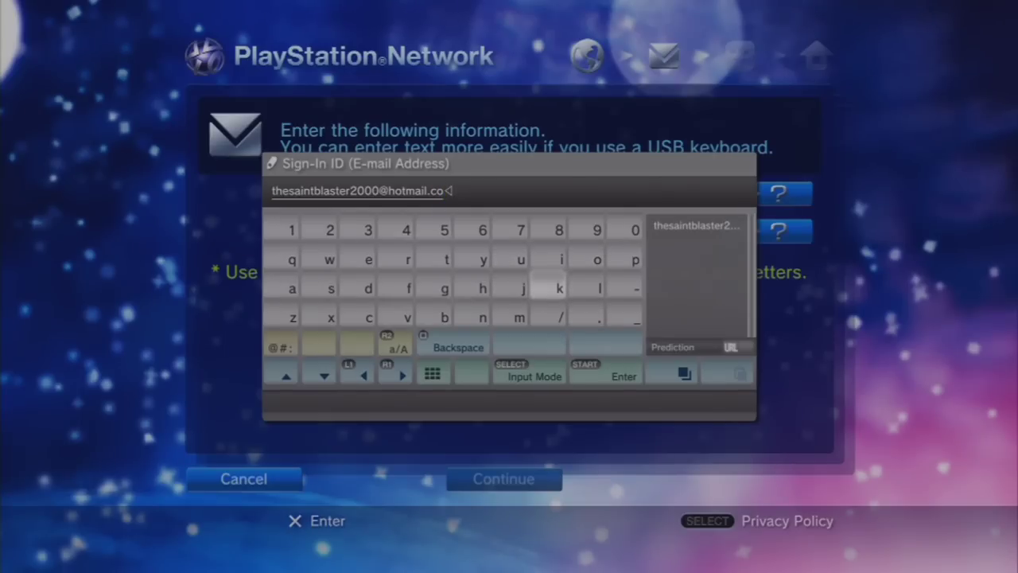
key(Down)
key(Right)
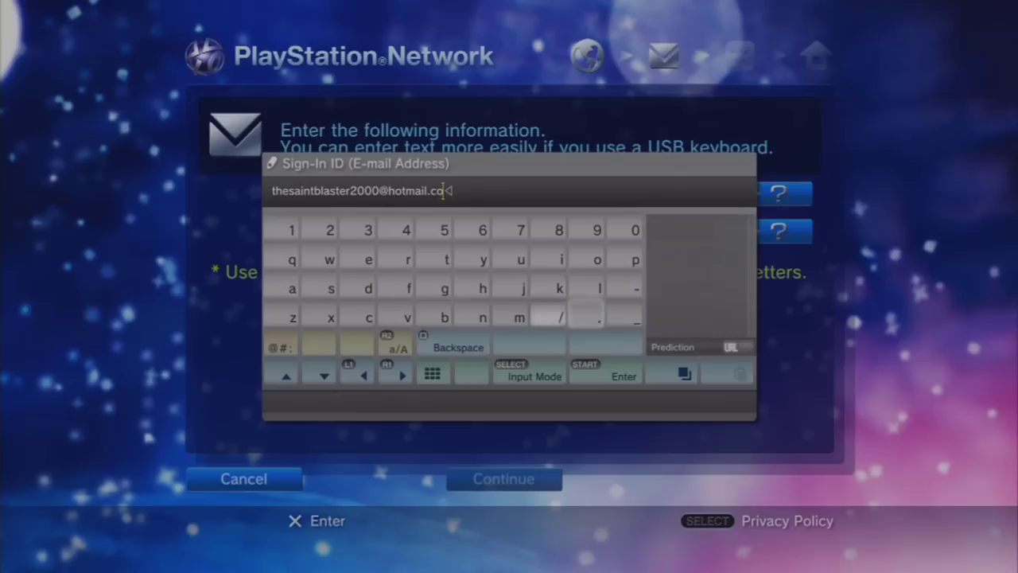
key(Return)
key(Up)
key(Left)
key(Up)
key(Down)
key(Left)
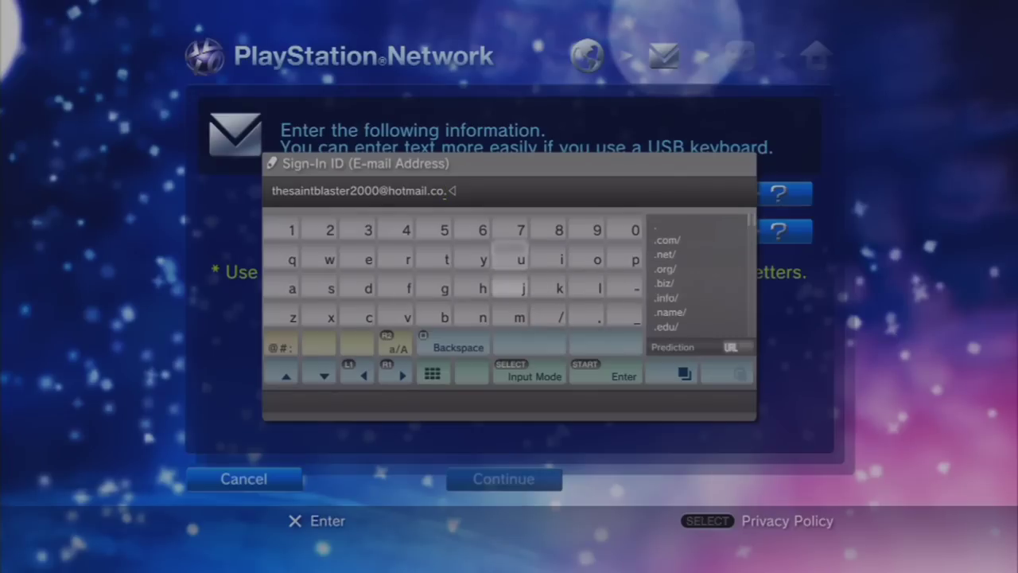
key(Up)
key(Return)
key(Down)
key(Right)
key(Return)
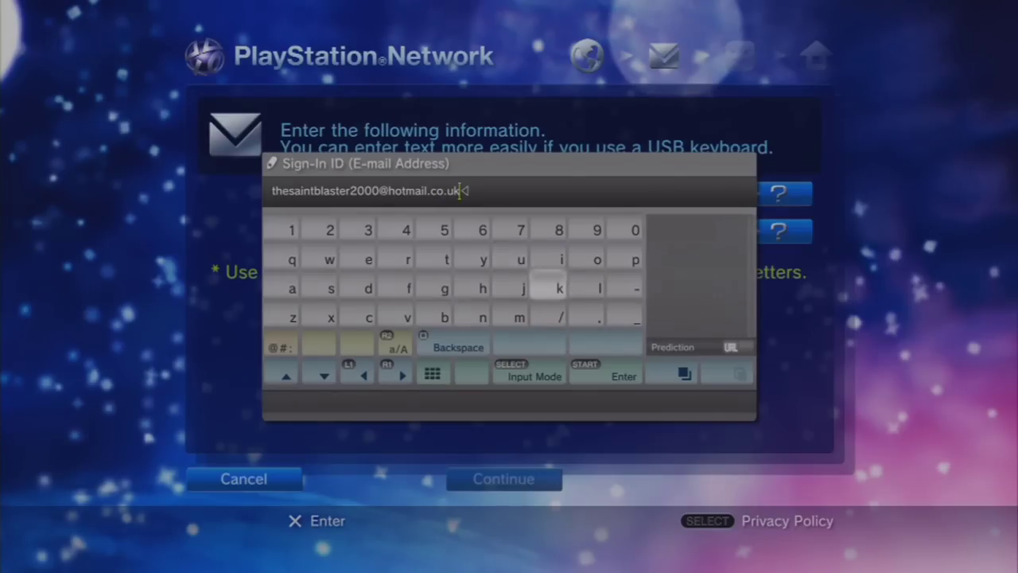
key(Return)
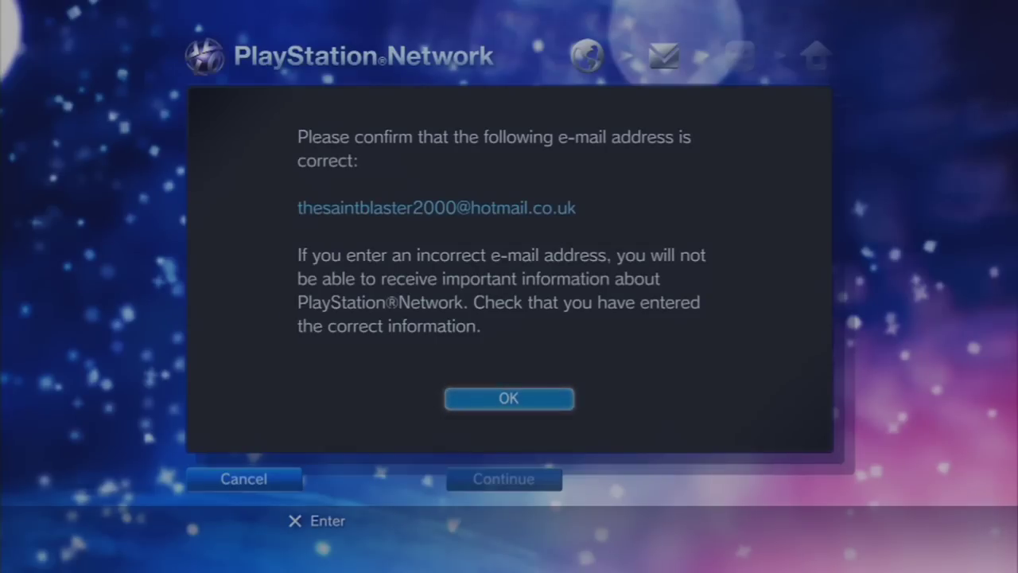
- Accept the e-mail confirmation and start entering the account password on the on-screen keyboard
key(Return)
key(Down)
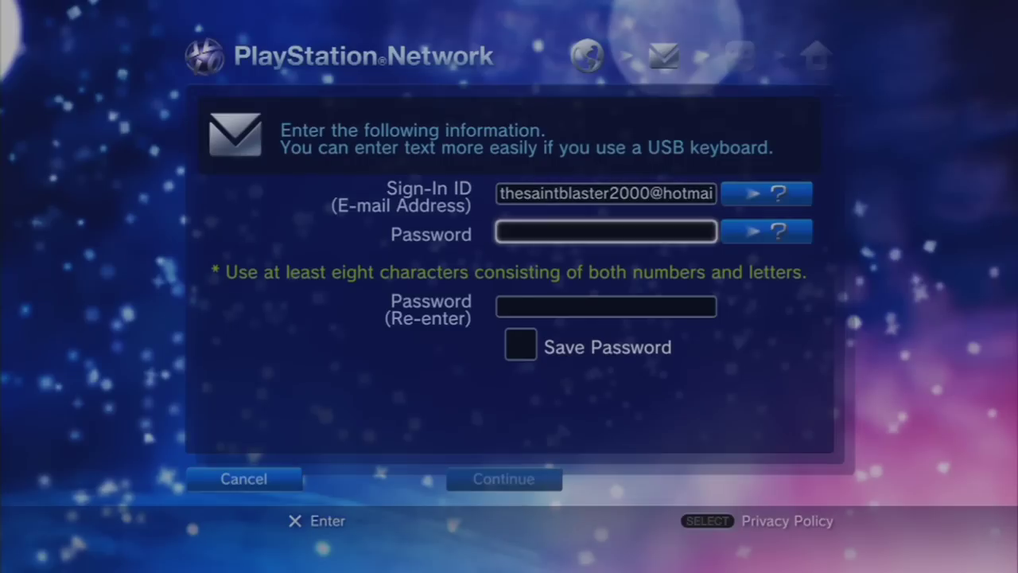
key(Return)
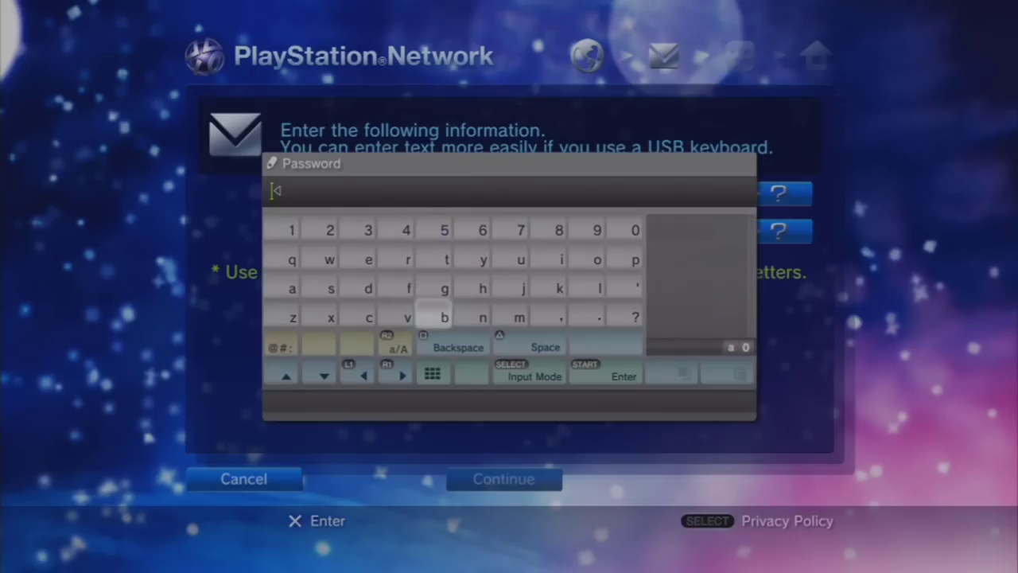
key(Left)
key(Left)
key(Left)
key(Right)
key(Right)
key(Right)
key(Right)
key(Right)
key(Right)
key(Right)
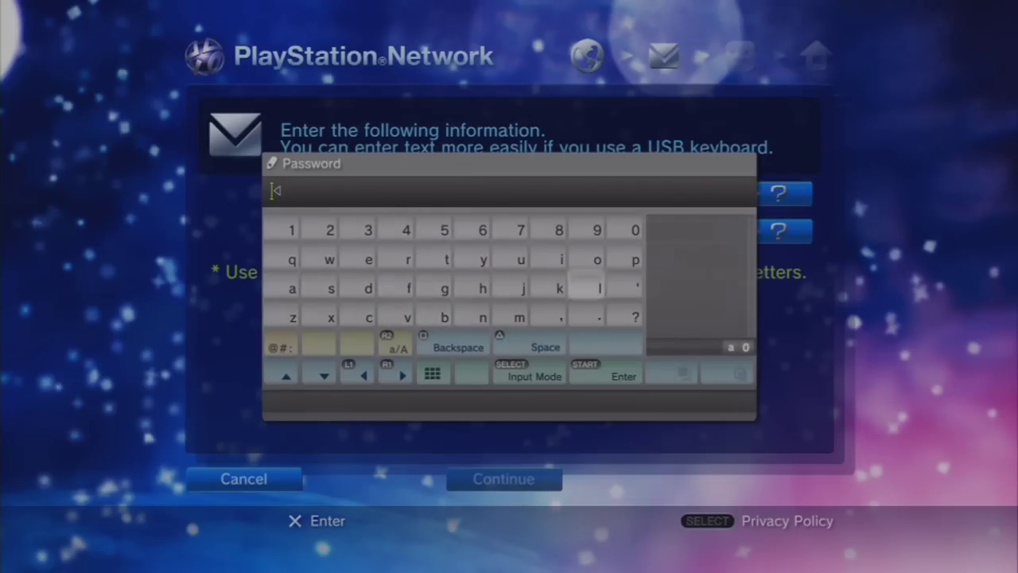
key(Up)
key(Right)
key(Left)
key(Left)
key(Left)
key(Left)
key(Left)
key(Right)
key(Right)
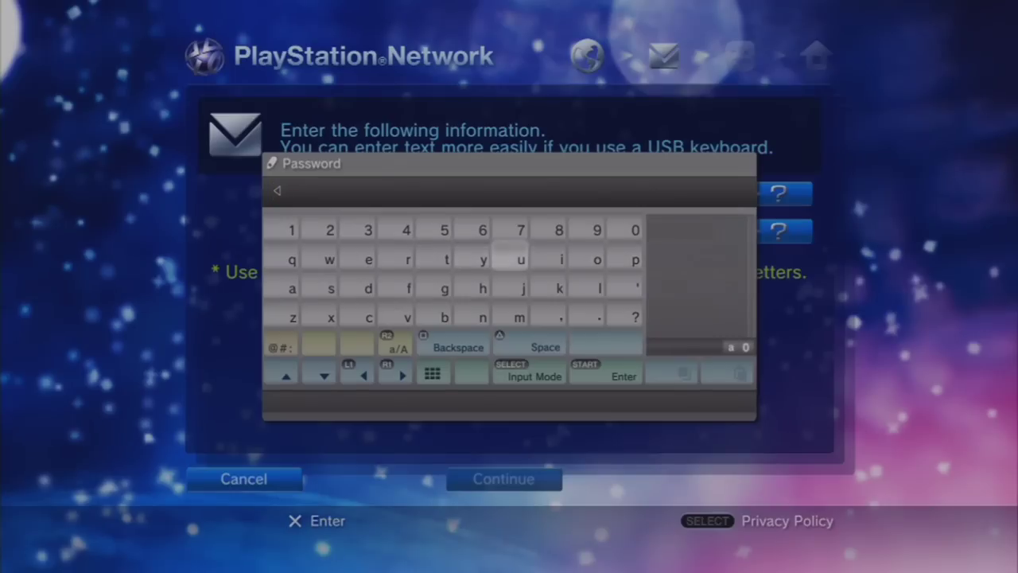
key(Right)
key(Right)
key(Right)
key(Left)
key(Left)
key(Left)
key(Left)
key(Left)
key(Left)
key(Left)
key(Left)
key(Left)
key(Down)
key(Down)
key(Up)
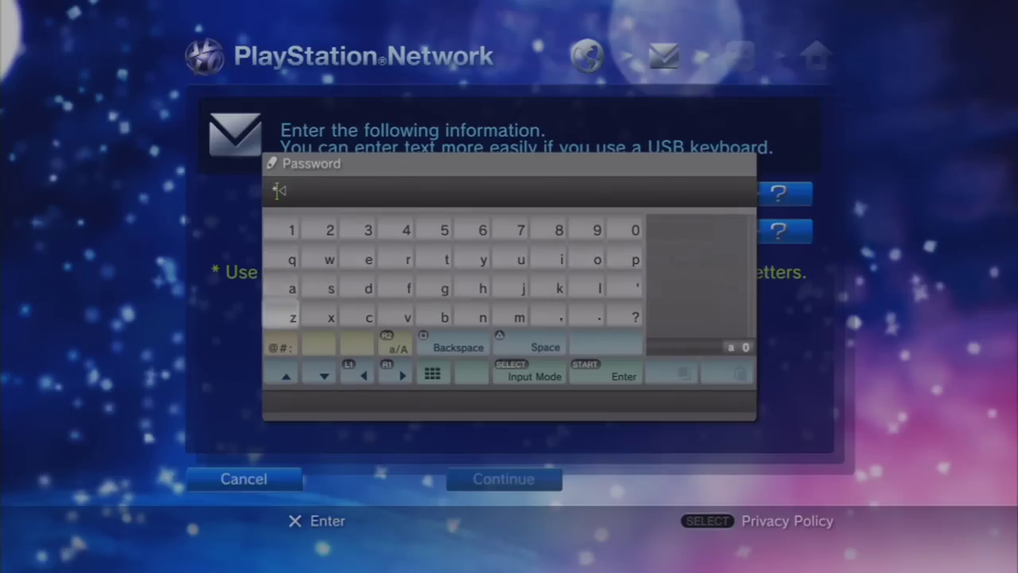
key(Return)
key(Return)
key(Up)
key(Right)
key(Right)
key(Right)
key(Right)
key(Right)
key(Right)
key(Right)
key(Right)
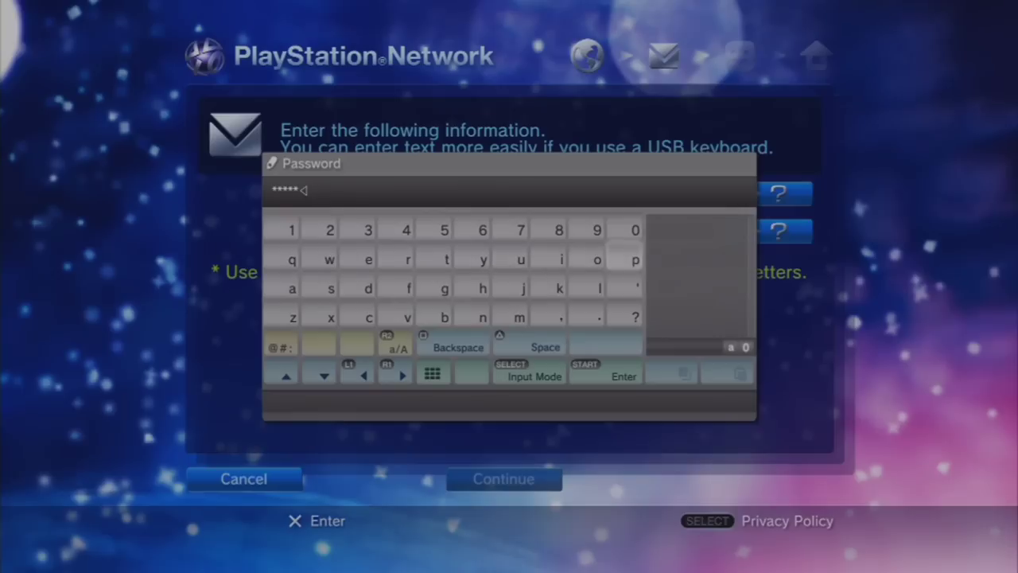
key(Return)
key(Left)
key(Left)
key(Left)
key(Return)
key(Left)
key(Left)
key(Left)
key(Return)
key(Down)
key(Left)
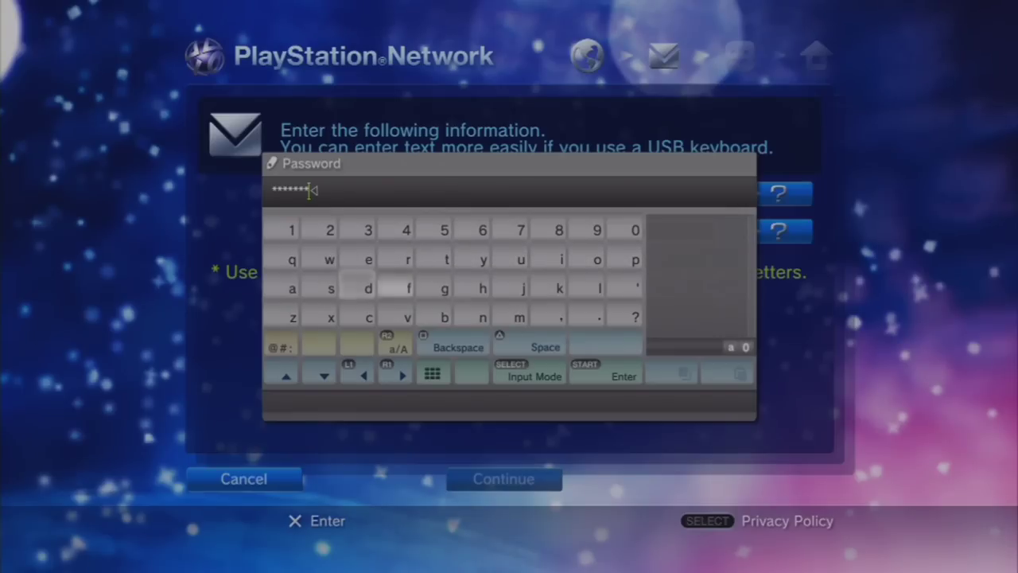
key(Up)
key(Up)
key(Left)
key(Left)
key(Right)
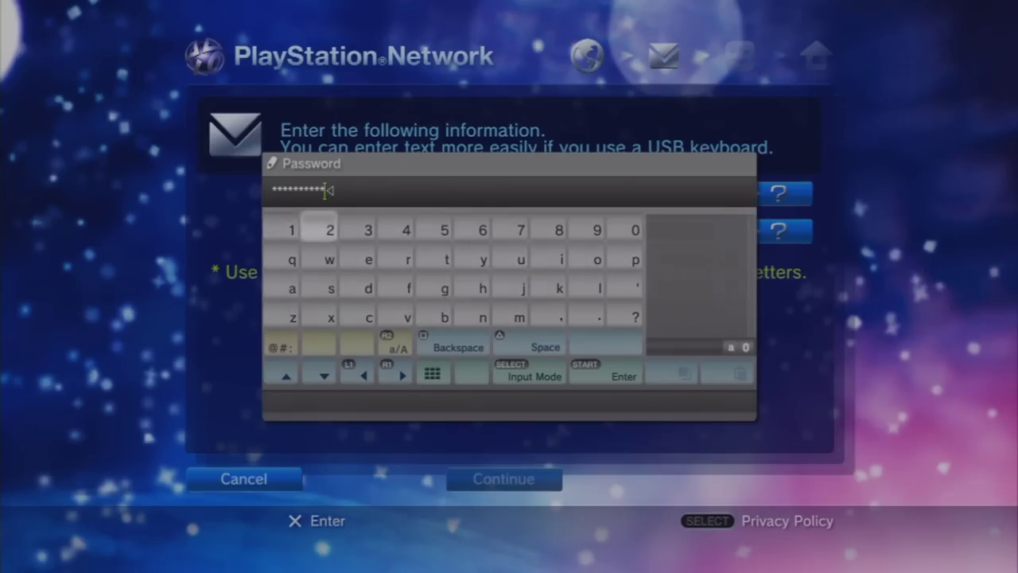
key(Right)
key(Return)
key(Return)
key(Down)
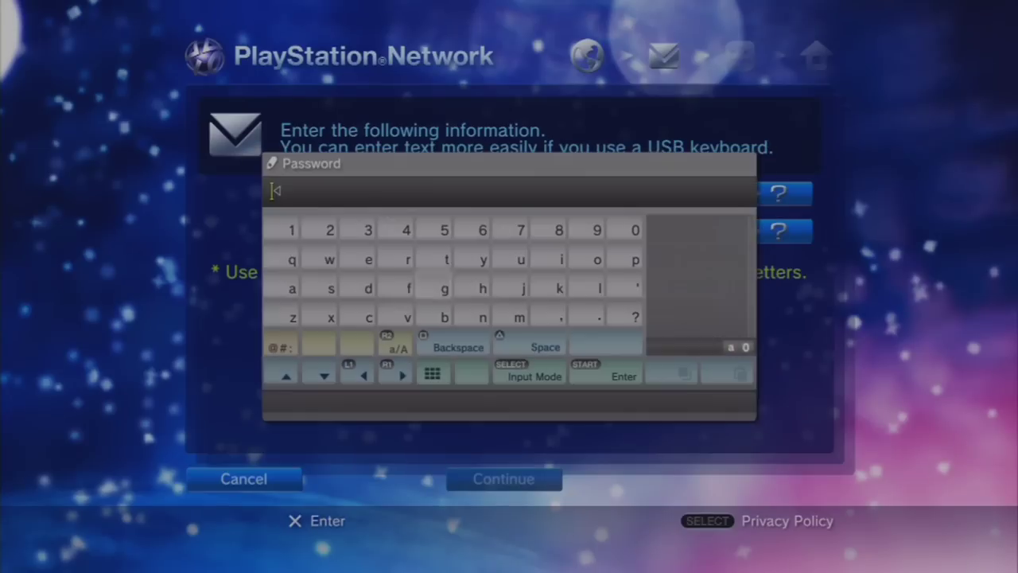
- Finish the account password, re-enter it, and continue to the Online ID step
text(p)
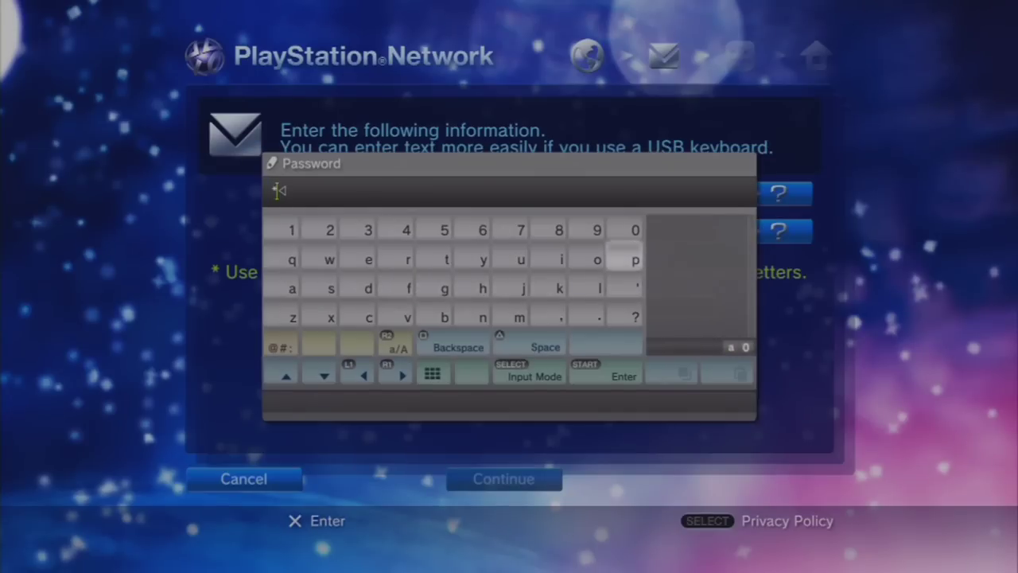
text(ass)
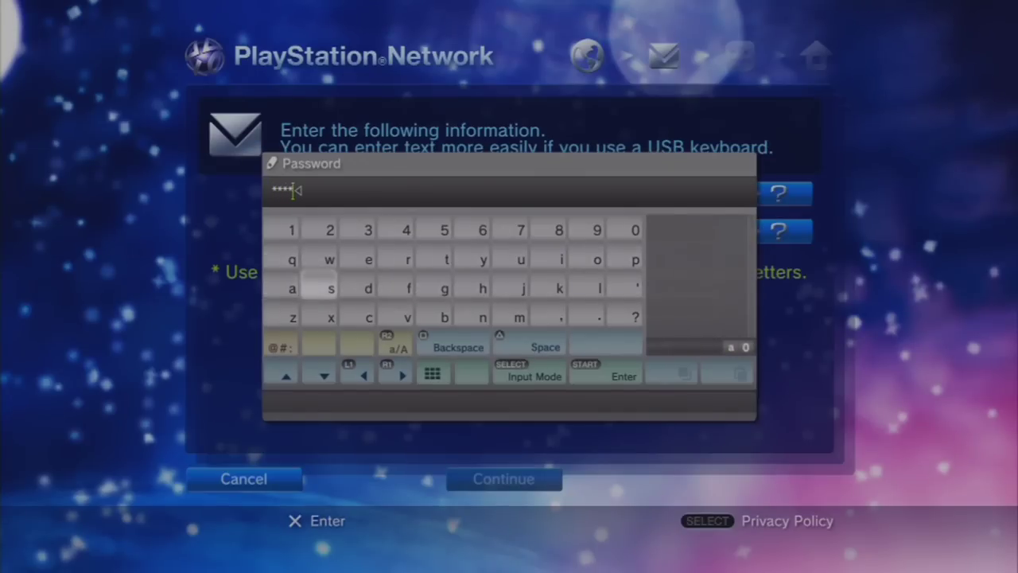
text(wo)
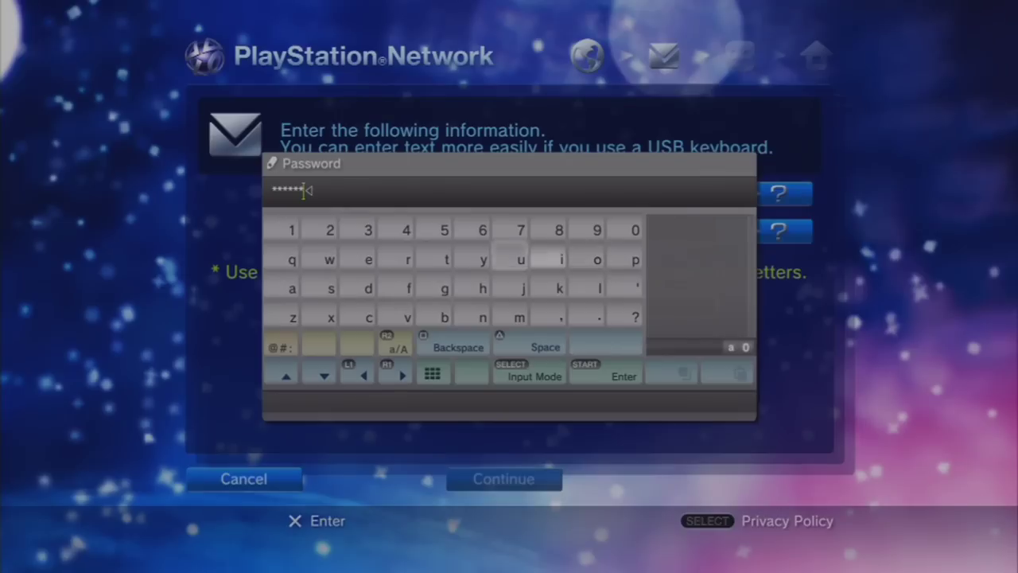
text(rd)
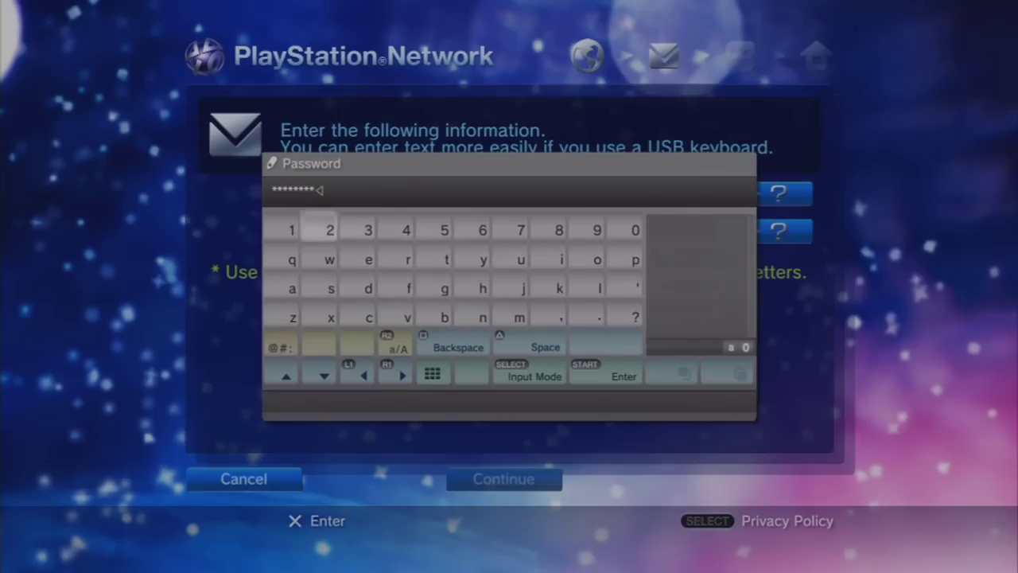
text(123)
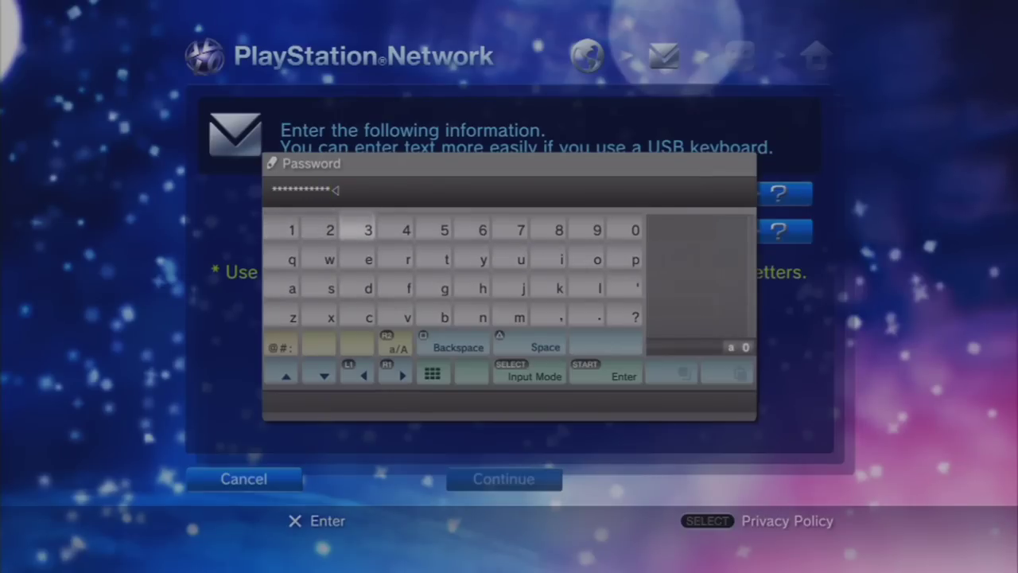
key(Return)
key(Down)
key(Return)
key(Down)
key(Return)
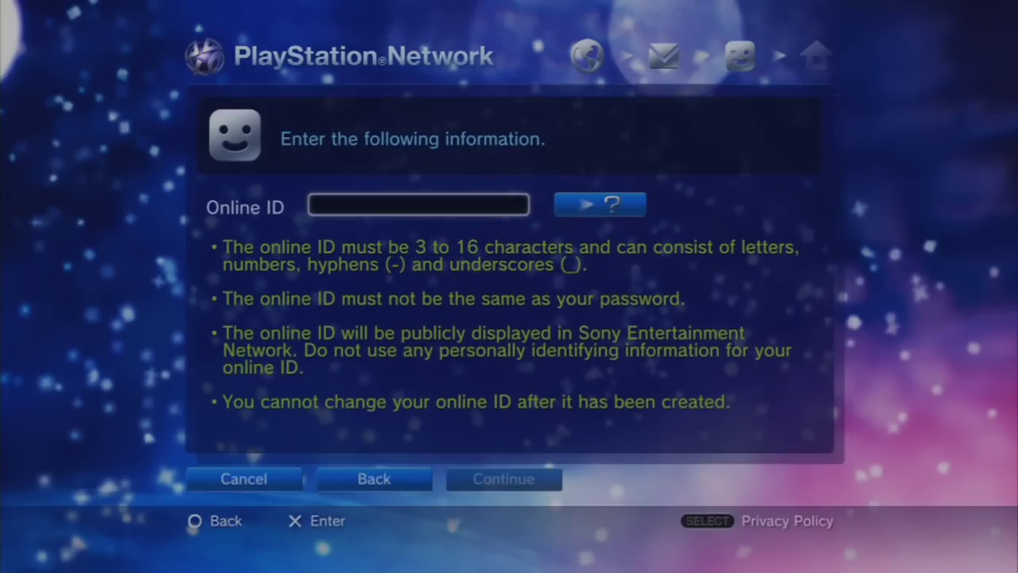
- Type the letters of the chosen Online ID on the on-screen keyboard
key(Return)
key(Left)
key(Left)
key(Right)
key(Right)
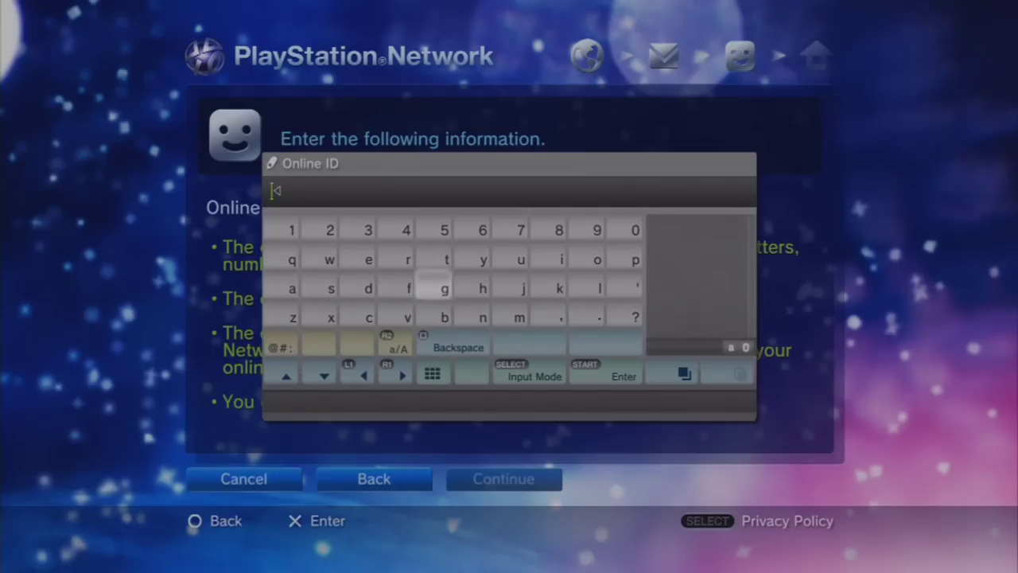
key(Right)
key(Up)
key(Down)
key(Left)
key(Left)
key(Left)
key(Right)
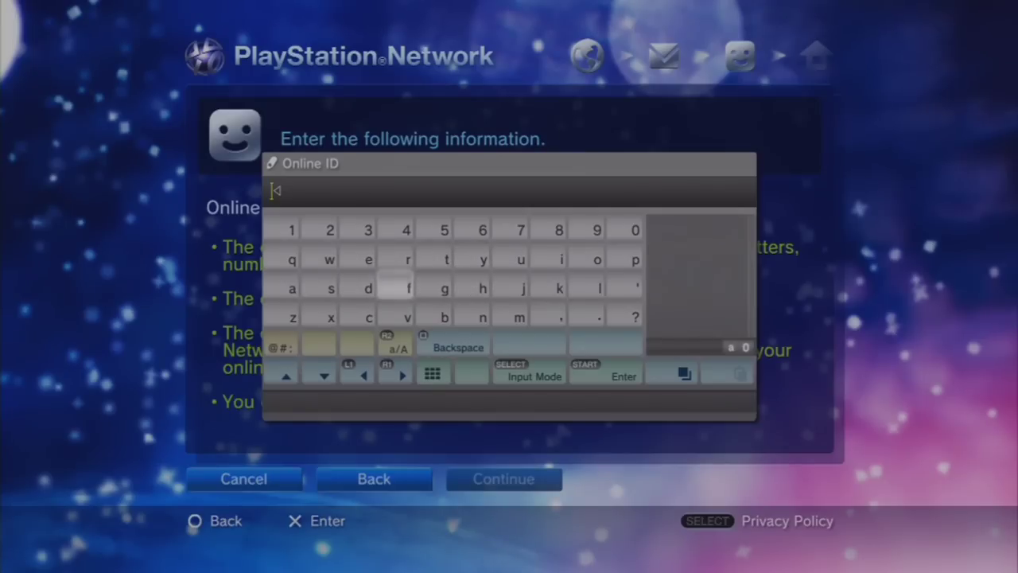
text(the)
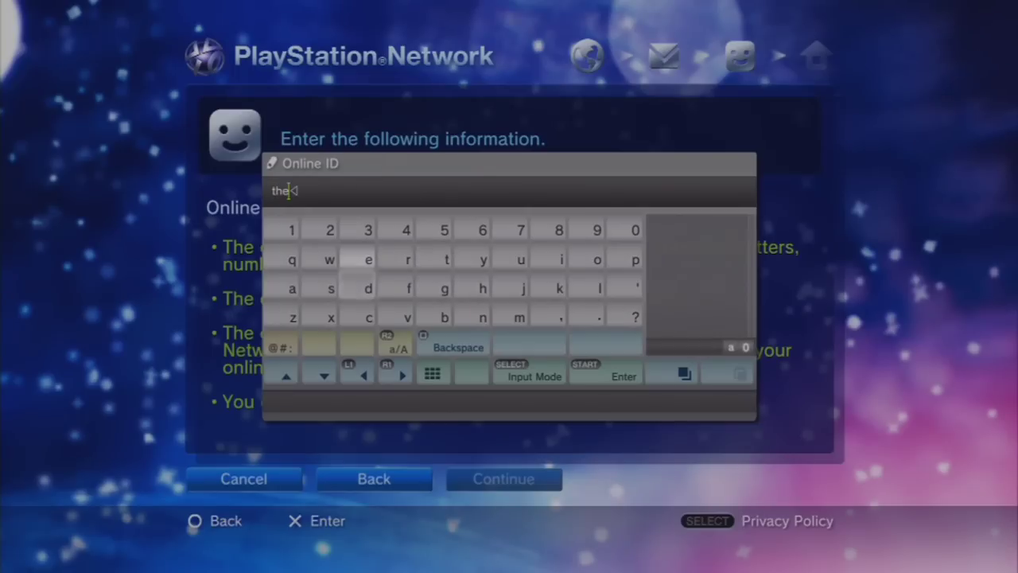
text(sa)
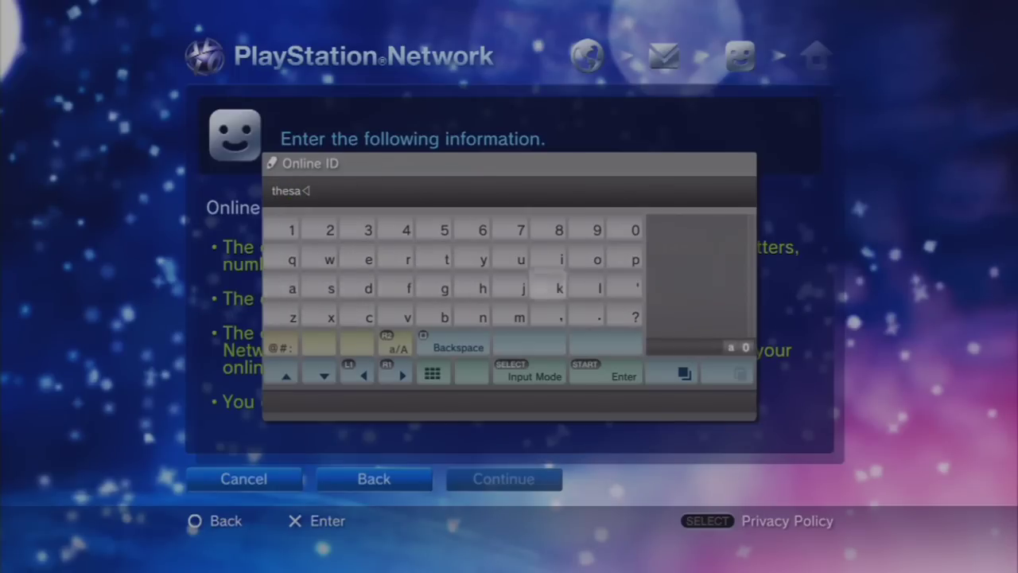
text(int)
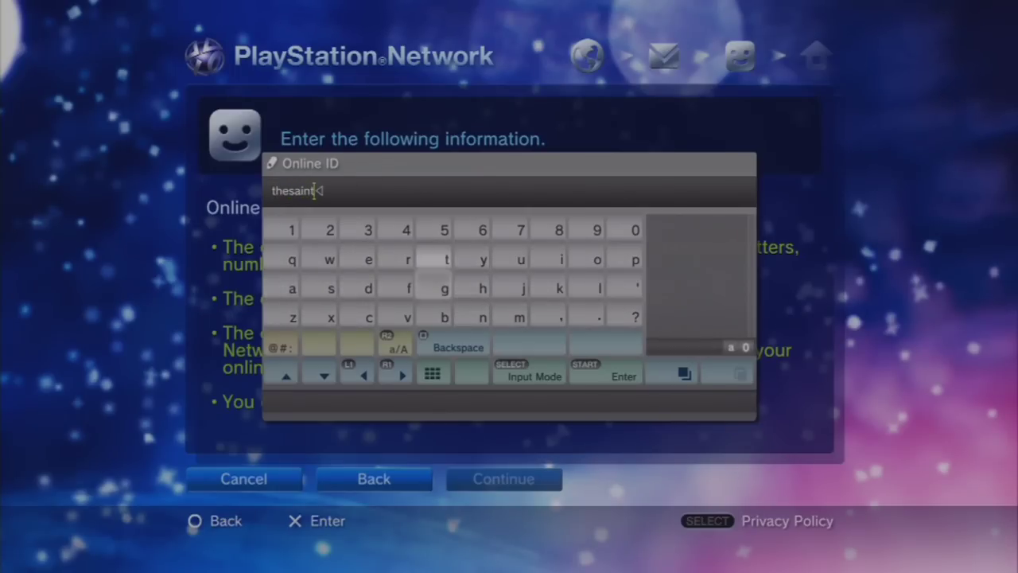
key(Down)
key(Left)
key(Left)
key(Left)
key(Left)
key(Right)
key(Right)
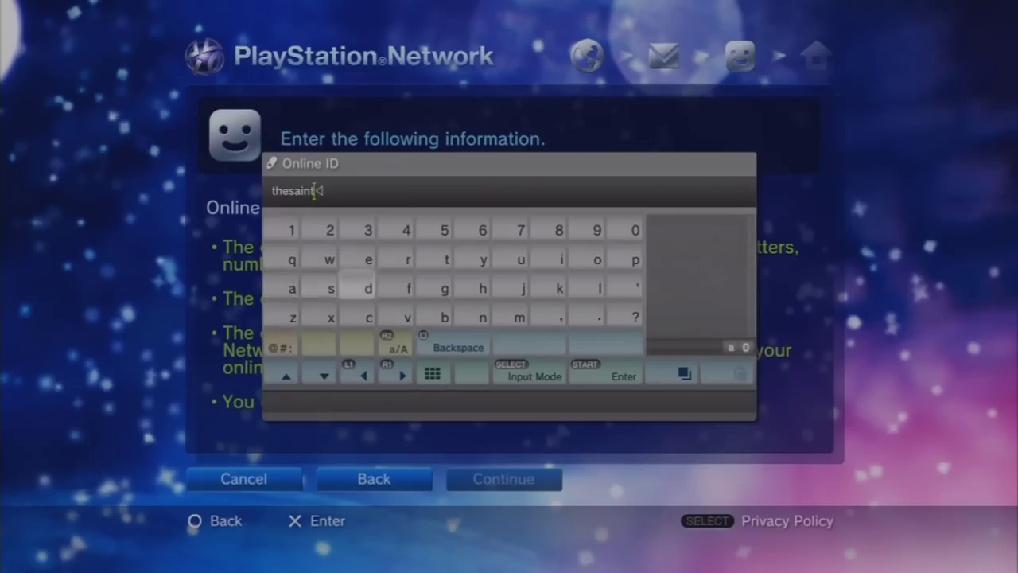
text(bl)
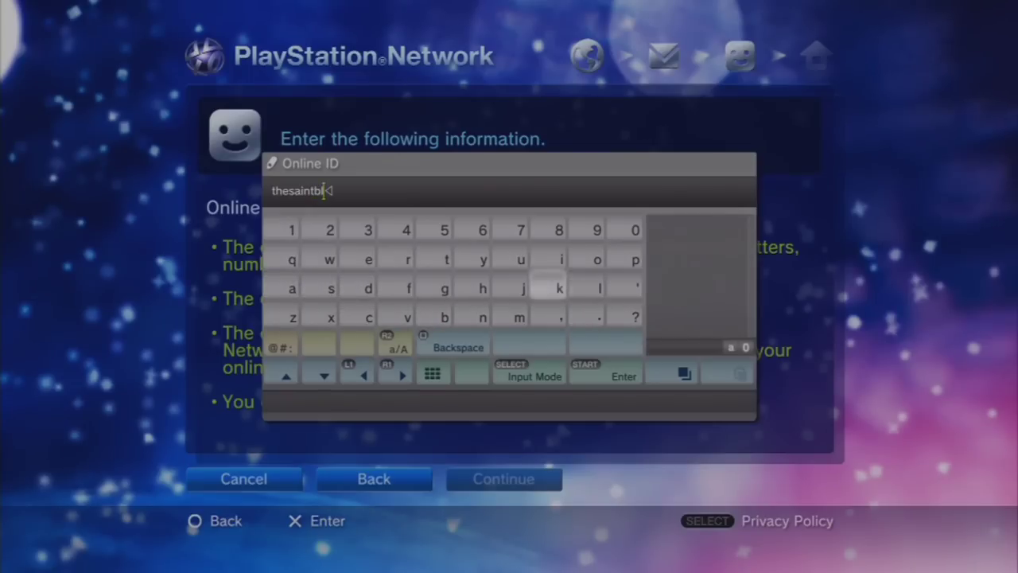
text(ast)
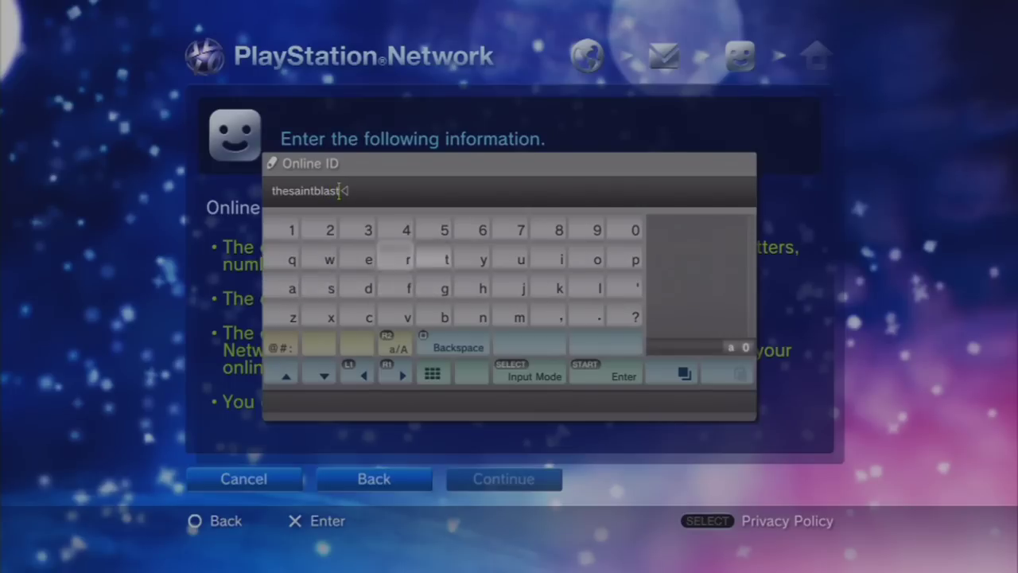
text(er)
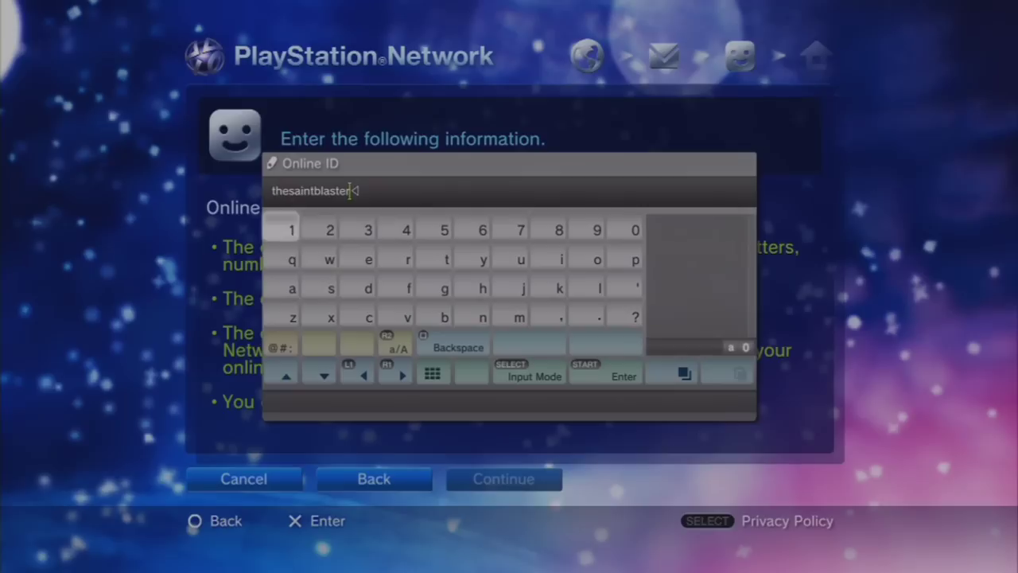
- Append the digit 2 to the Online ID and confirm it is available
key(Right)
key(Left)
key(Right)
text(2)
key(Right)
key(Right)
key(Right)
key(Right)
key(Right)
key(Right)
key(Right)
key(Right)
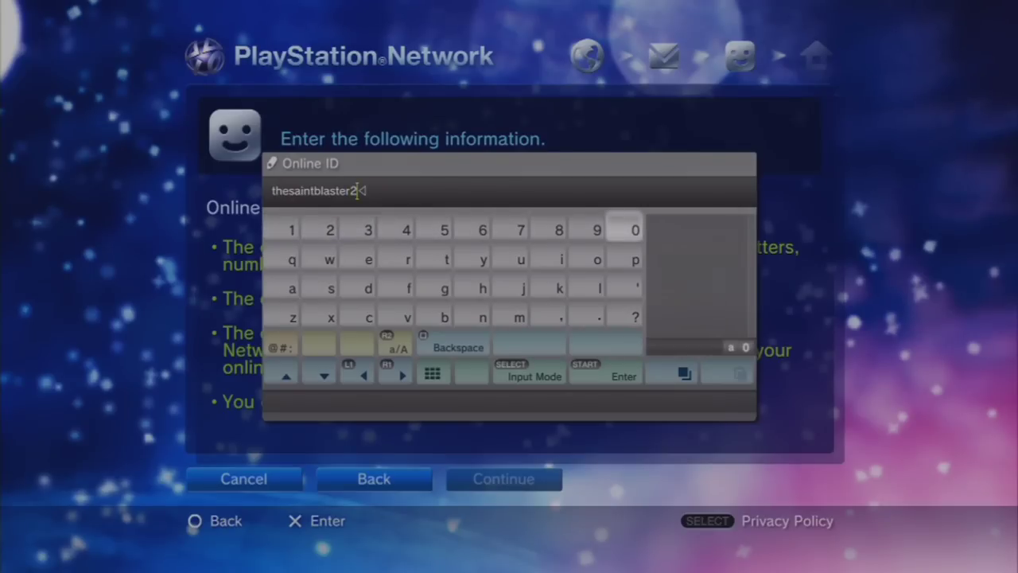
key(Return)
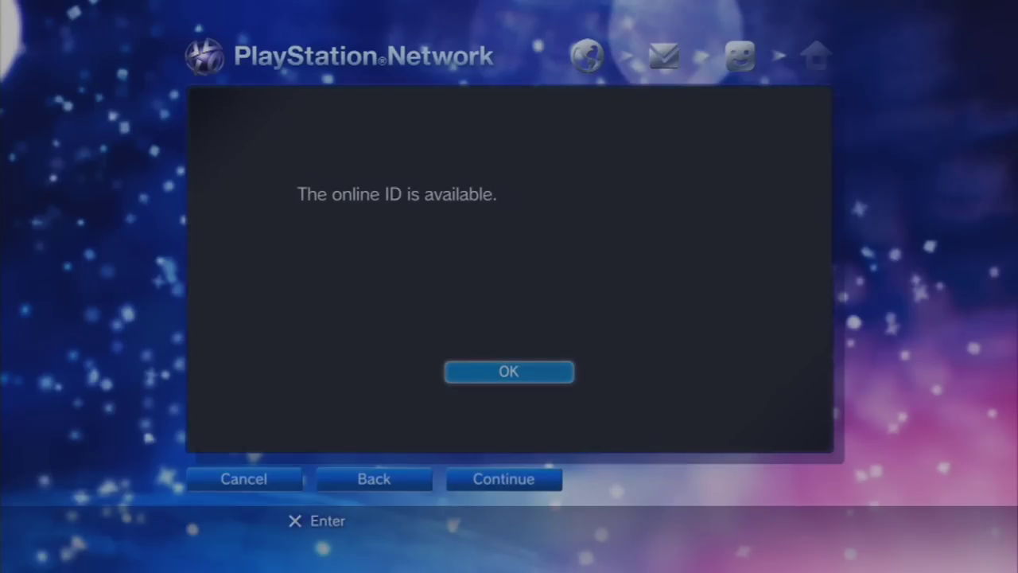
key(Return)
key(Down)
key(Right)
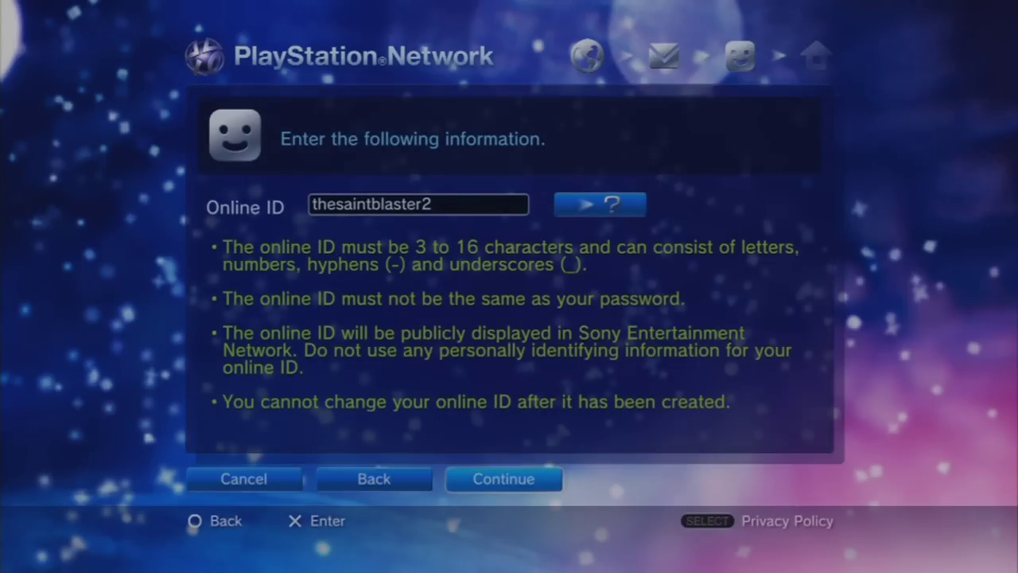
- Enter the account holder's first and last name
key(Return)
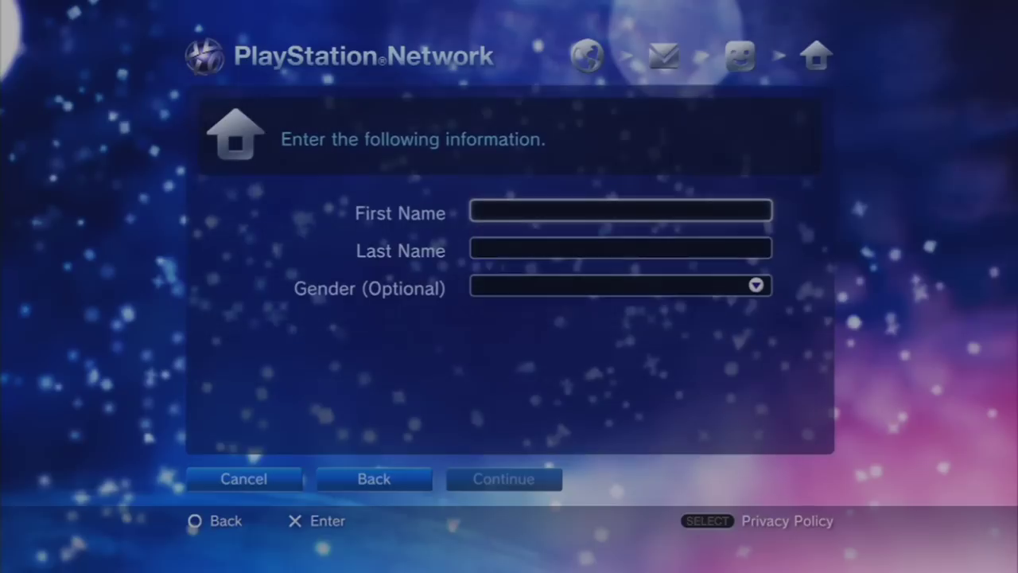
key(Return)
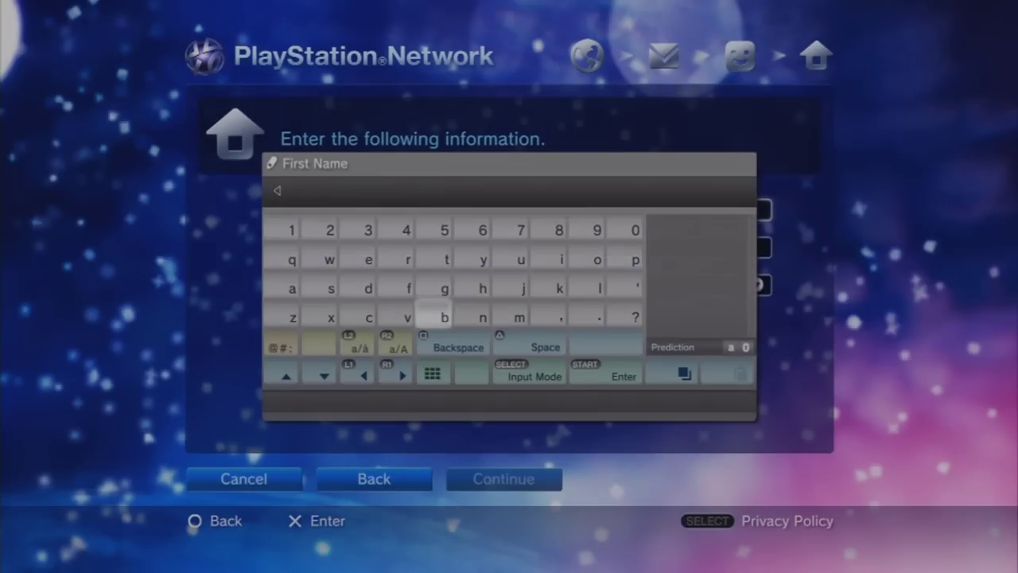
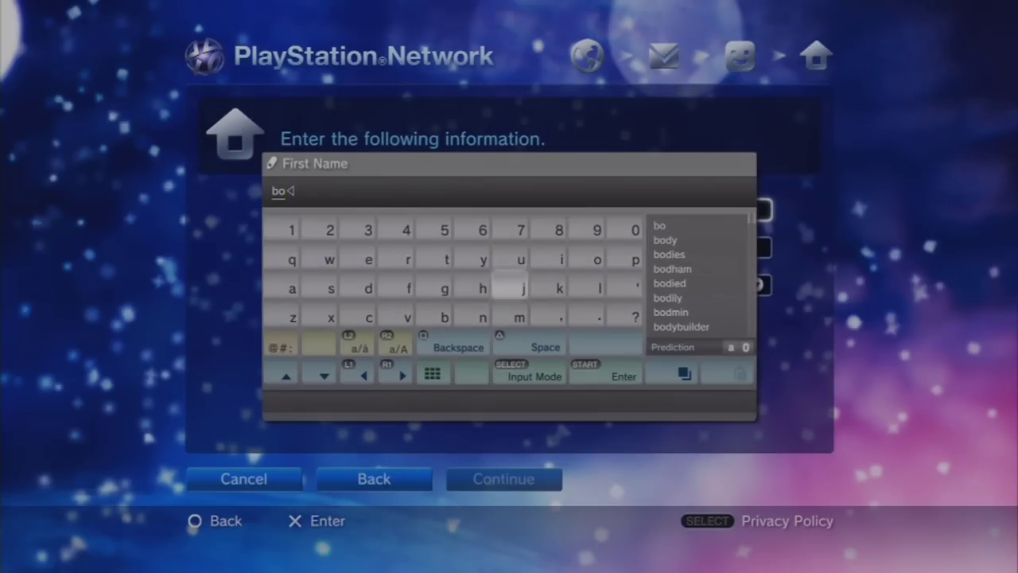
key(Return)
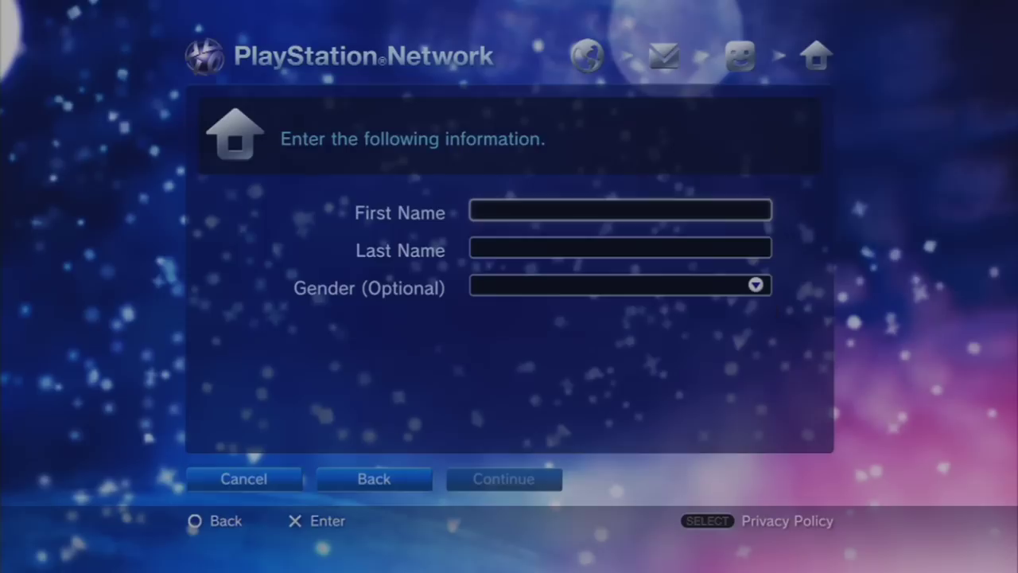
key(Down)
key(Return)
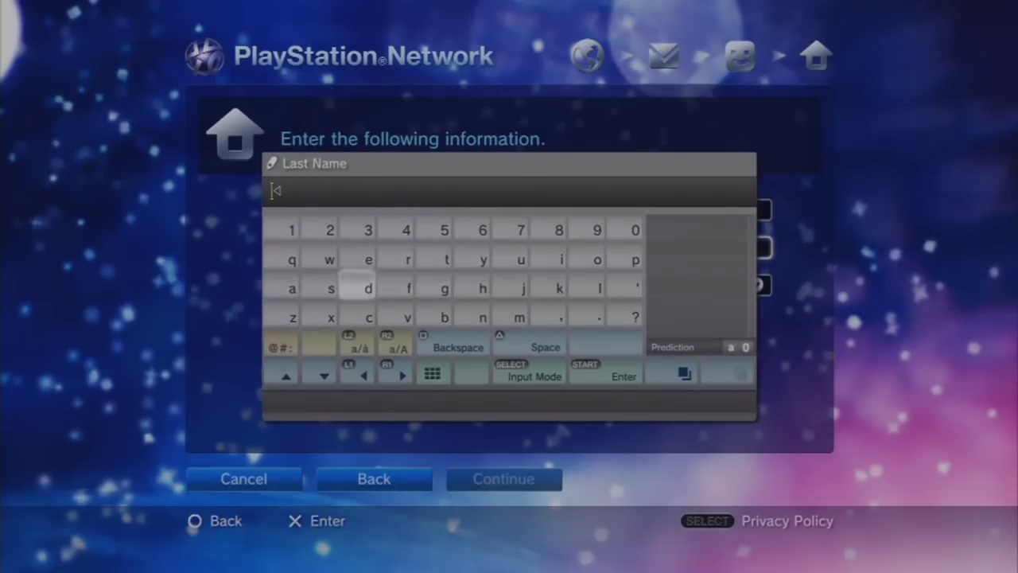
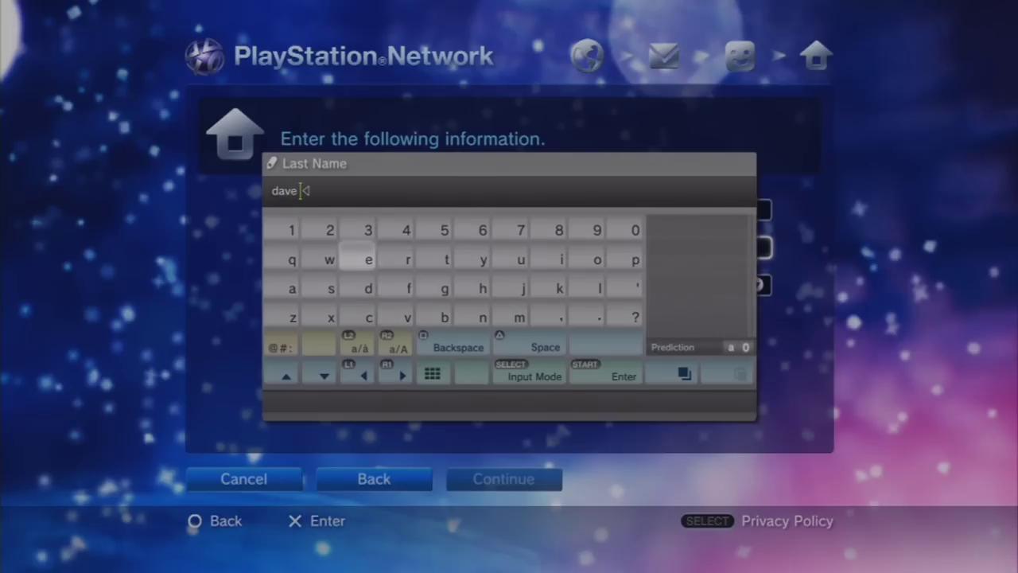
key(Return)
- Set Gender to Male and continue to the address page
key(Down)
key(Return)
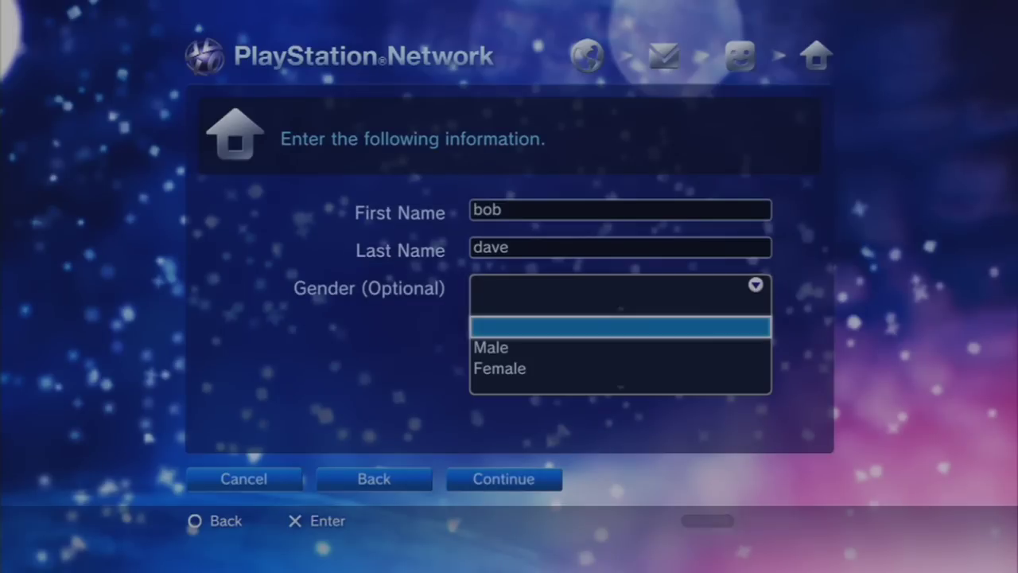
key(Down)
key(Return)
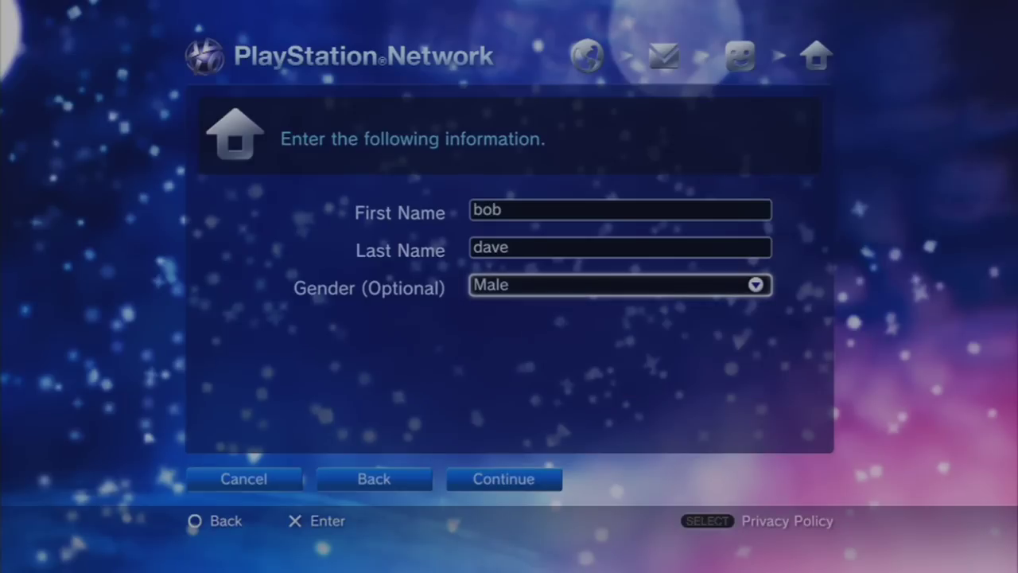
key(Down)
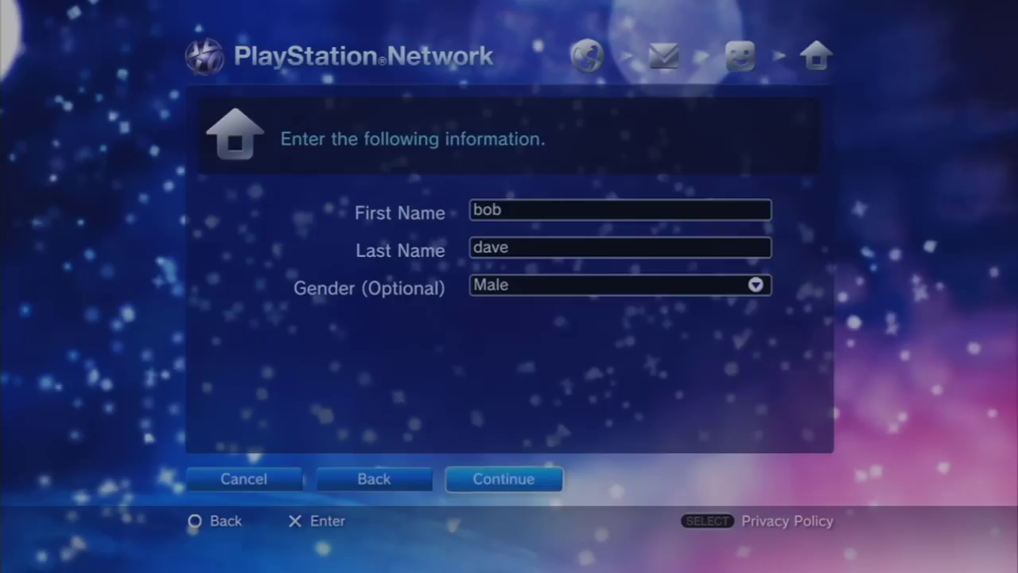
key(Return)
- Move to the Street Address 1 field and open it for editing
key(Down)
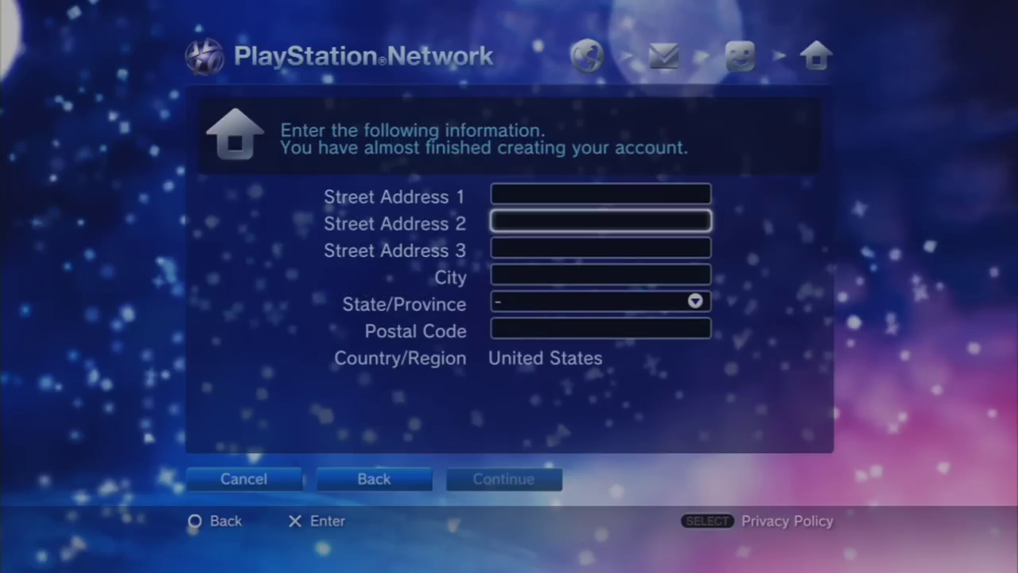
key(Down)
key(Up)
key(Down)
key(Down)
key(Down)
key(Down)
key(Left)
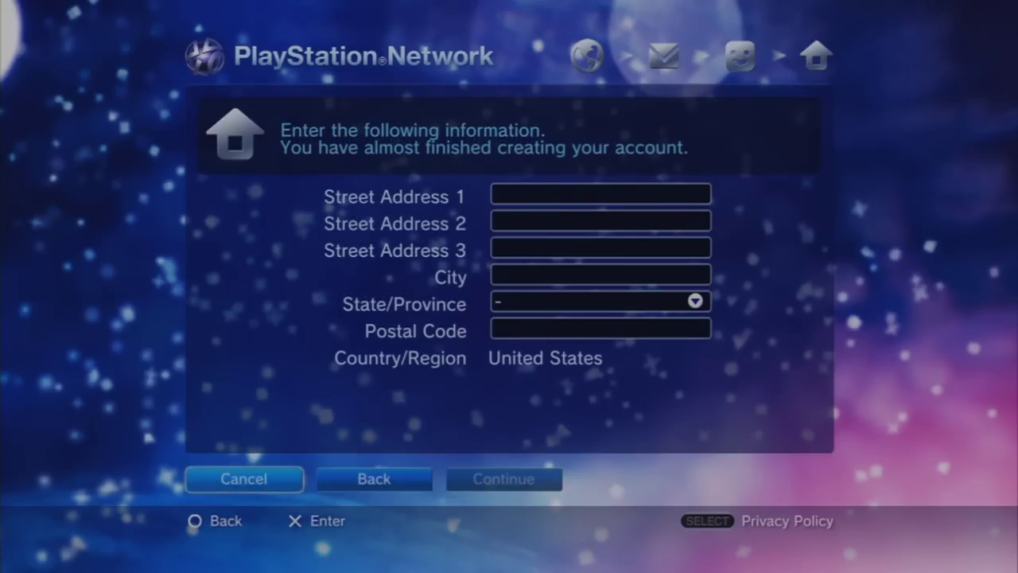
key(Up)
key(Up)
key(Up)
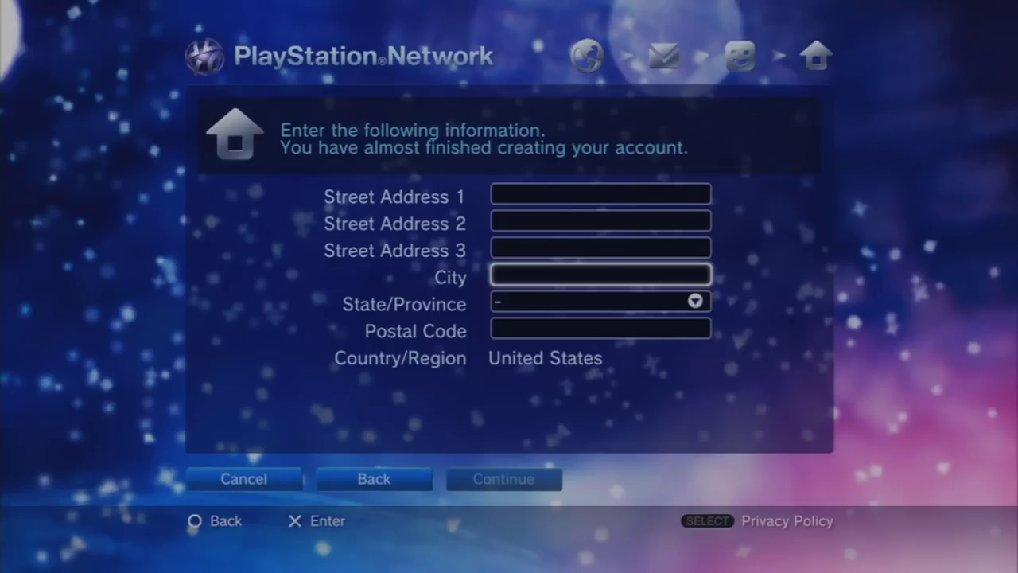
key(Down)
key(Up)
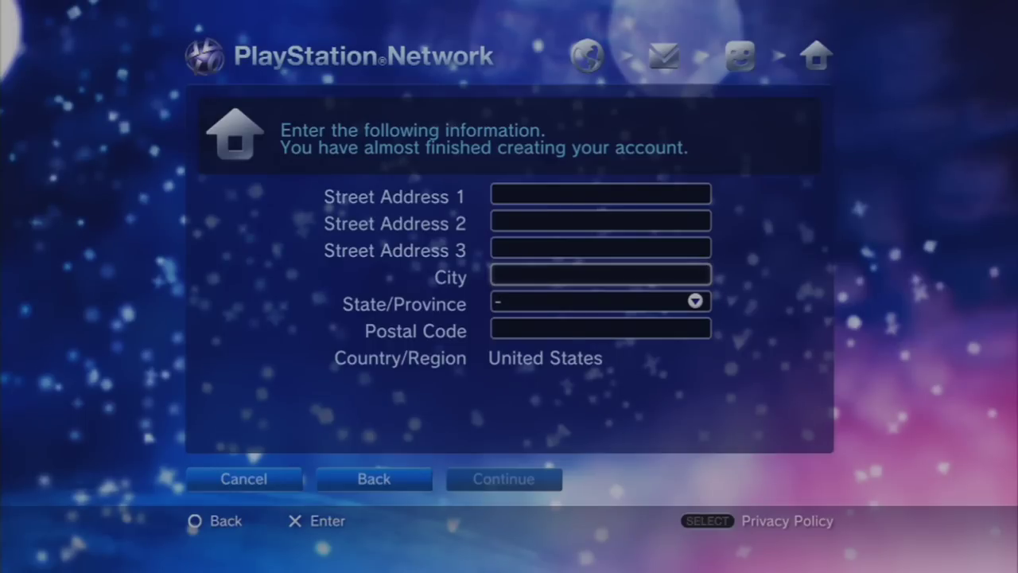
key(Down)
key(Up)
key(Up)
key(Up)
key(Up)
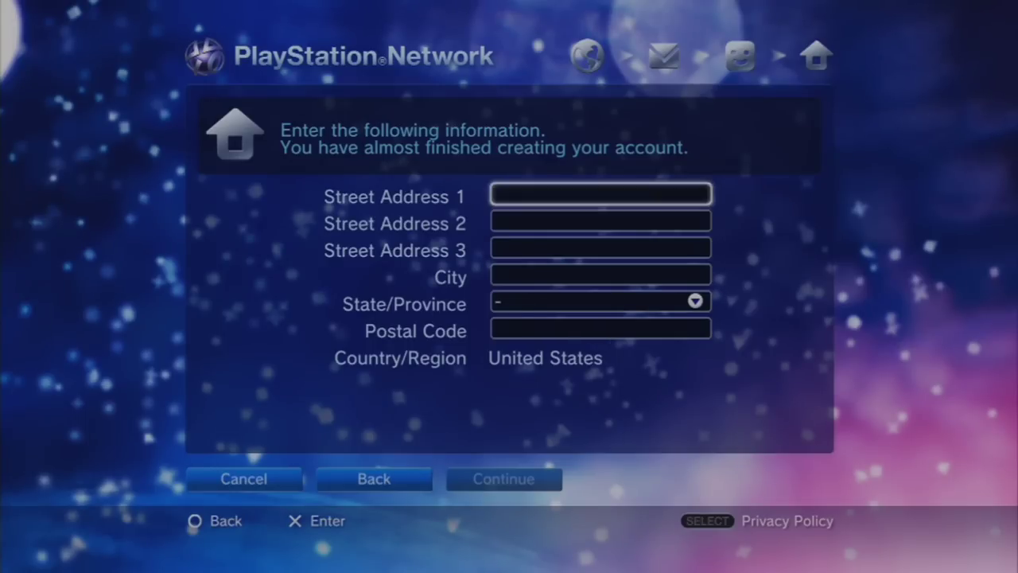
key(Return)
- Type the account holder's street address, fixing one mistaken letter, and commit the line
key(Left)
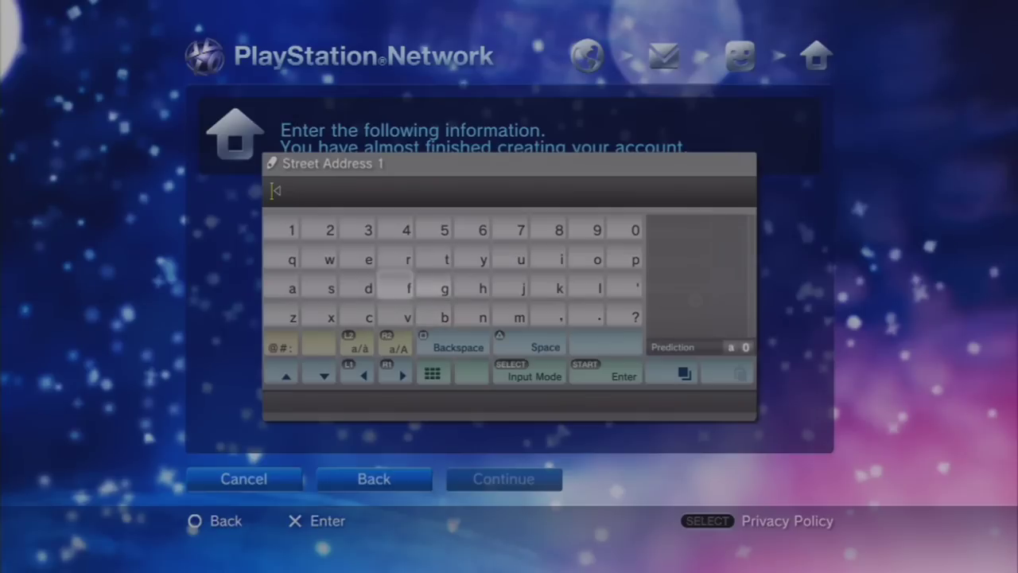
key(Right)
key(Right)
key(Up)
key(Left)
key(Left)
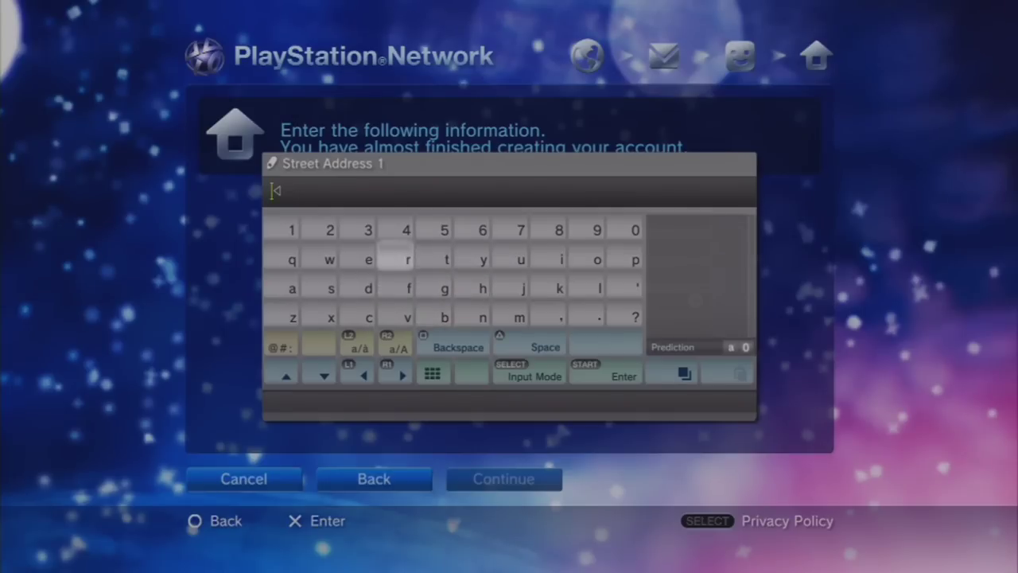
key(Left)
key(Left)
key(Left)
key(Left)
key(Right)
key(Up)
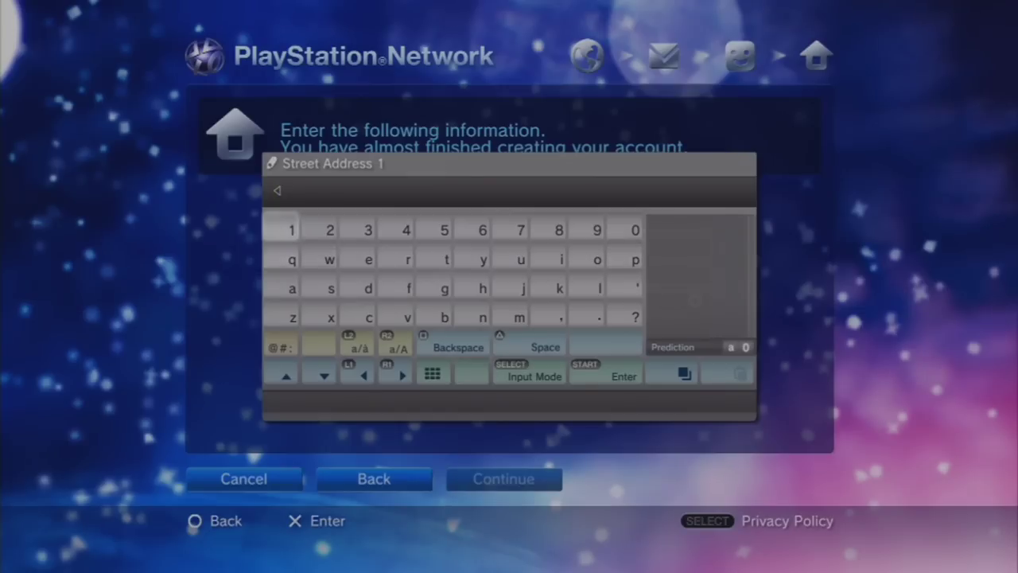
key(Right)
key(Left)
key(Down)
key(Down)
key(Right)
key(Right)
key(Right)
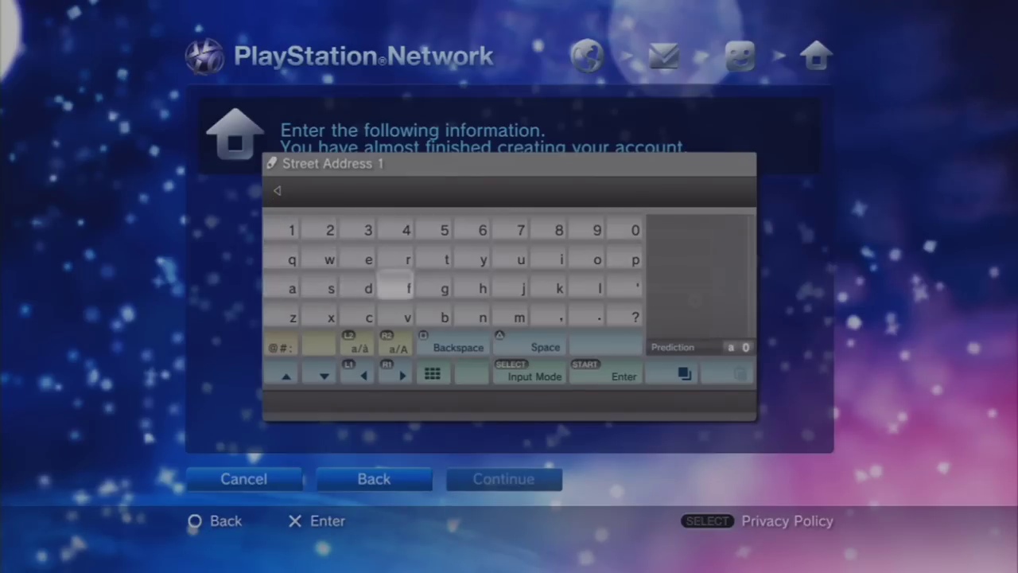
key(Left)
key(Return)
key(BackSpace)
key(Left)
key(Right)
key(Right)
key(Right)
key(Down)
key(Return)
key(Right)
key(Right)
key(Right)
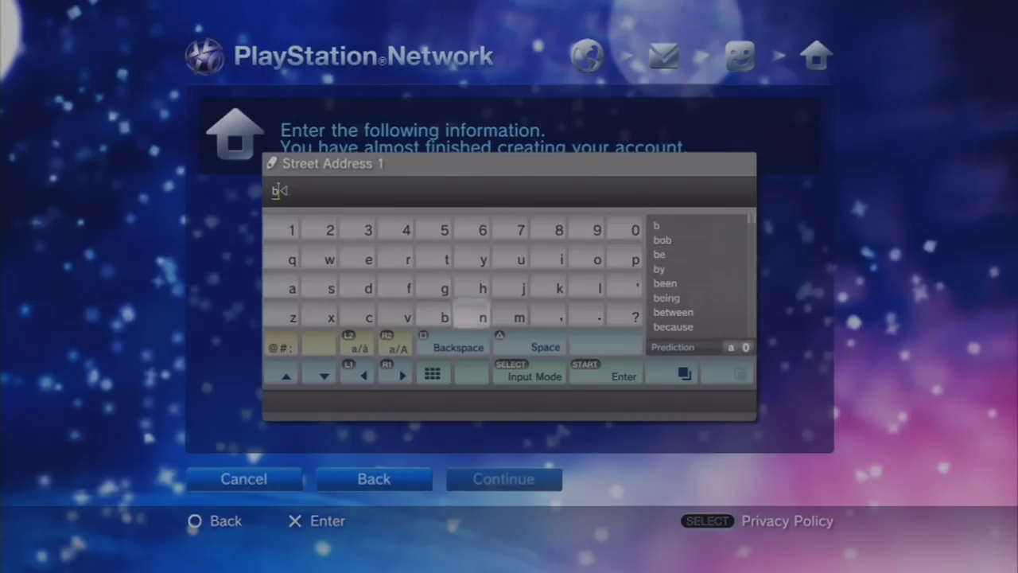
key(Up)
key(Up)
key(Right)
key(Left)
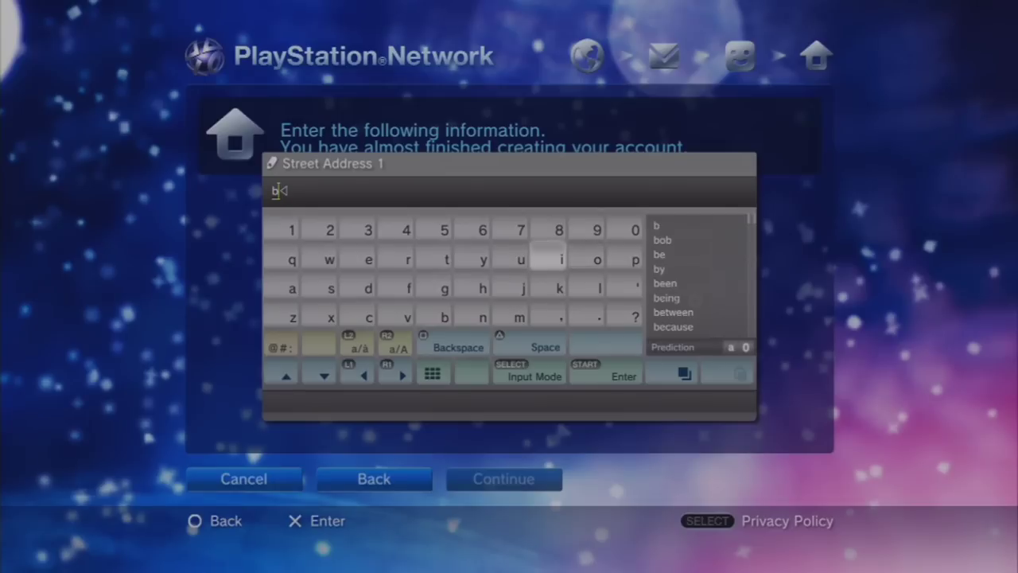
key(Left)
key(Right)
key(Right)
key(Return)
key(Left)
key(Left)
key(Down)
key(Down)
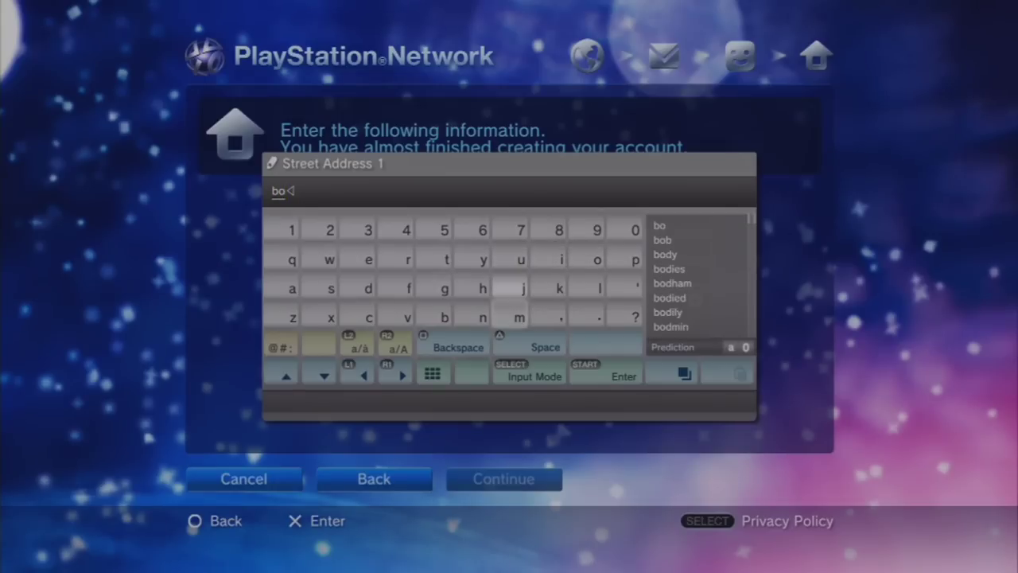
key(Left)
key(Left)
key(Return)
key(Up)
key(Up)
key(Left)
key(Left)
key(Down)
key(Return)
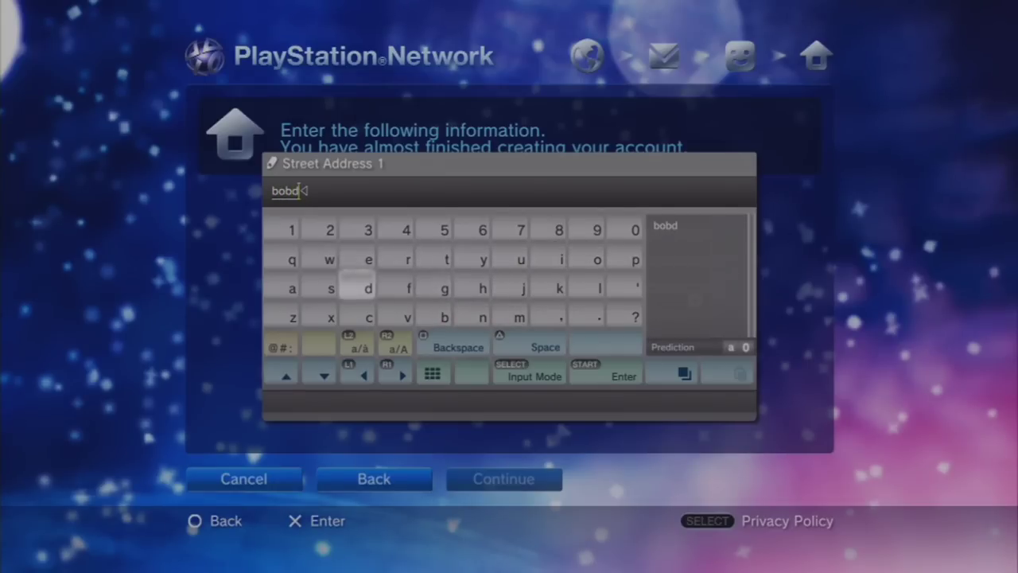
key(Left)
key(Left)
key(Return)
key(Right)
key(Right)
key(Right)
key(Down)
key(Return)
key(Up)
key(Up)
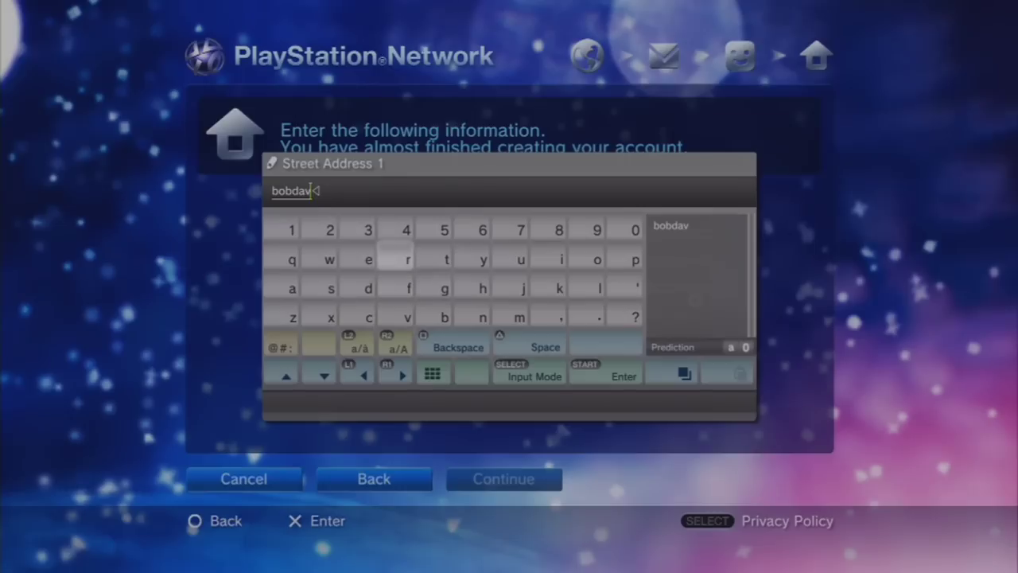
key(Left)
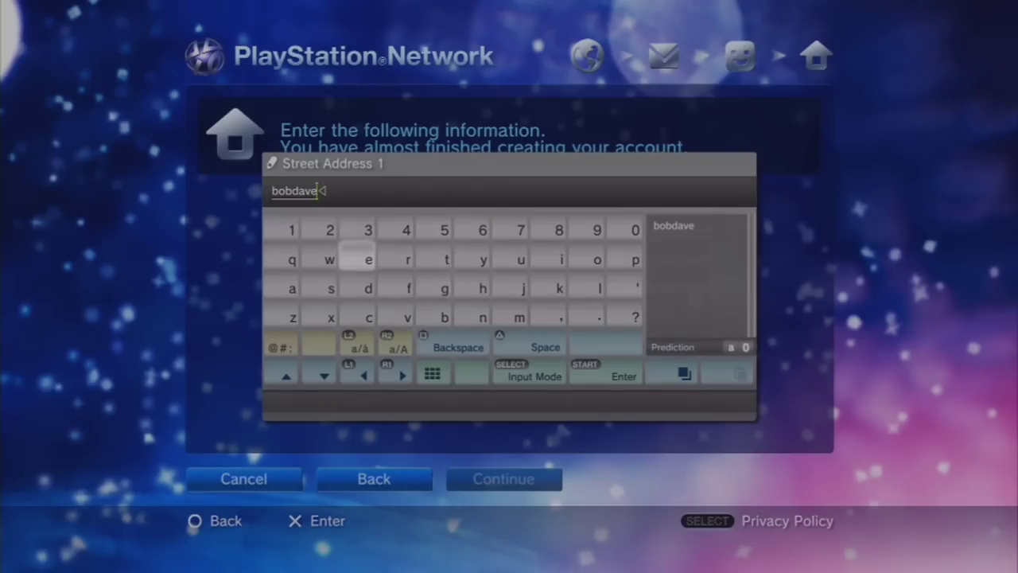
key(Return)
- Move down from Street Address 1 to the next address field
key(Down)
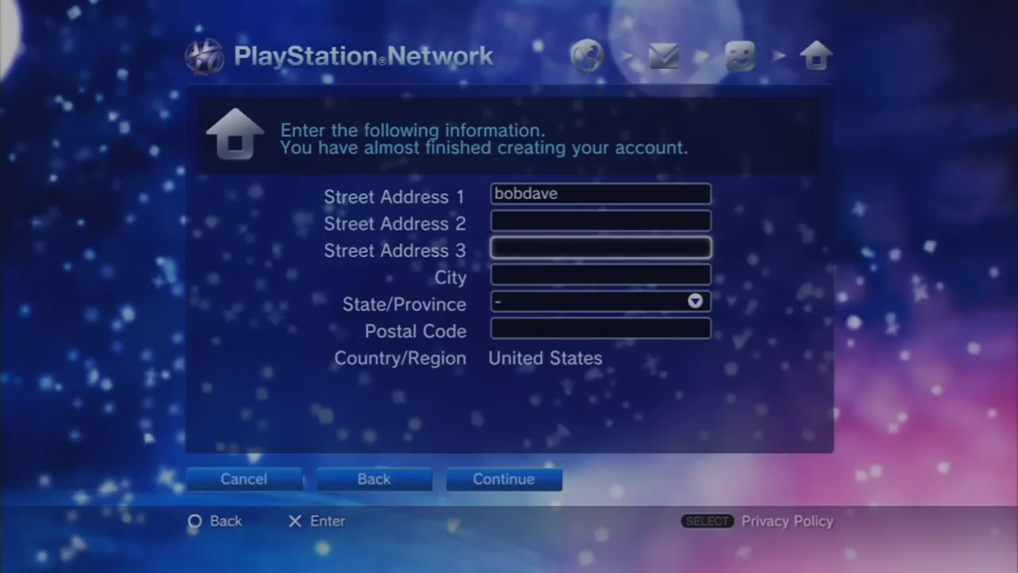
- Enter Tampa as the city in the US address form
click(601, 220)
click(601, 275)
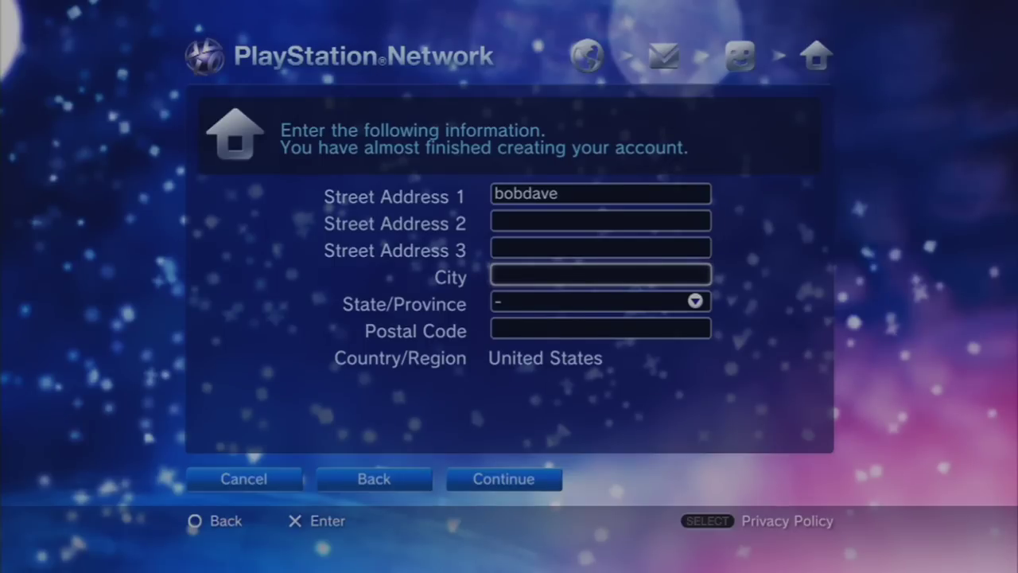
click(601, 275)
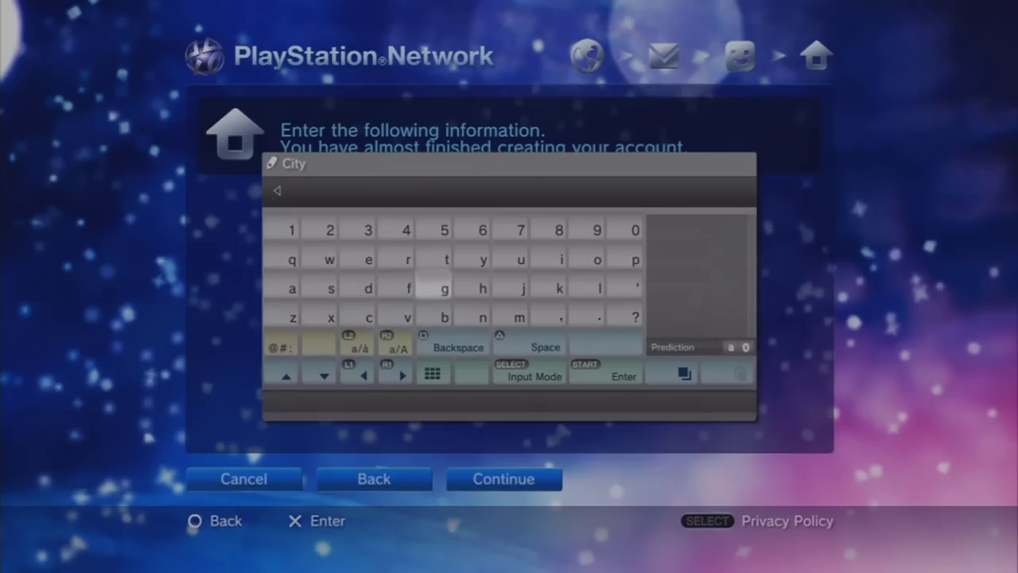
text(t)
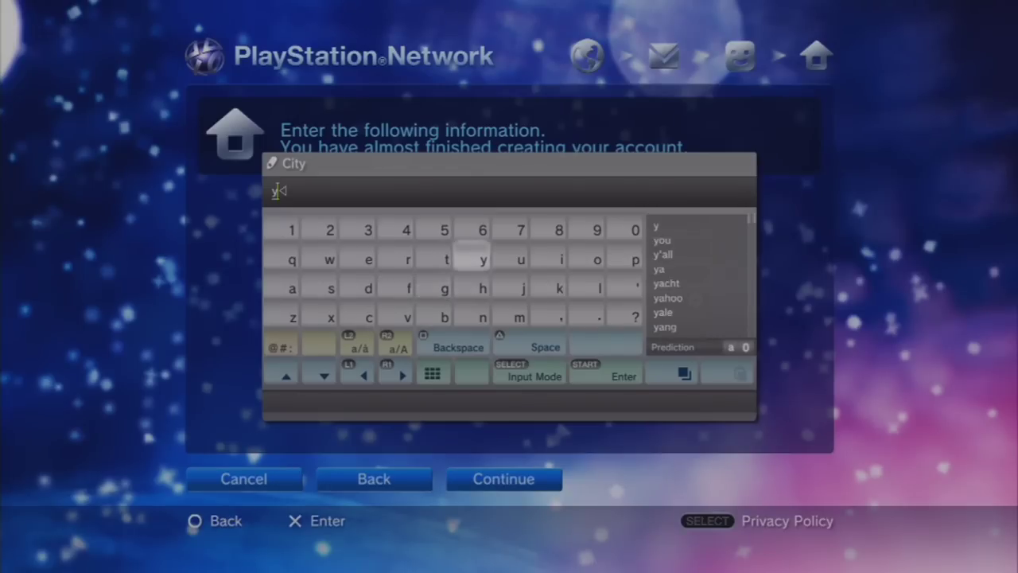
text(a)
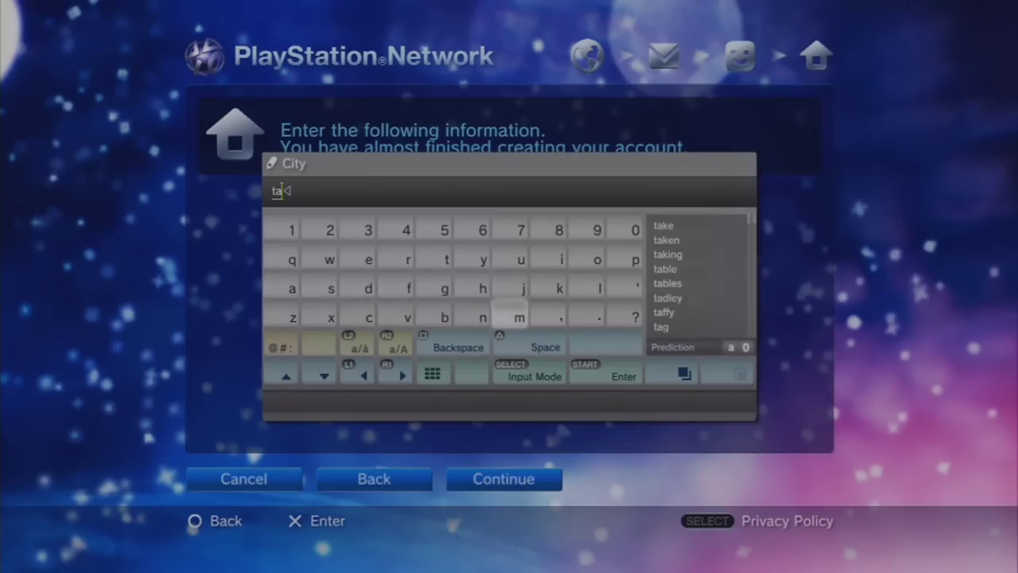
text(m)
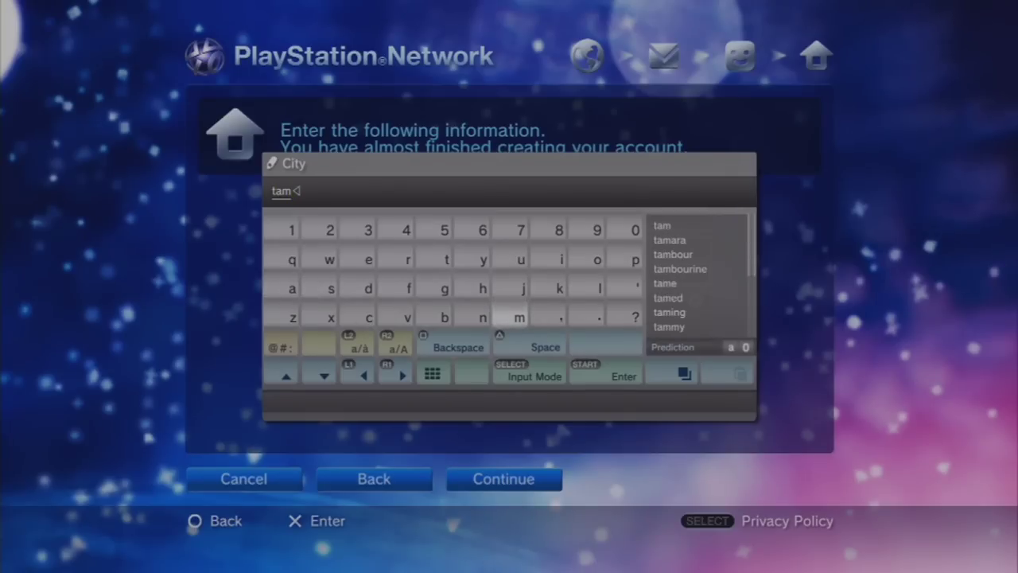
text(p)
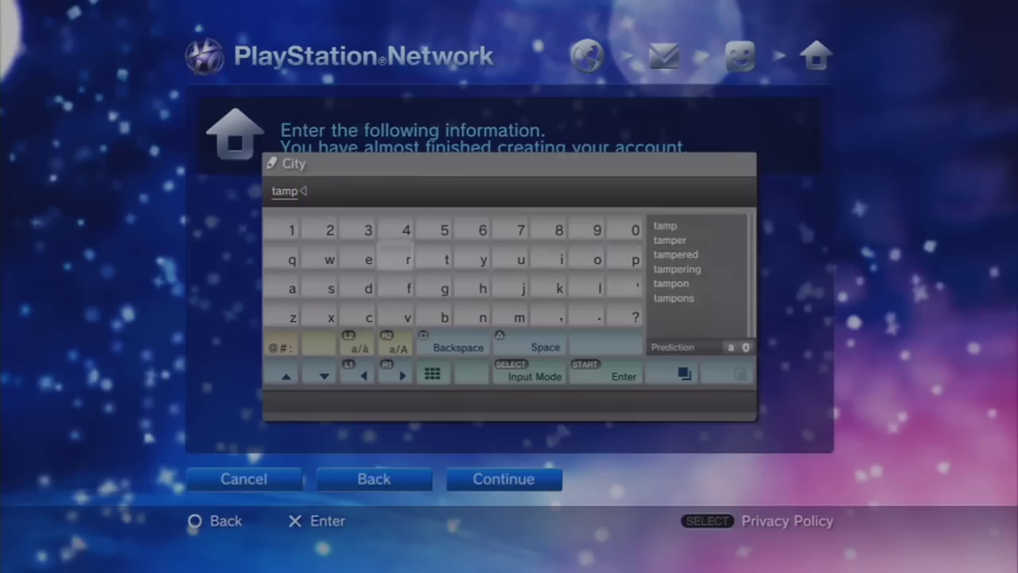
text(a)
key(Return)
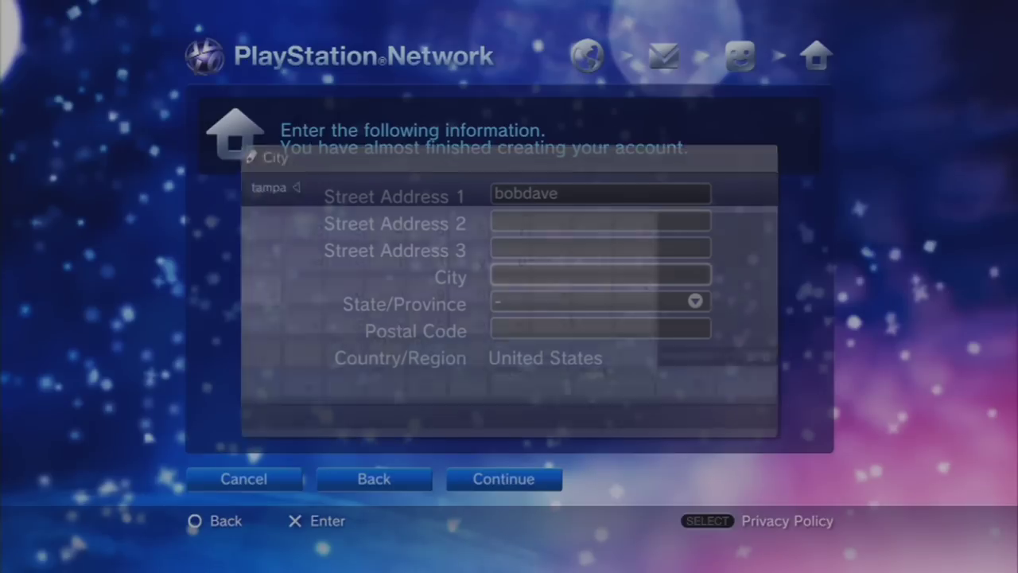
- Select Florida from the State/Province list
key(Down)
key(Return)
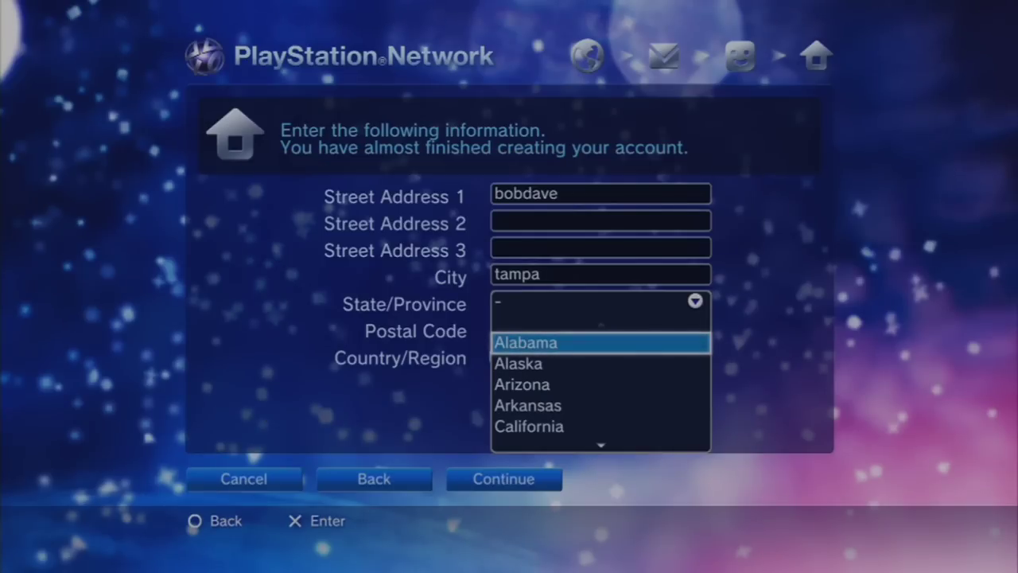
key(Down)
key(Down)
key(Down)
key(Down)
key(Down)
key(Down)
key(Down)
key(Down)
key(Down)
key(Down)
key(Down)
key(Down)
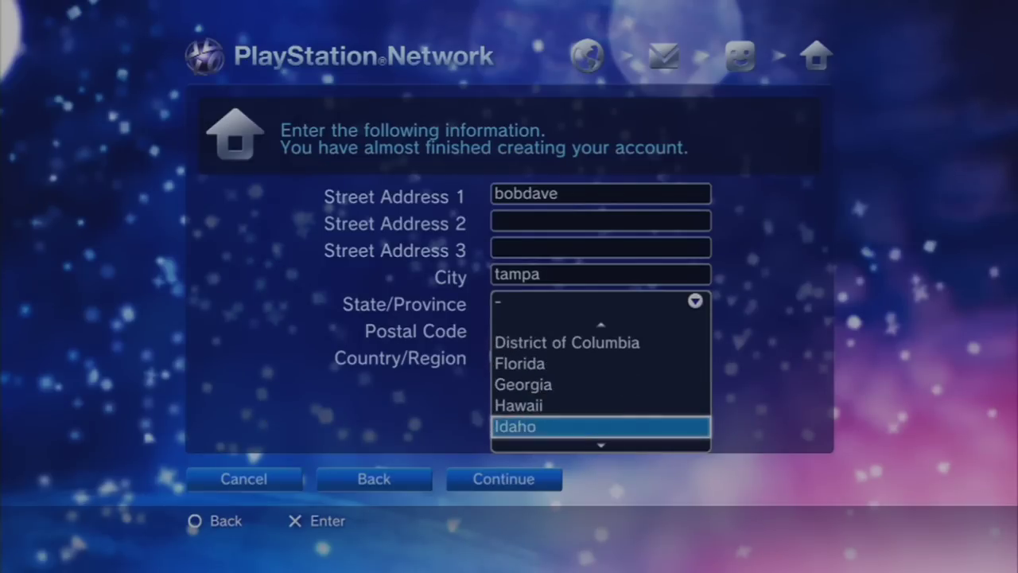
key(Up)
key(Up)
key(Up)
key(Return)
- Enter the postal code digit by digit on the on-screen keypad
key(Down)
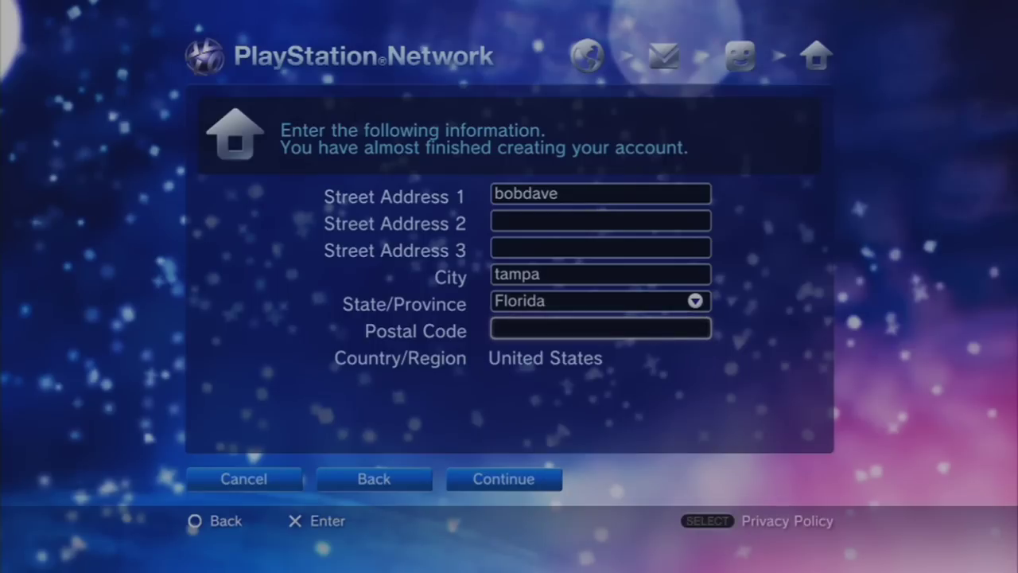
key(Return)
key(Up)
key(Up)
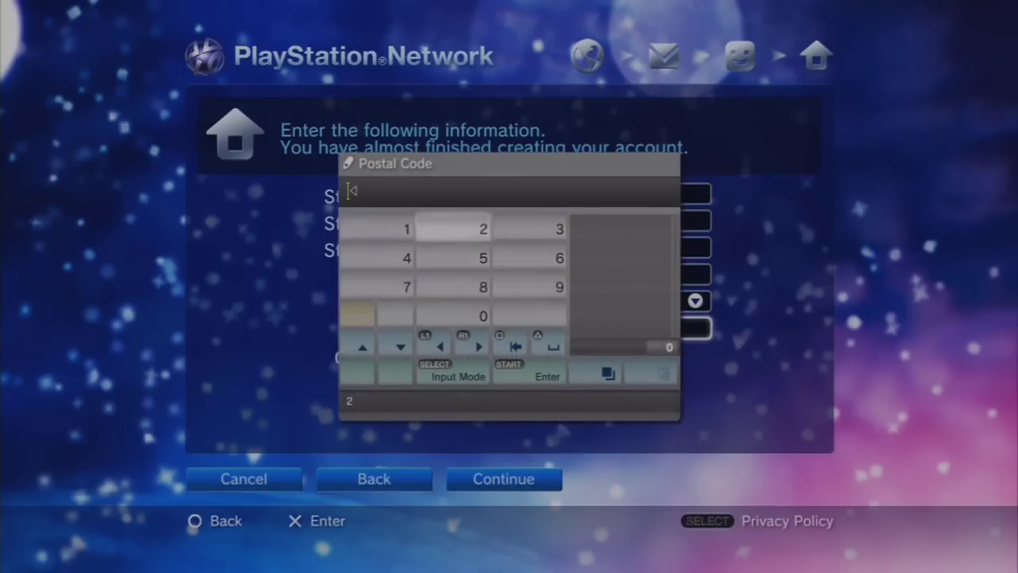
key(Right)
key(Up)
key(Up)
key(Up)
key(Up)
text(33)
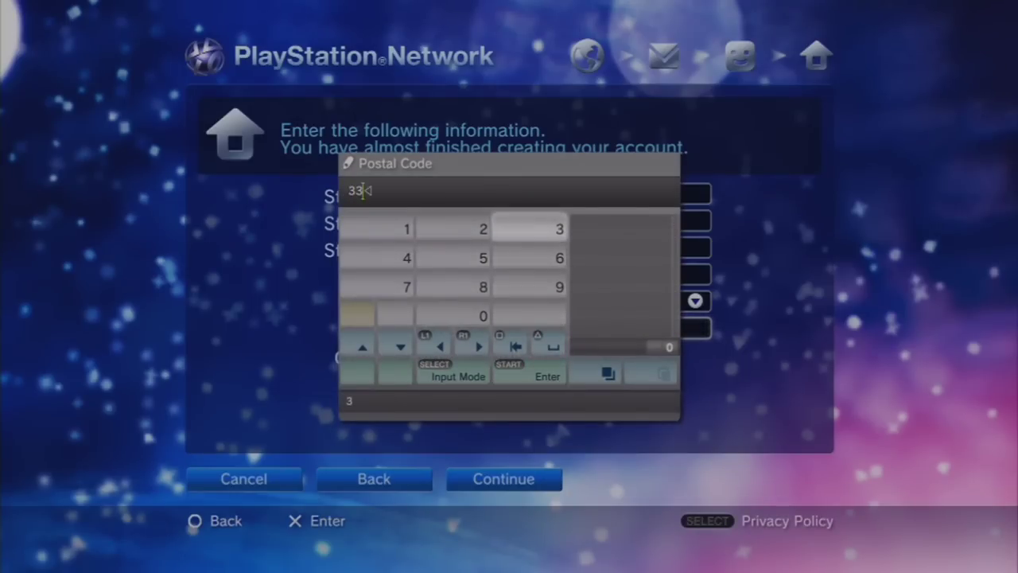
key(Down)
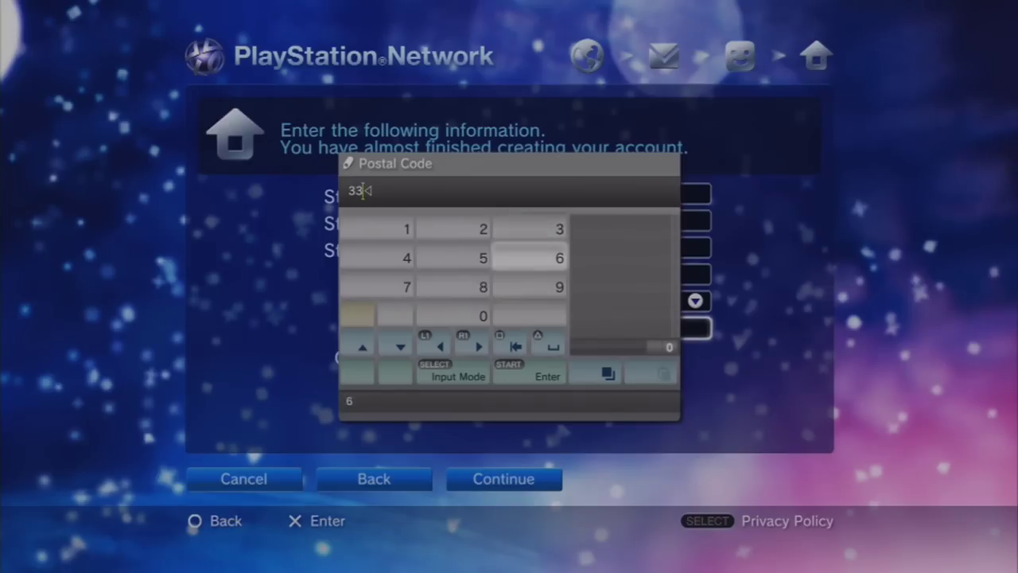
text(6)
key(Up)
key(Left)
key(Left)
text(1)
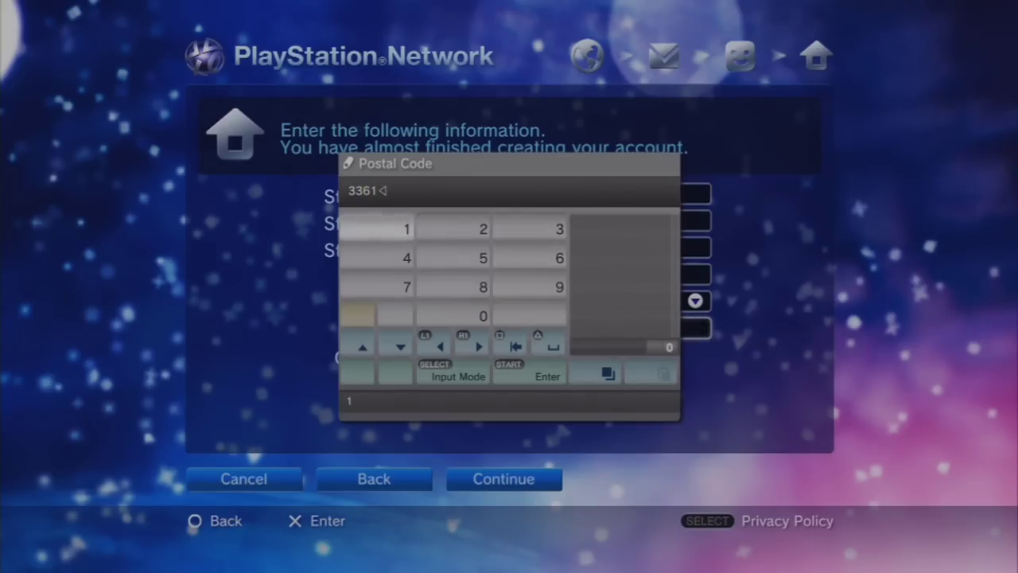
key(Right)
key(Right)
text(3)
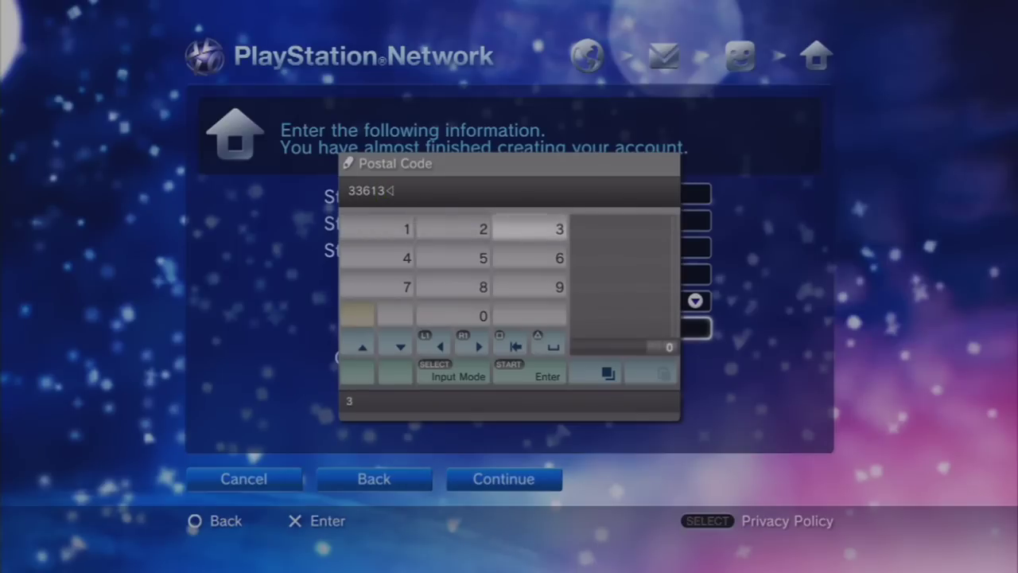
key(Return)
- Submit the address and leave both marketing notification opt-ins unchecked
key(Down)
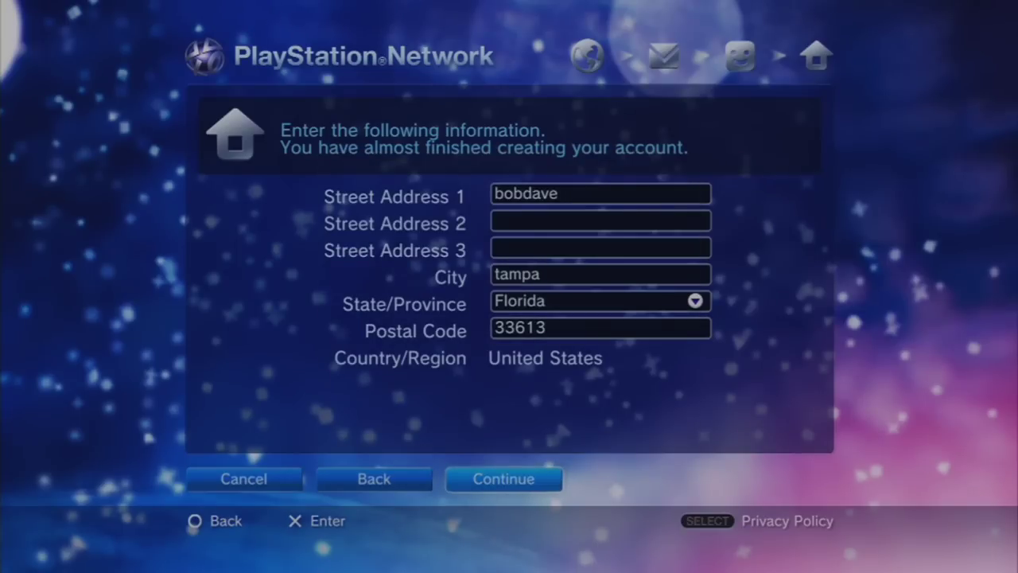
key(Return)
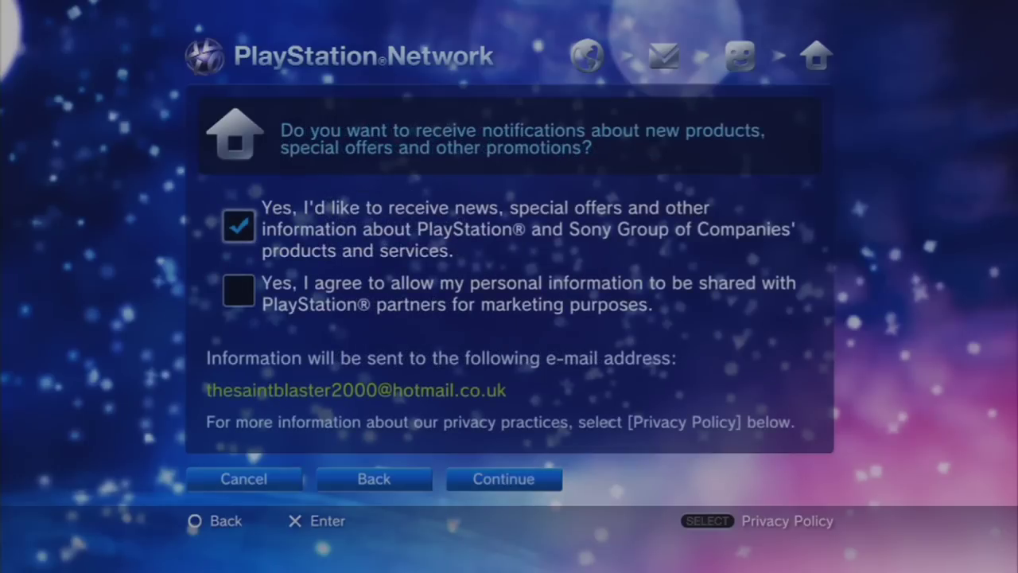
key(Down)
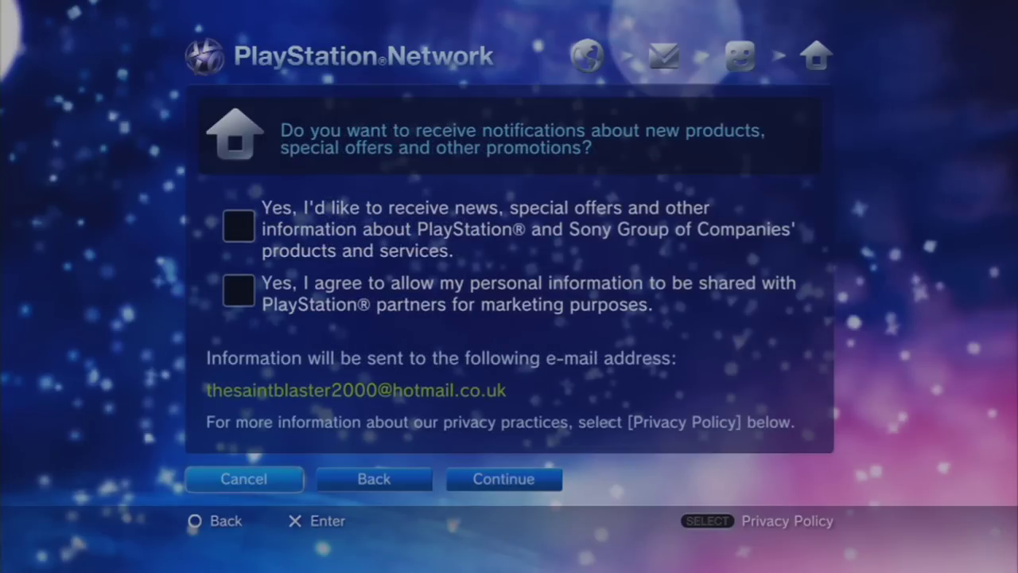
key(Right)
key(Right)
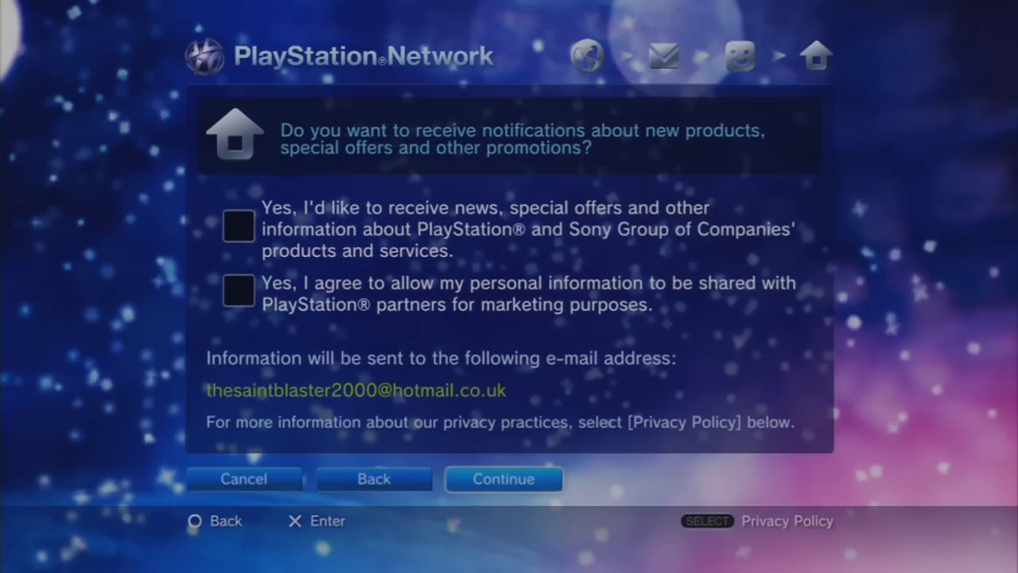
- Submit the notification choices, review the account summary, and confirm to create the account
key(Return)
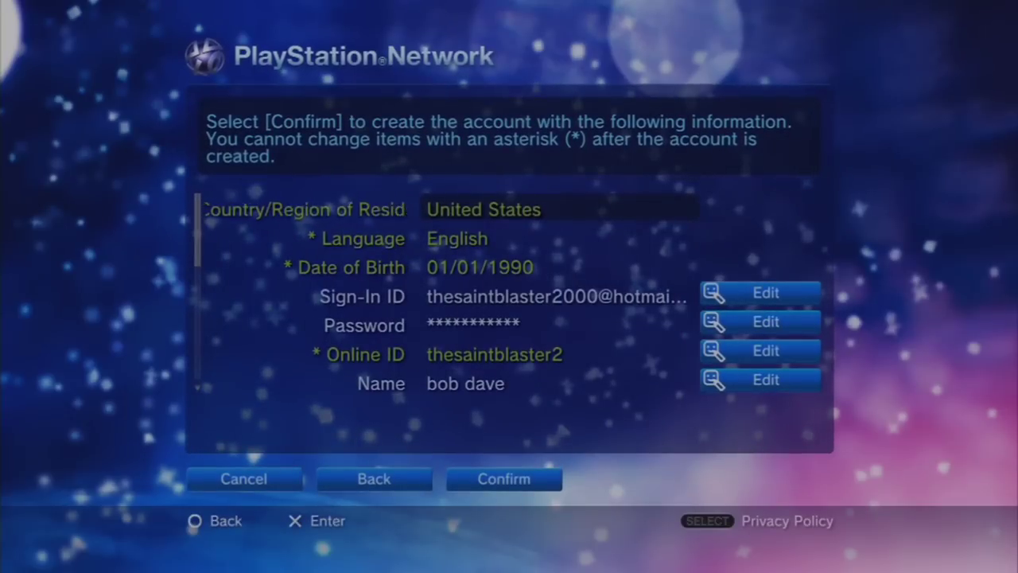
key(Down)
key(Down)
key(Down)
key(Down)
key(Down)
key(Down)
key(Down)
key(Down)
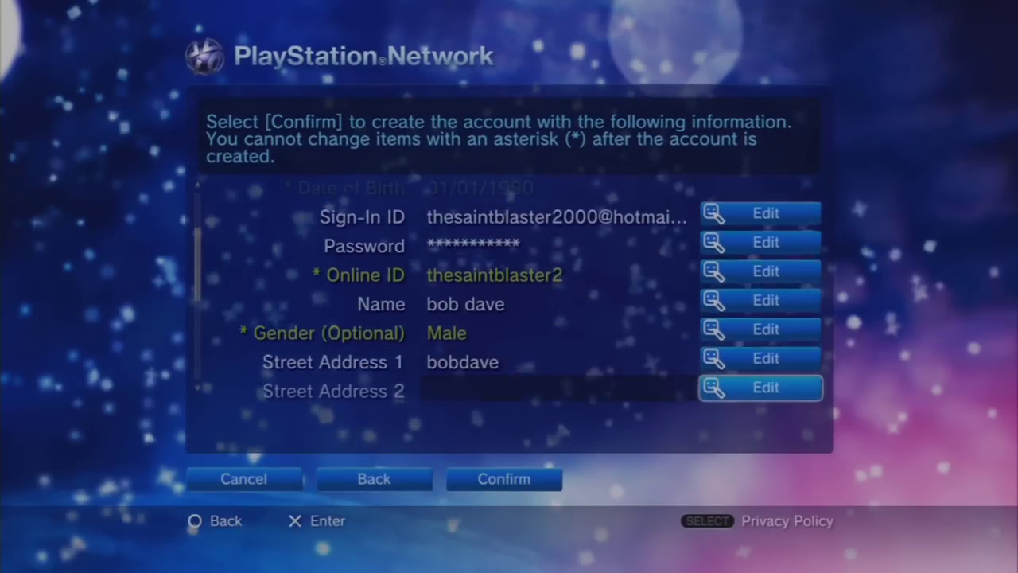
key(Down)
key(Down)
key(Down)
key(Down)
key(Down)
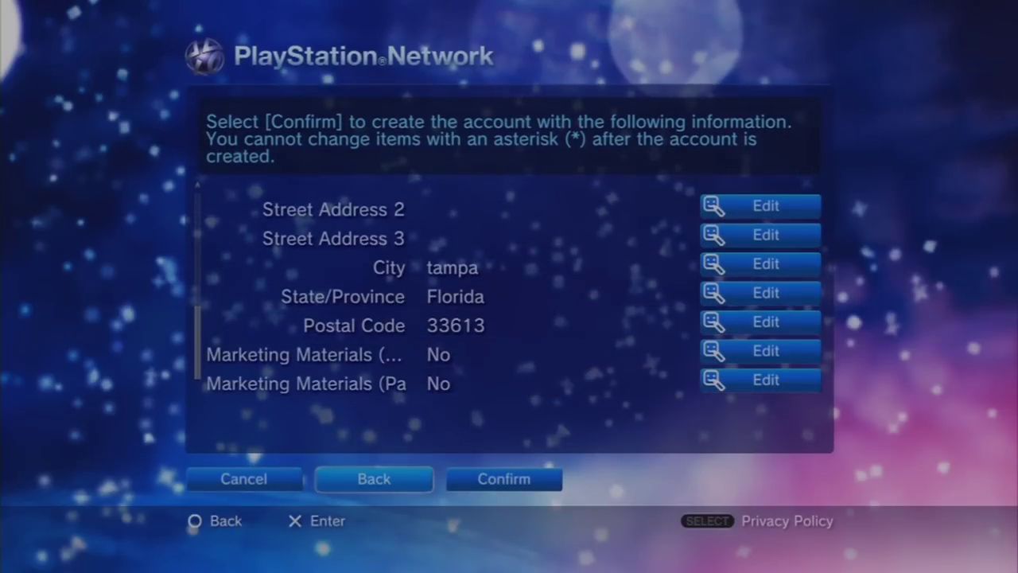
key(Right)
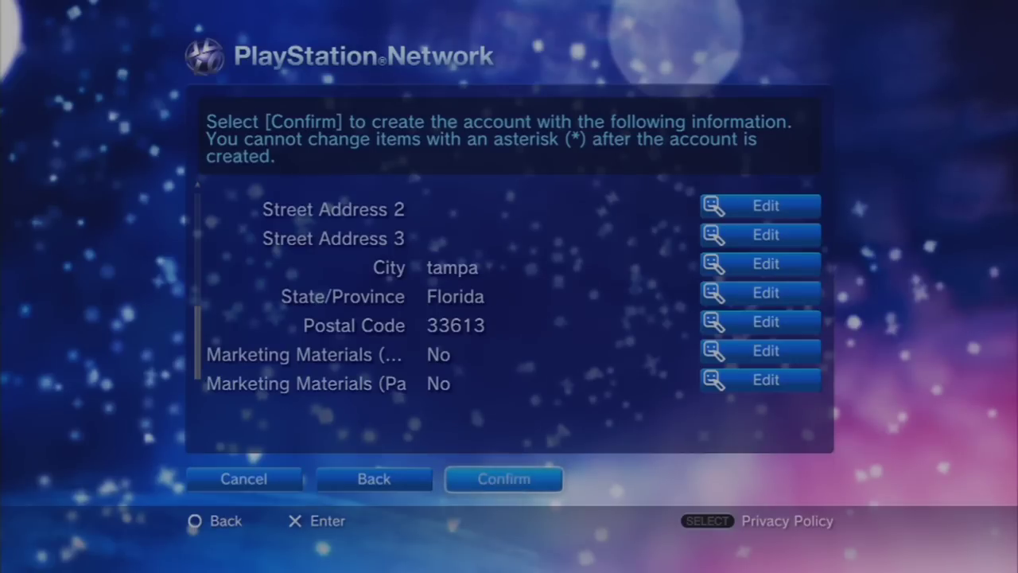
key(Return)
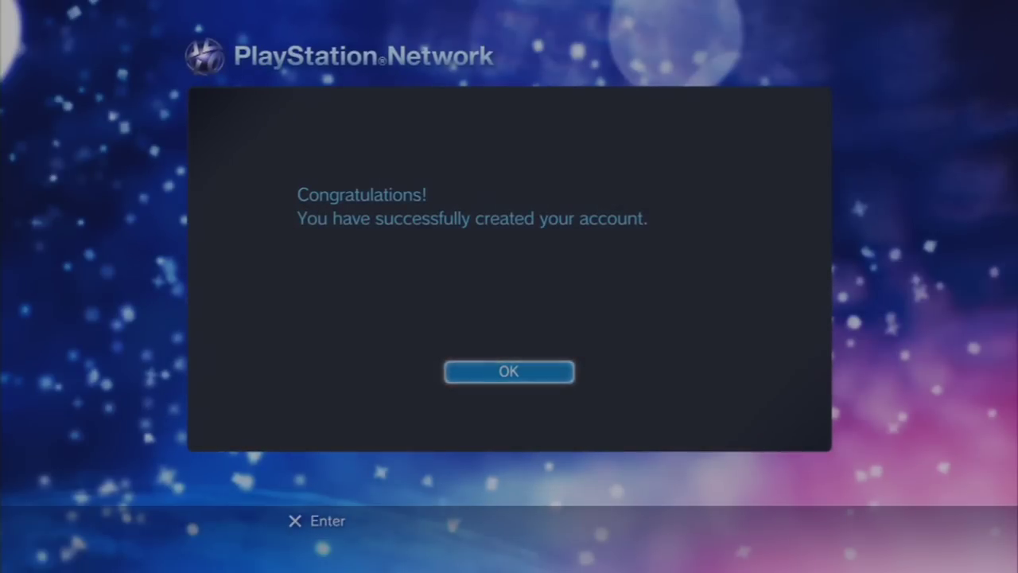
- Dismiss the account-created message and set the blue-cap character as the avatar now
key(Return)
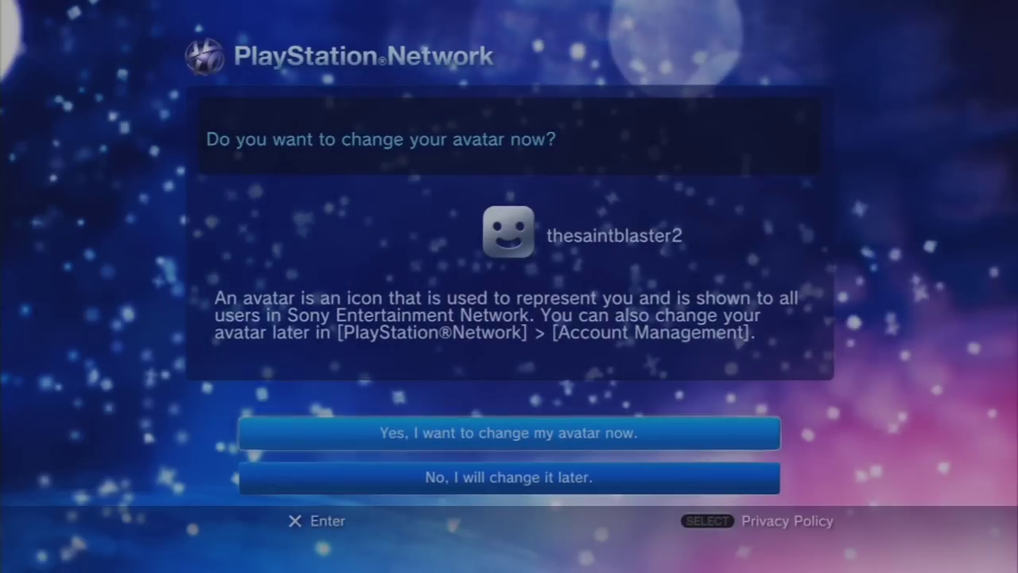
key(Return)
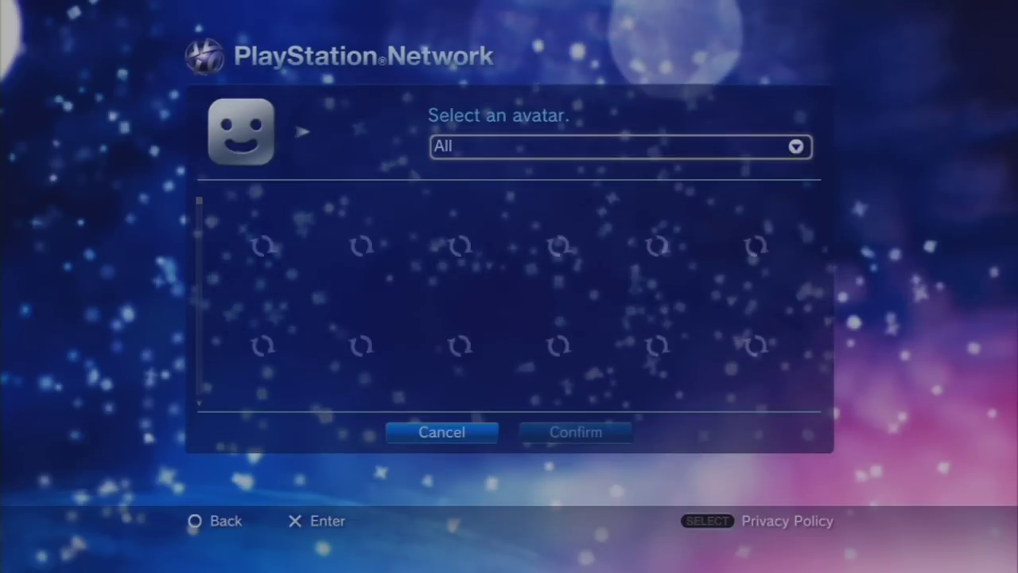
key(Down)
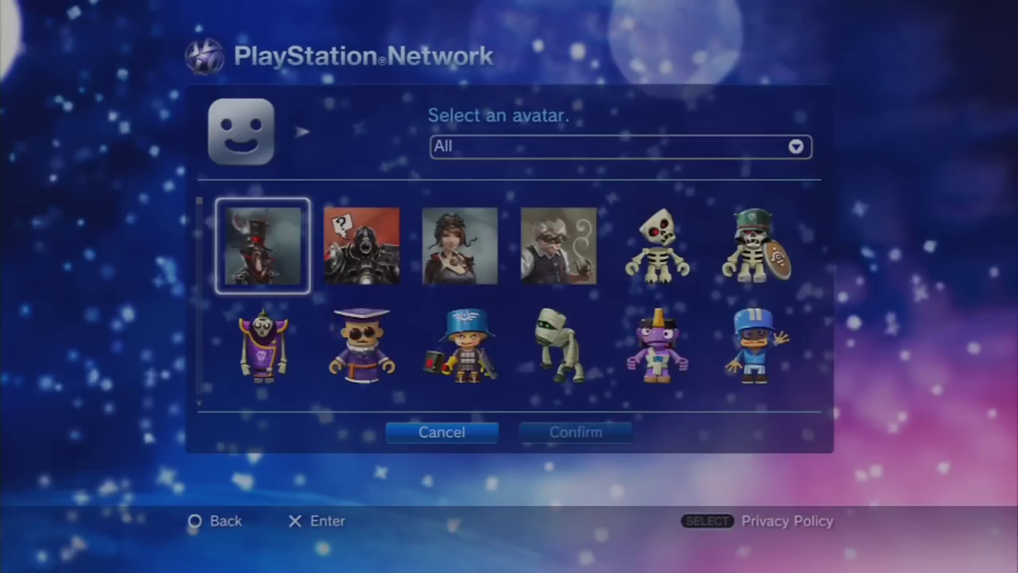
key(Right)
key(Right)
key(Right)
key(Right)
key(Down)
key(Right)
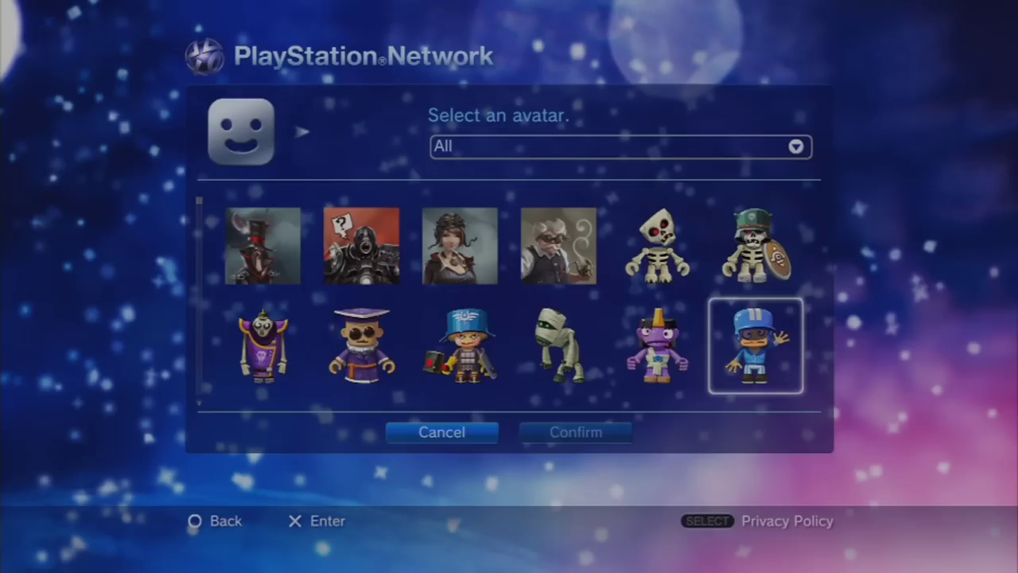
key(Return)
key(Return)
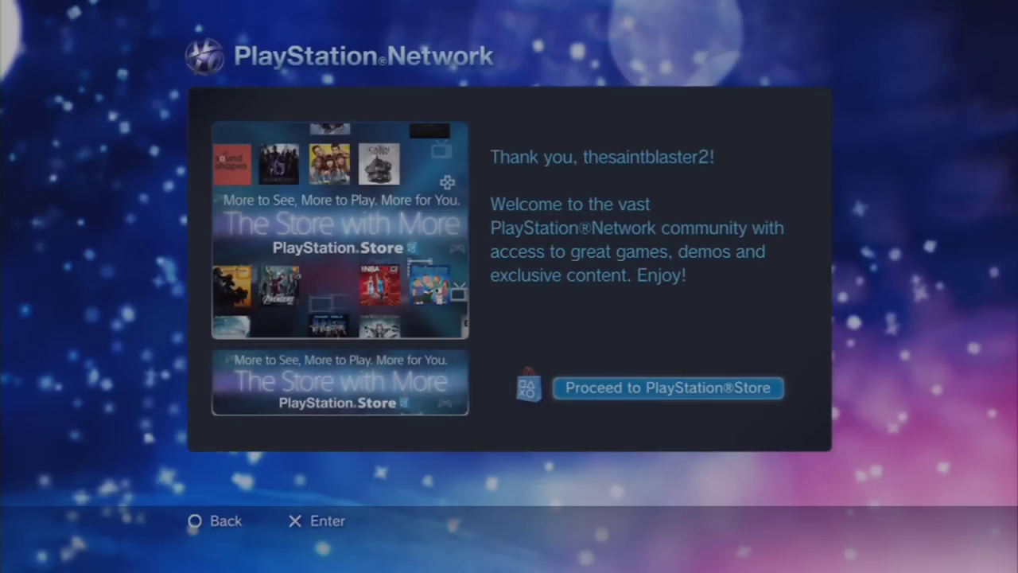
- Return to the home menu and sign in to PlayStation Network with the new account
key(Return)
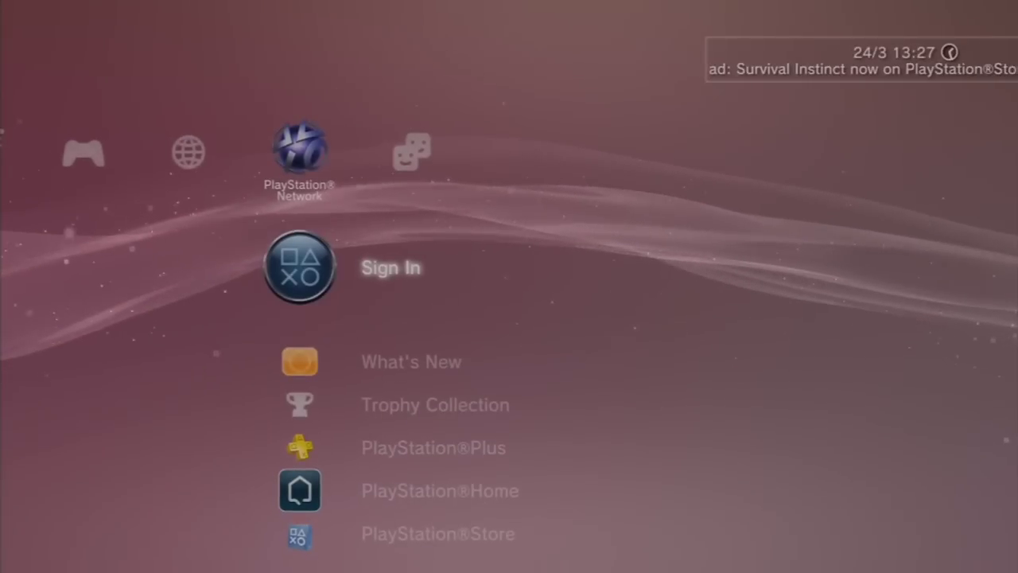
key(Return)
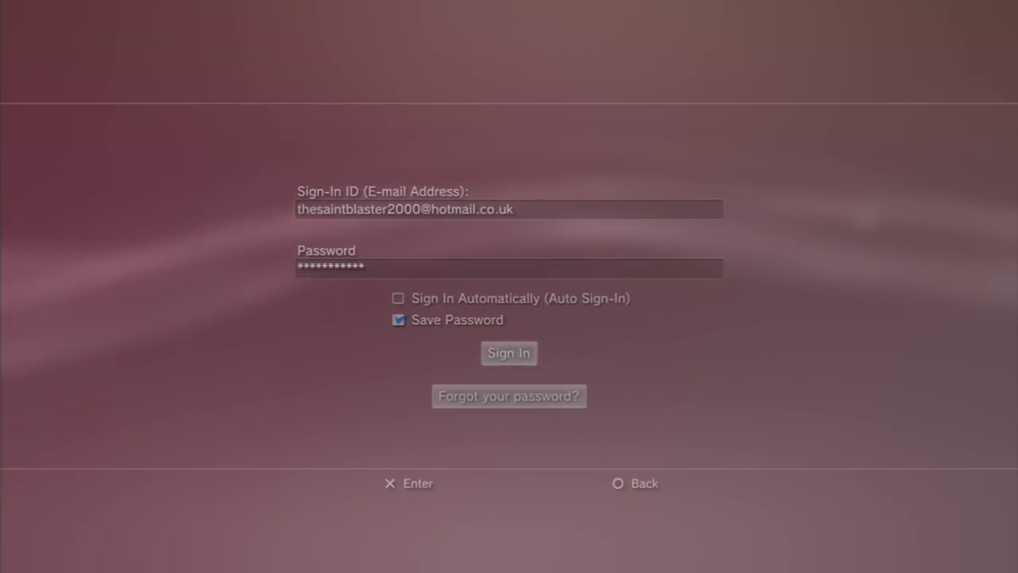
key(Return)
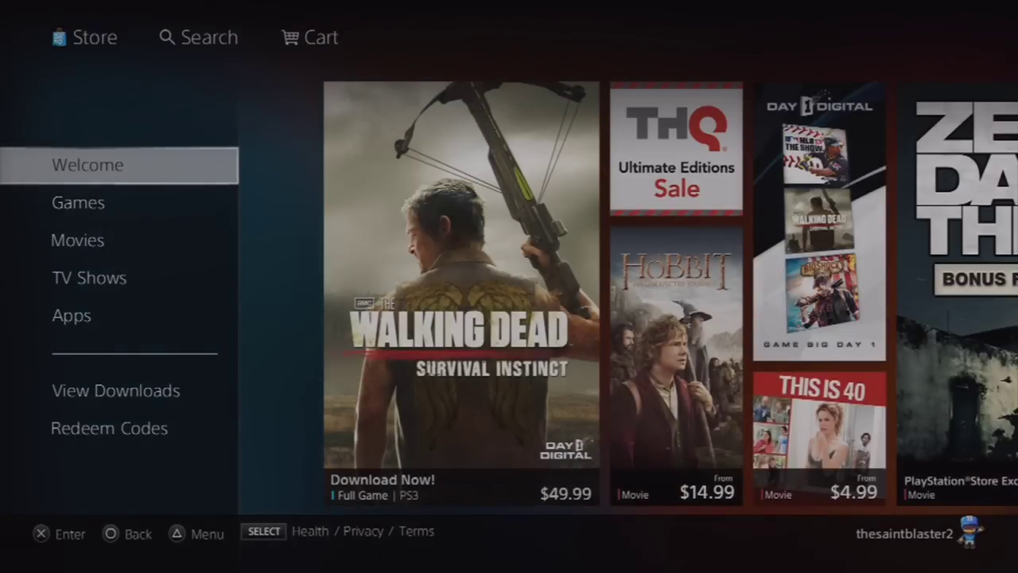
- Browse the Store to Apps > TV/Video and select YouTube for PS3
key(Right)
key(Right)
key(Right)
key(Right)
key(Right)
key(Right)
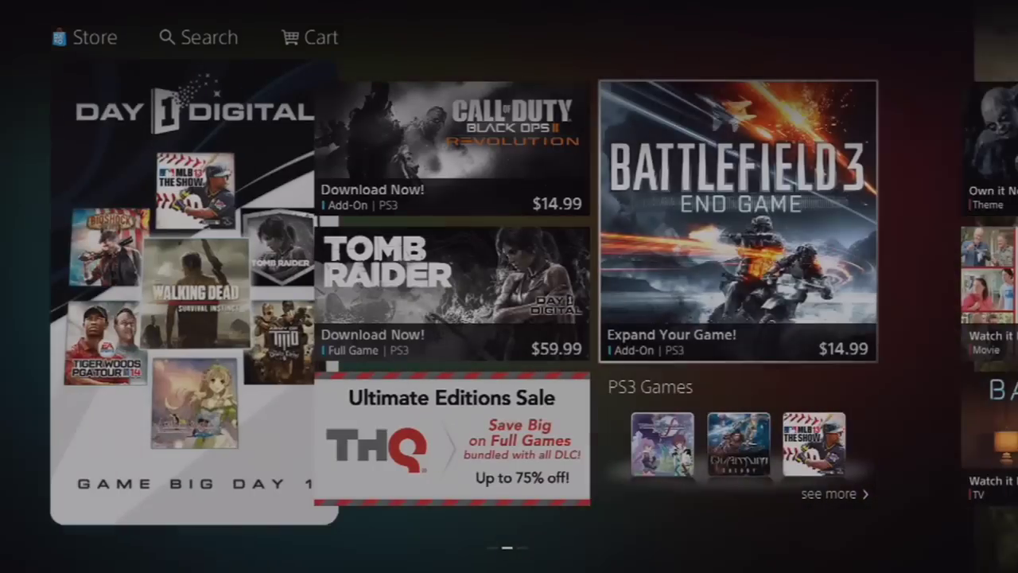
key(Right)
key(Left)
key(Left)
key(Left)
key(Left)
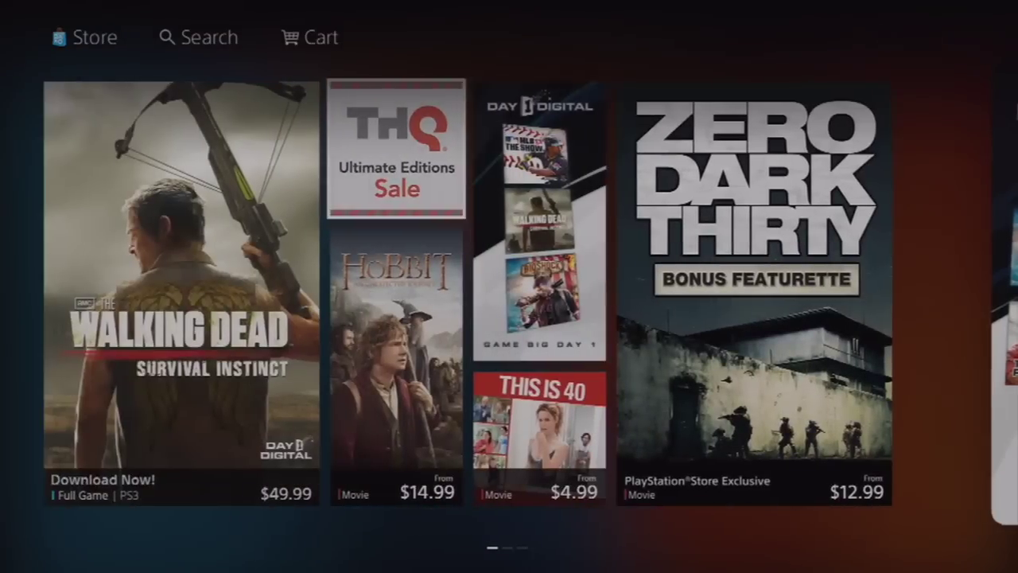
key(Down)
key(Down)
key(Down)
key(Down)
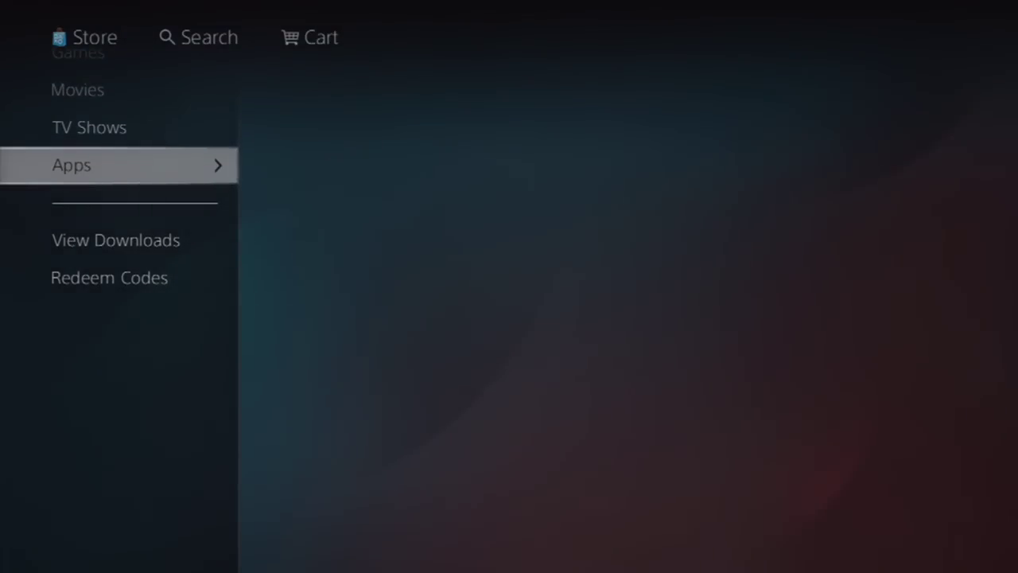
key(Right)
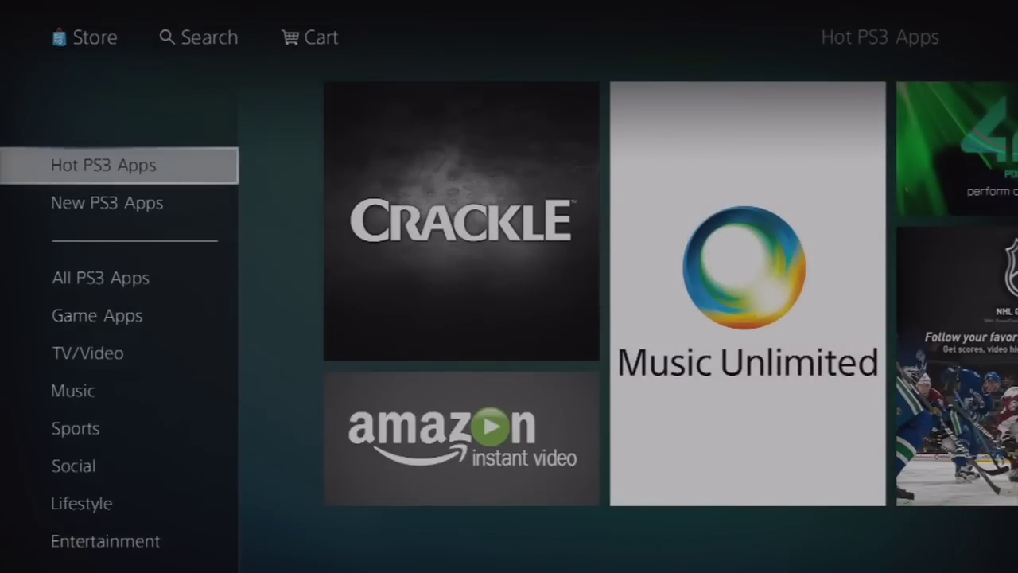
key(Down)
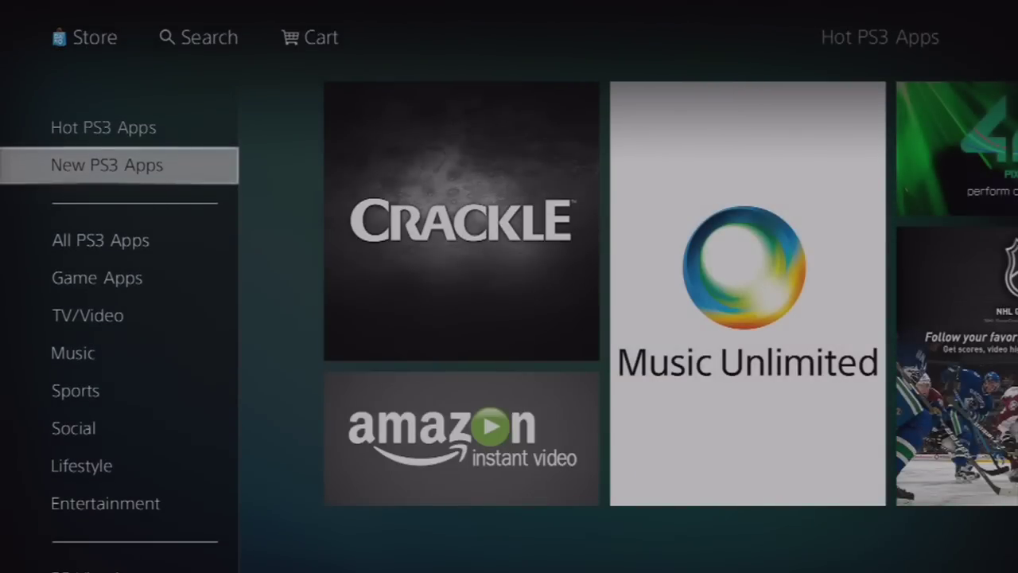
key(Down)
key(Down)
key(Down)
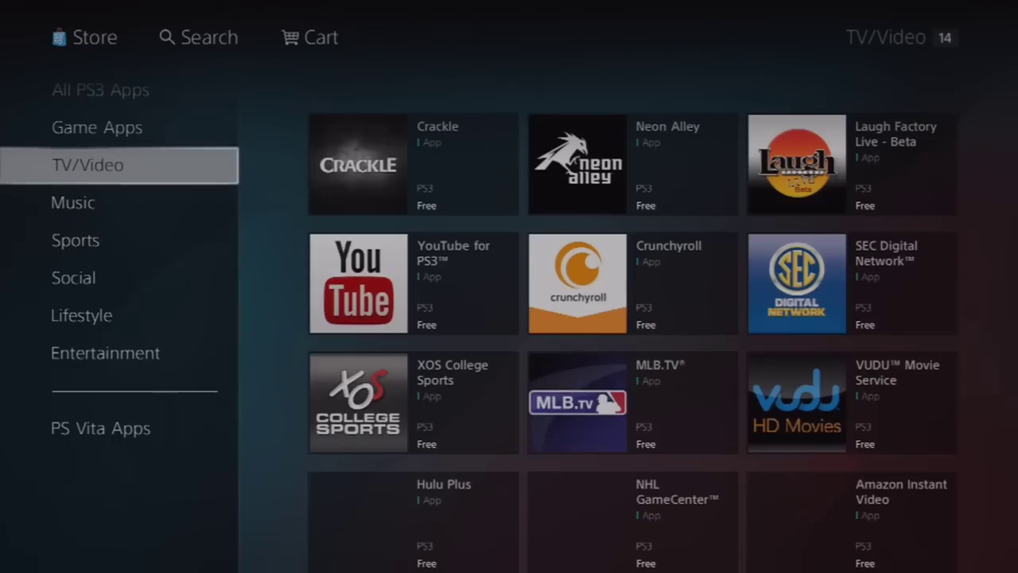
key(Right)
key(Down)
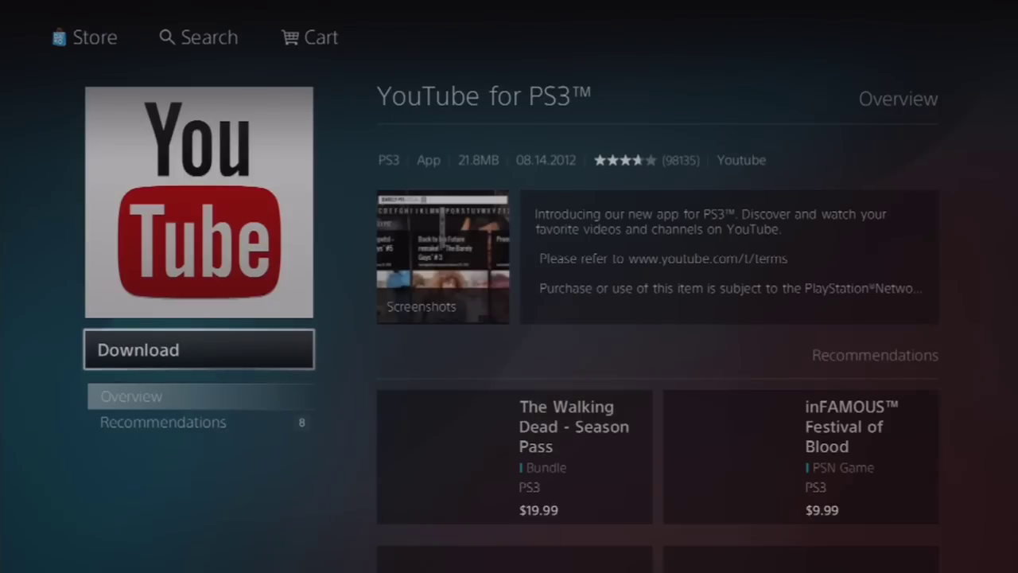
- Look over the YouTube app's overview, screenshots and free Download option, then go back
key(Down)
key(Down)
key(Up)
key(Up)
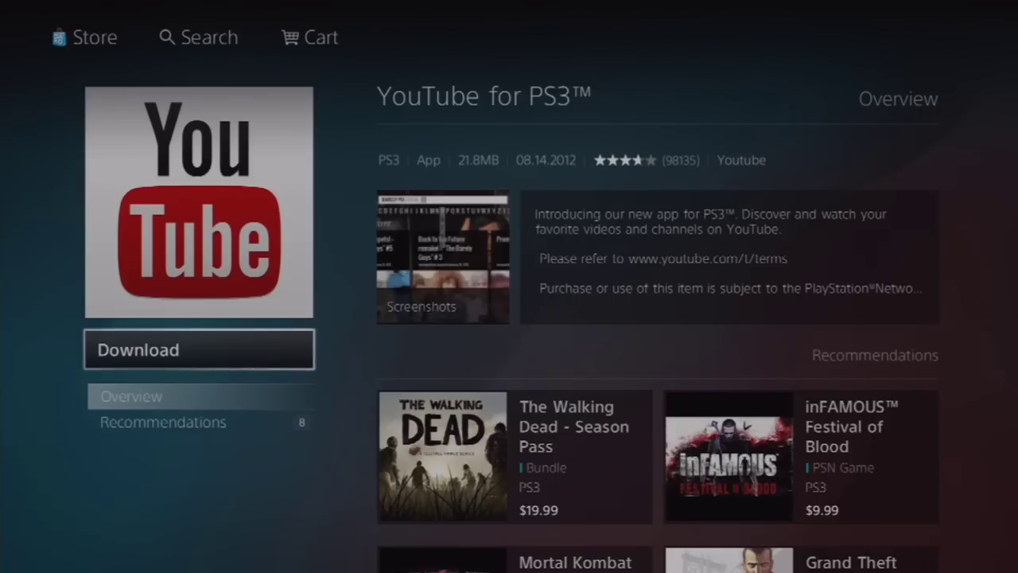
key(Right)
key(Left)
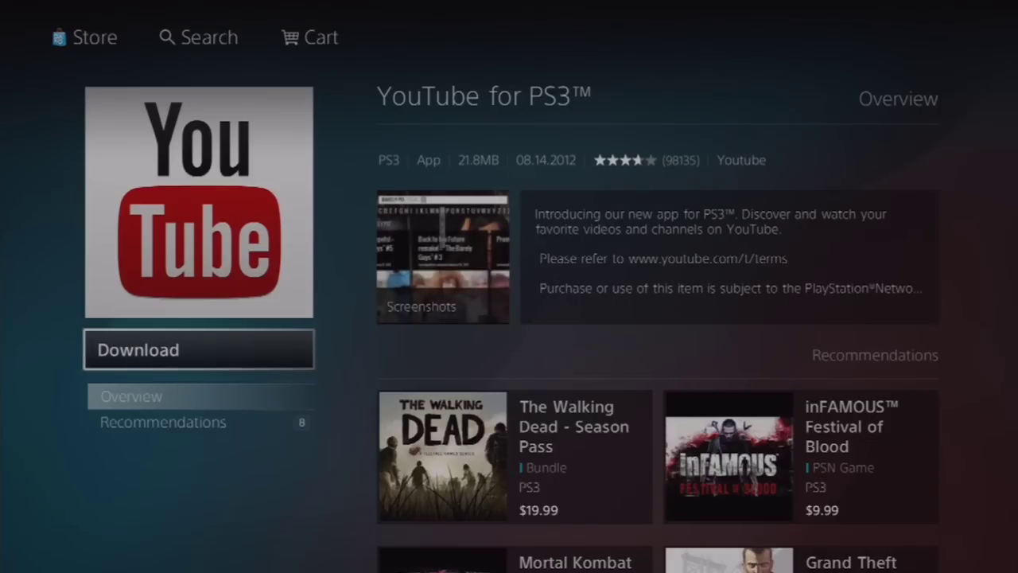
key(Up)
key(Down)
key(Escape)
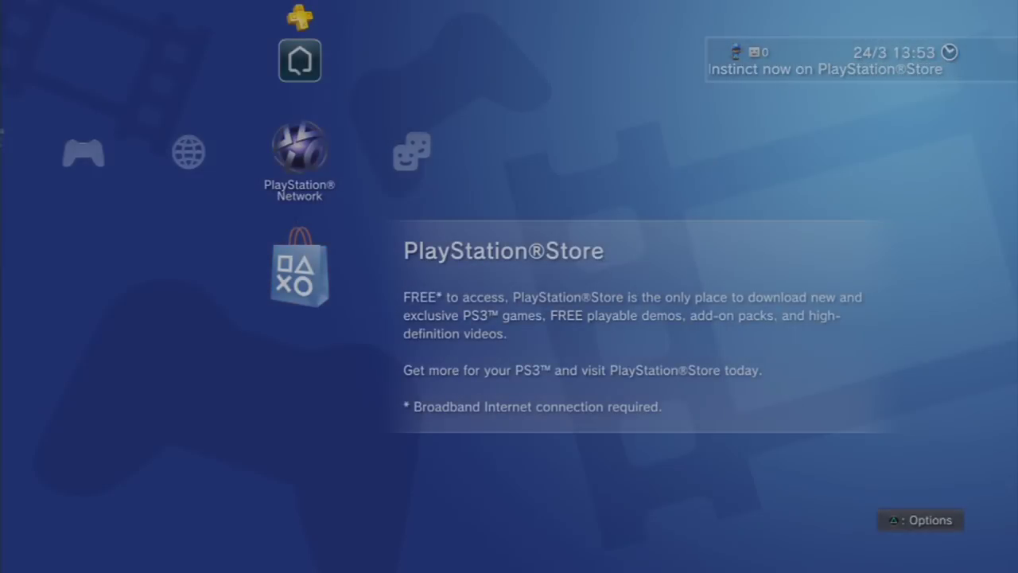
- Launch YouTube from TV/Video Services and glance through the trending videos
key(Left)
key(Left)
key(Left)
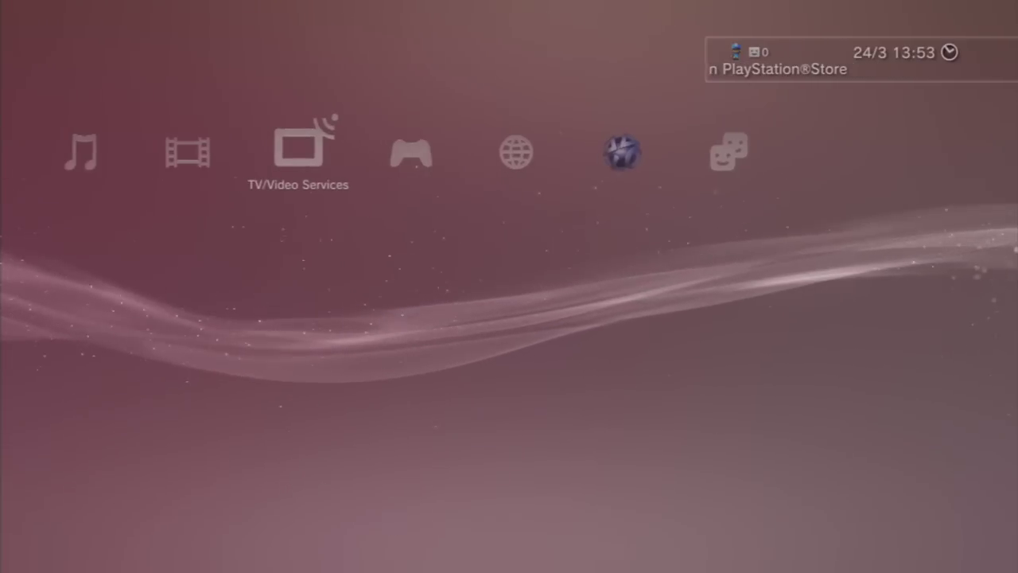
key(Down)
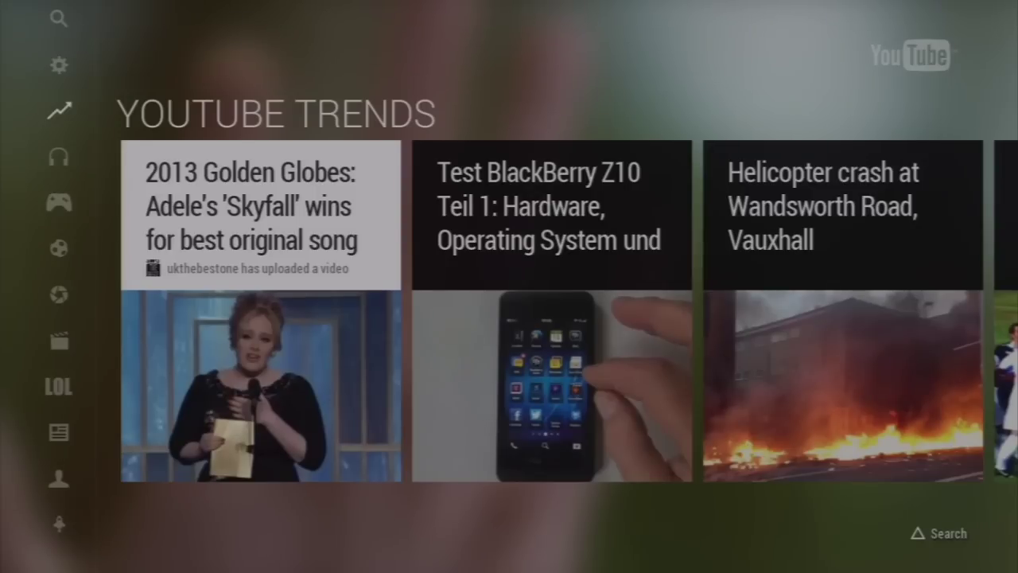
key(Right)
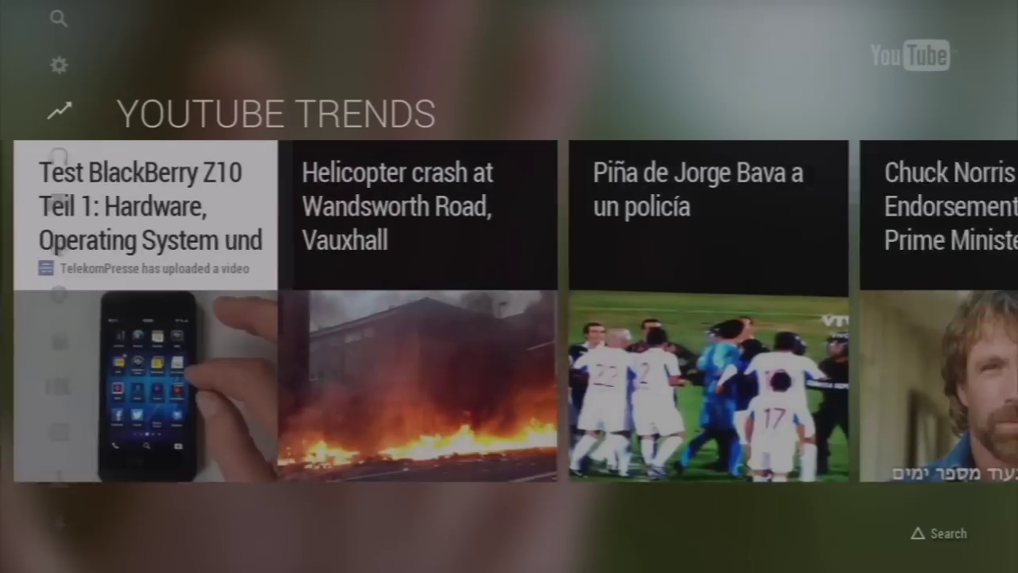
key(Left)
- Use the YouTube sections sidebar to reach the Sign In & Settings page
key(Left)
key(Up)
key(Right)
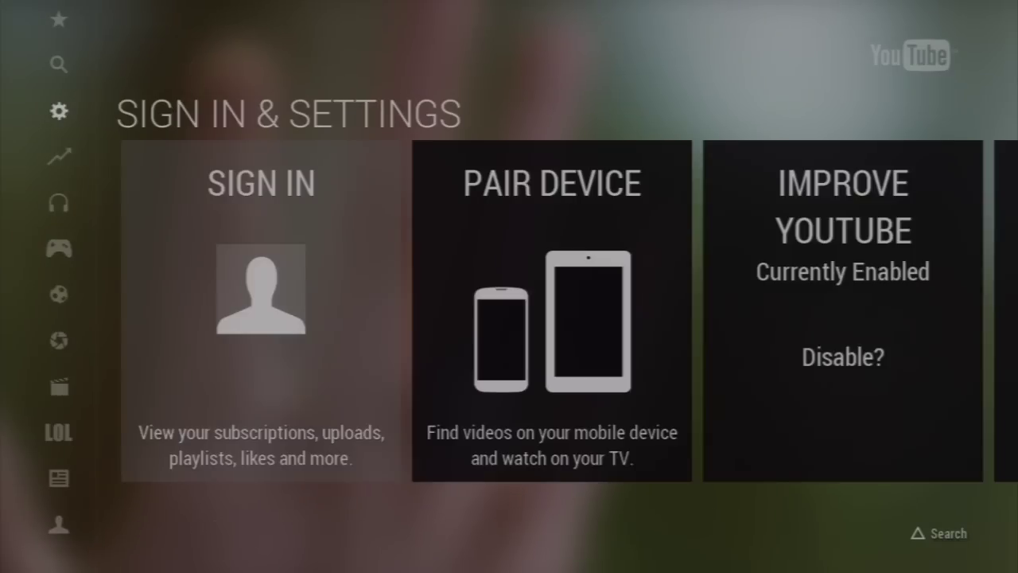
key(Left)
key(Up)
key(Right)
key(Left)
key(Up)
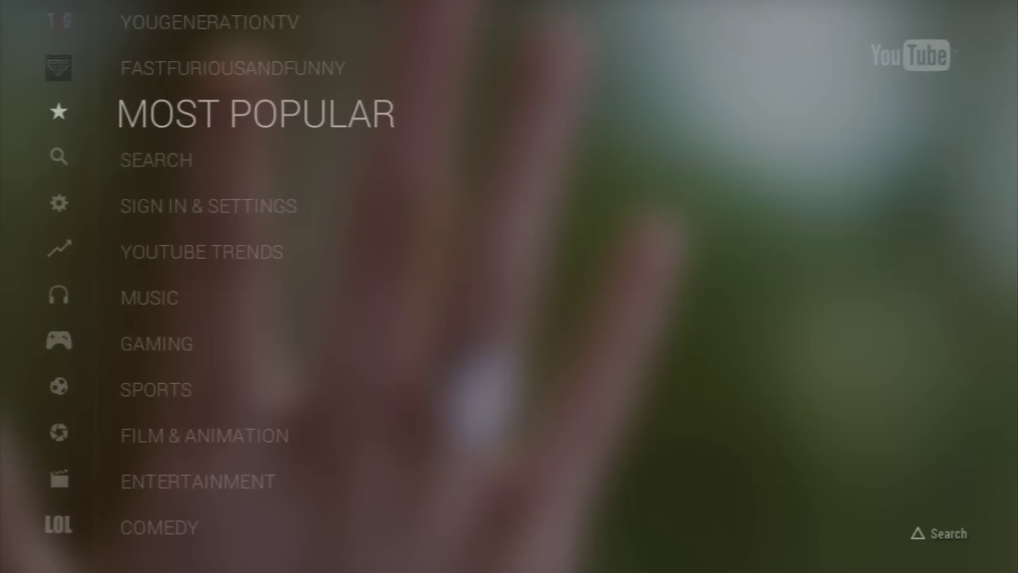
key(Down)
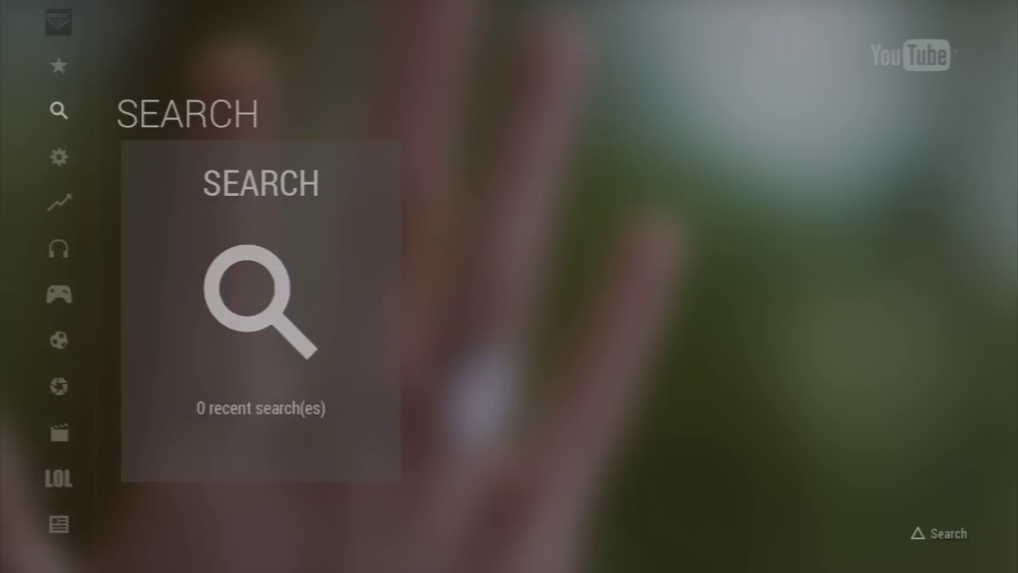
key(Down)
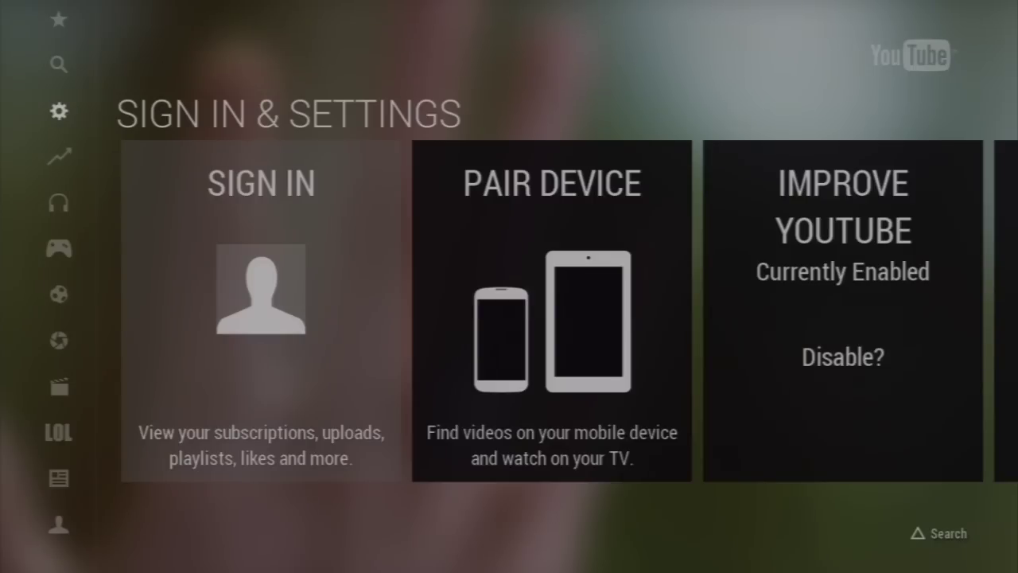
- Open YouTube search and spell the uploader's gamer tag on the on-screen keyboard
key(Left)
key(Up)
key(Return)
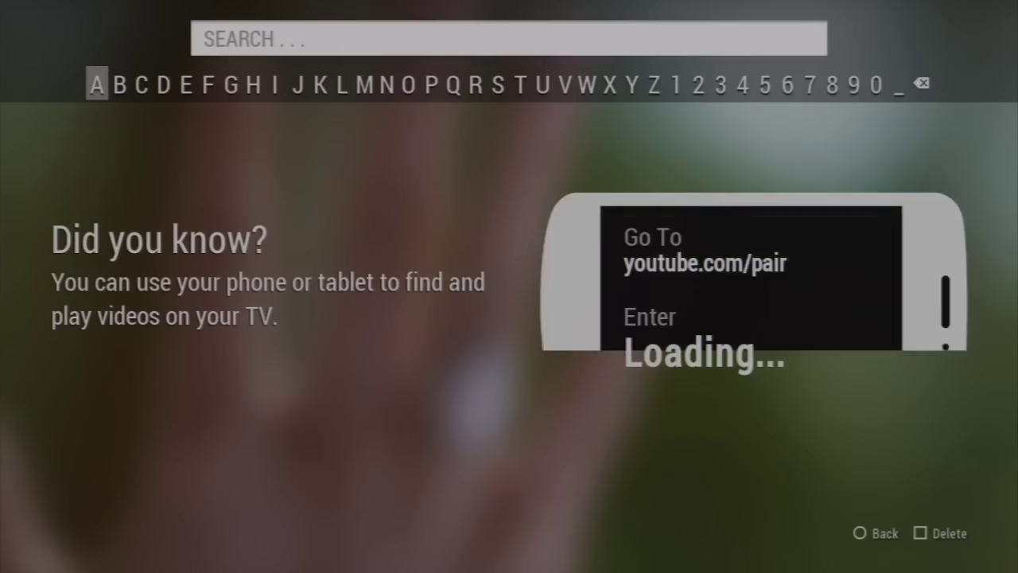
key(Right)
key(Right)
key(Right)
key(Right)
key(Right)
key(Right)
key(Right)
key(Right)
key(Right)
key(Right)
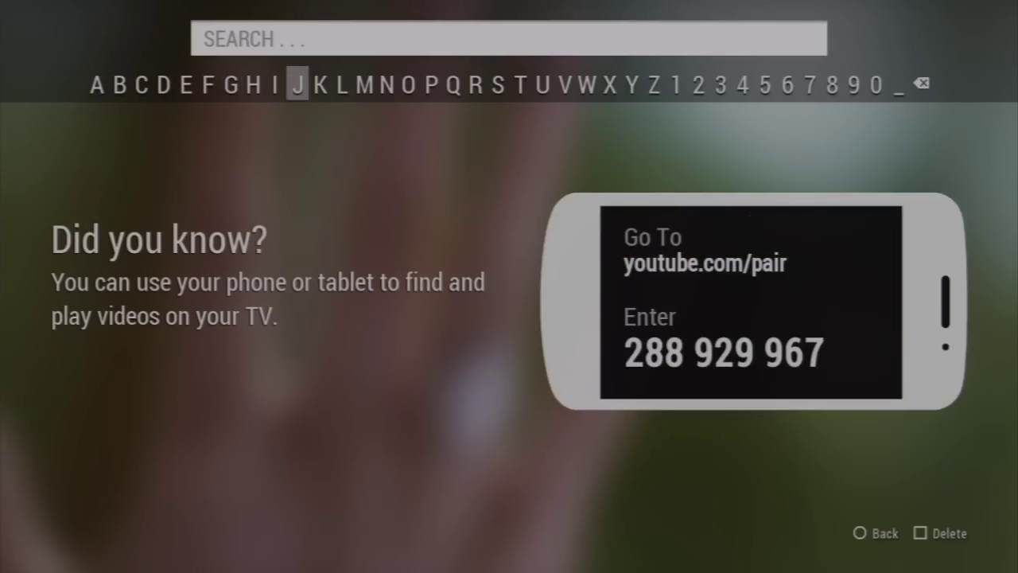
key(Return)
key(Right)
key(Right)
key(Right)
key(Right)
key(Right)
key(Right)
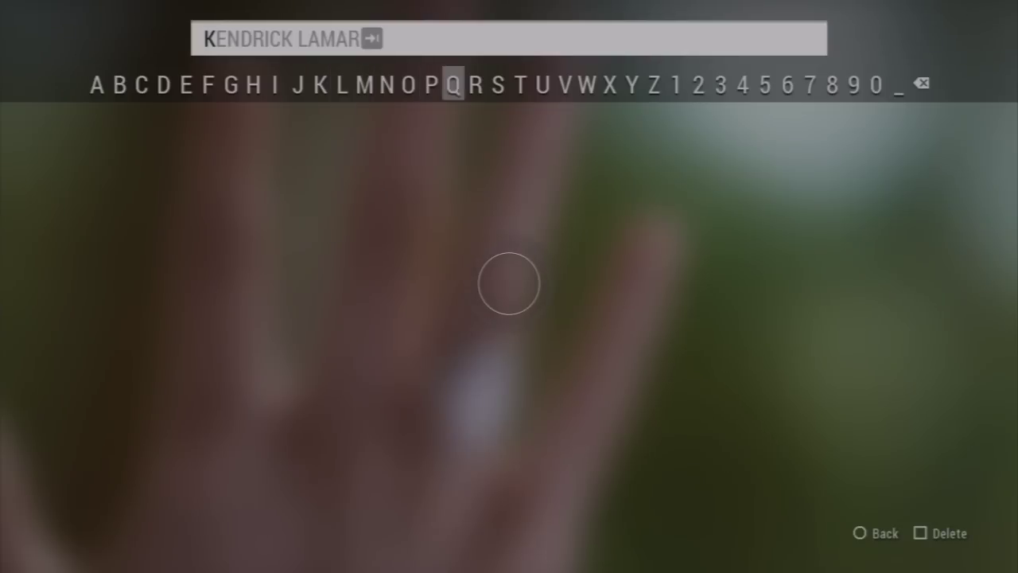
key(Left)
key(Left)
key(Left)
key(Left)
key(Left)
key(Left)
key(Left)
key(Left)
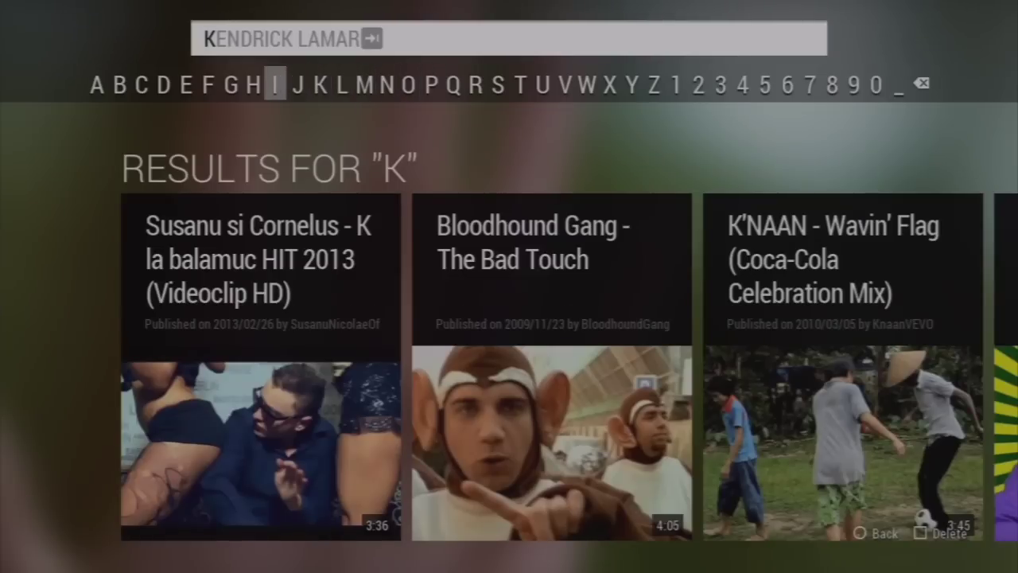
key(Return)
key(Right)
key(Right)
key(Right)
key(Right)
key(Right)
key(Return)
key(Left)
key(Left)
key(Left)
key(Left)
key(Left)
key(Left)
key(Left)
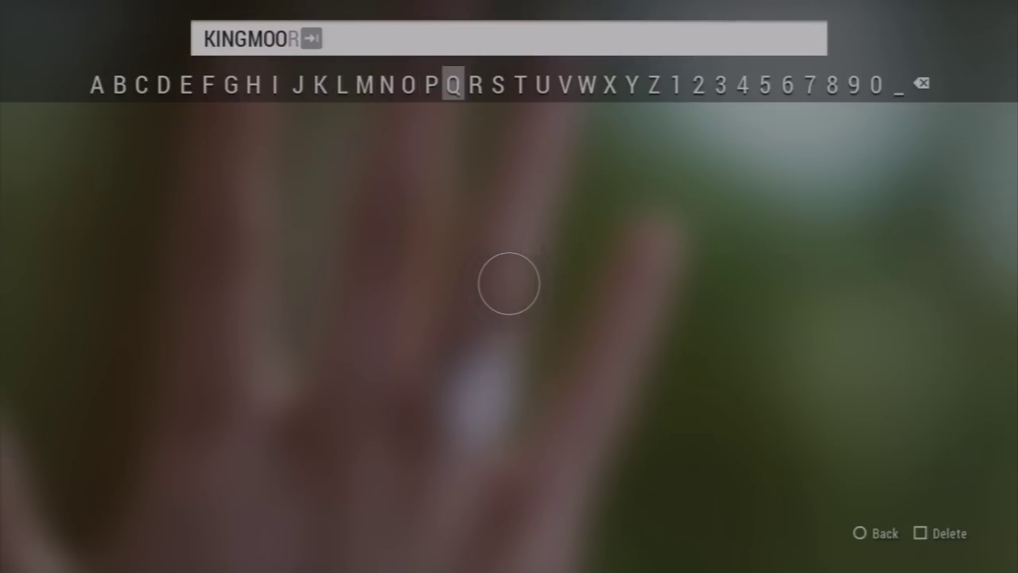
key(Right)
key(Right)
key(Right)
key(Return)
key(Left)
key(Left)
key(Left)
key(Left)
key(Left)
key(Return)
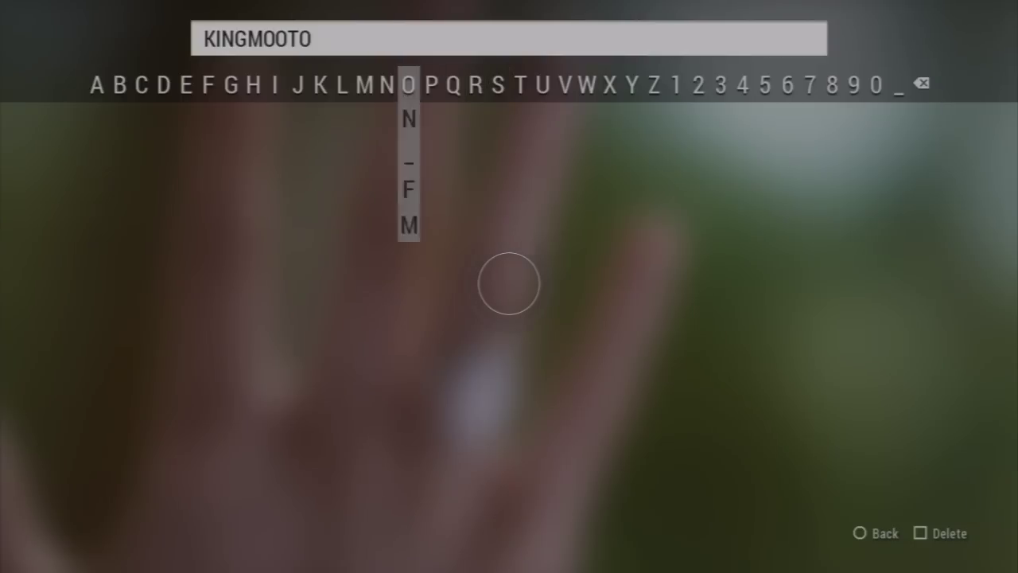
key(Return)
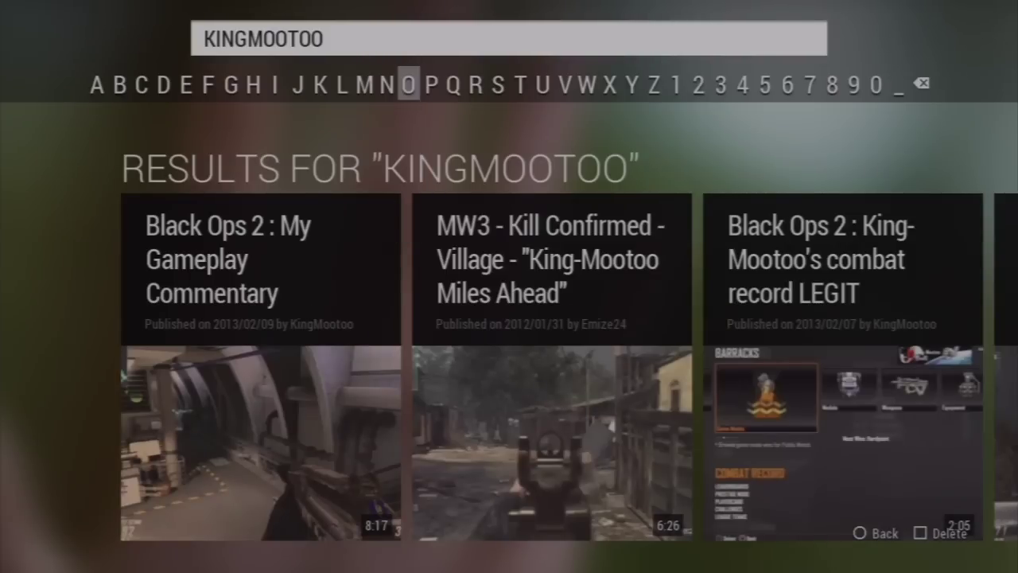
- Scroll through the Black Ops 2 search results back to the combat record video
key(Down)
key(Right)
key(Right)
key(Right)
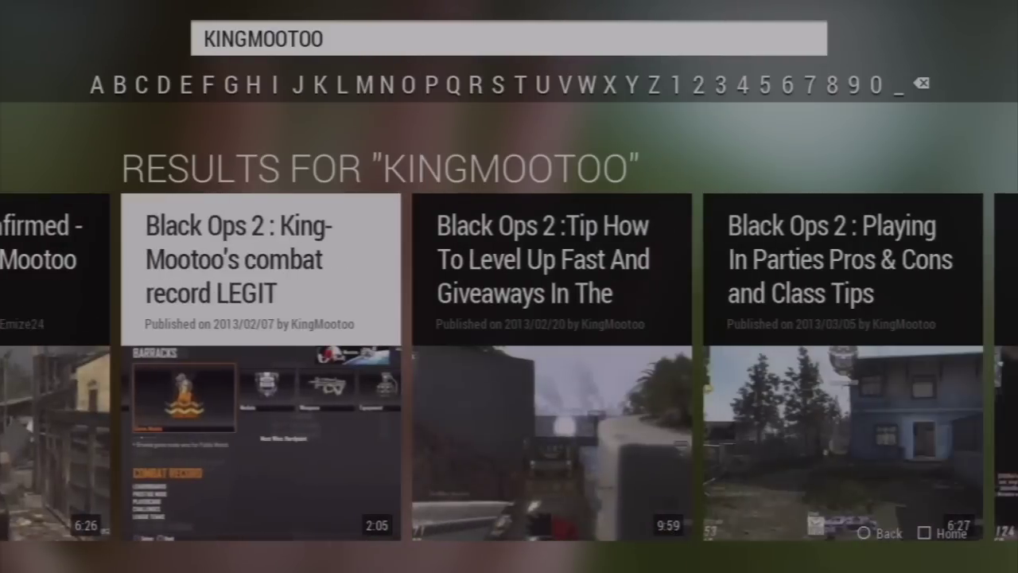
key(Right)
key(Right)
key(Right)
key(Right)
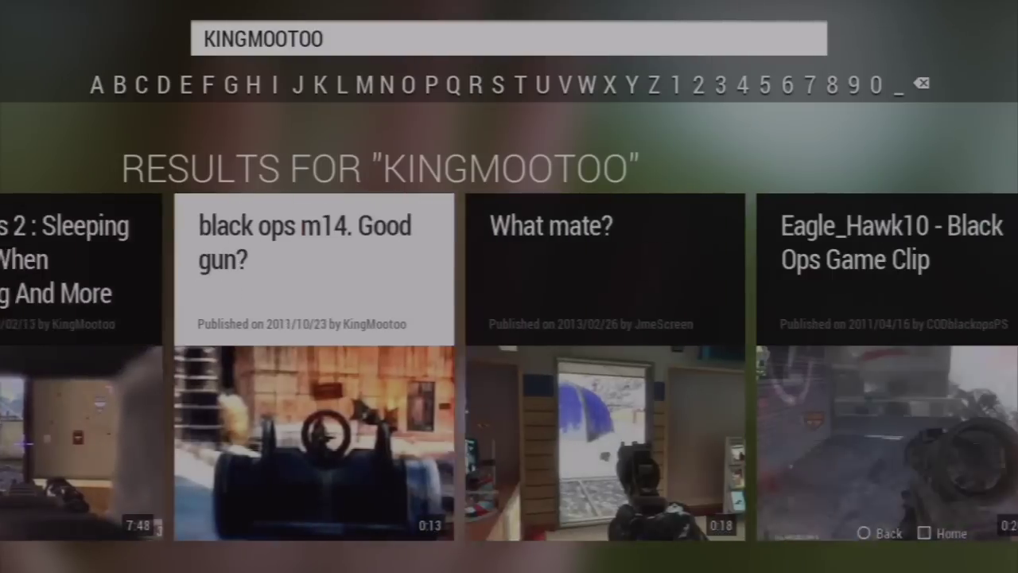
key(Left)
key(Left)
key(Left)
key(Left)
key(Left)
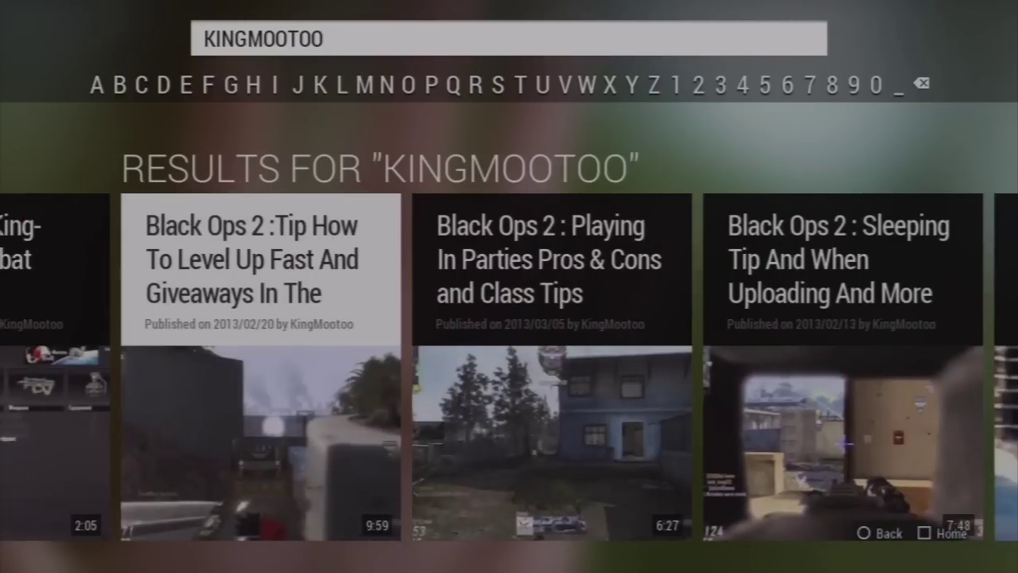